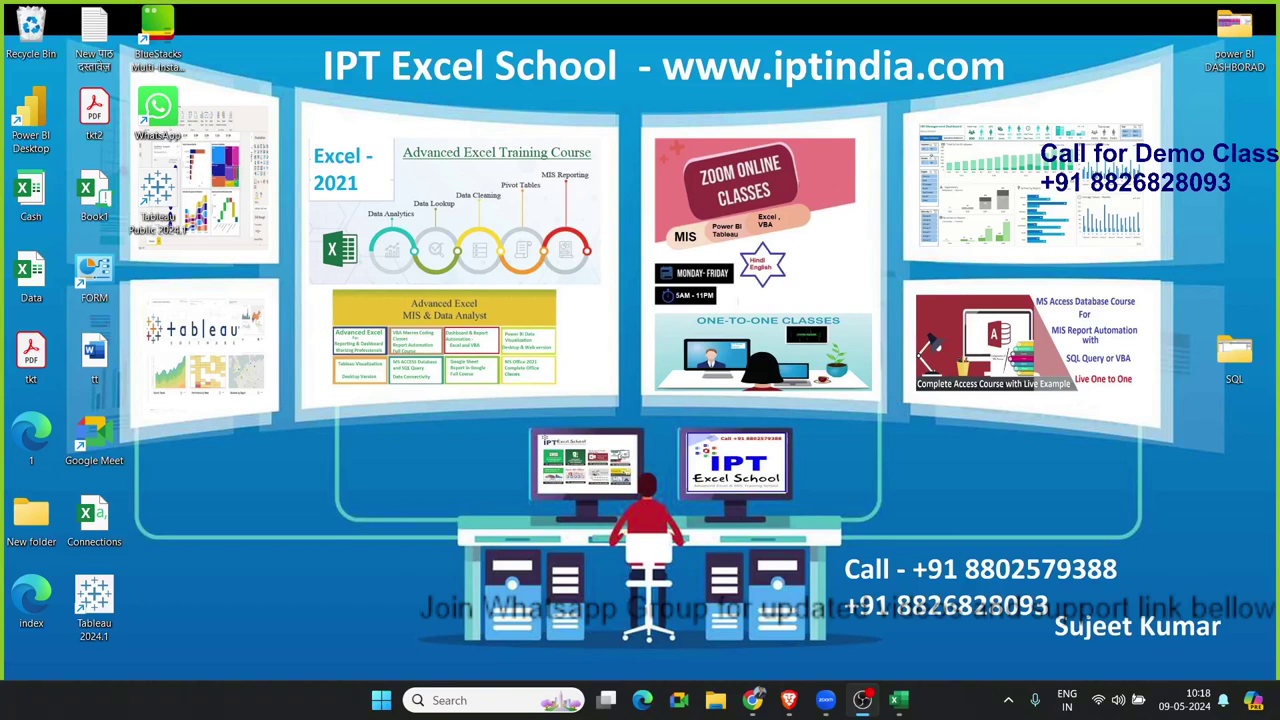
Bring the blank Book1 workbook to the front and show the Developer tab's tools
mouse_move(907, 708)
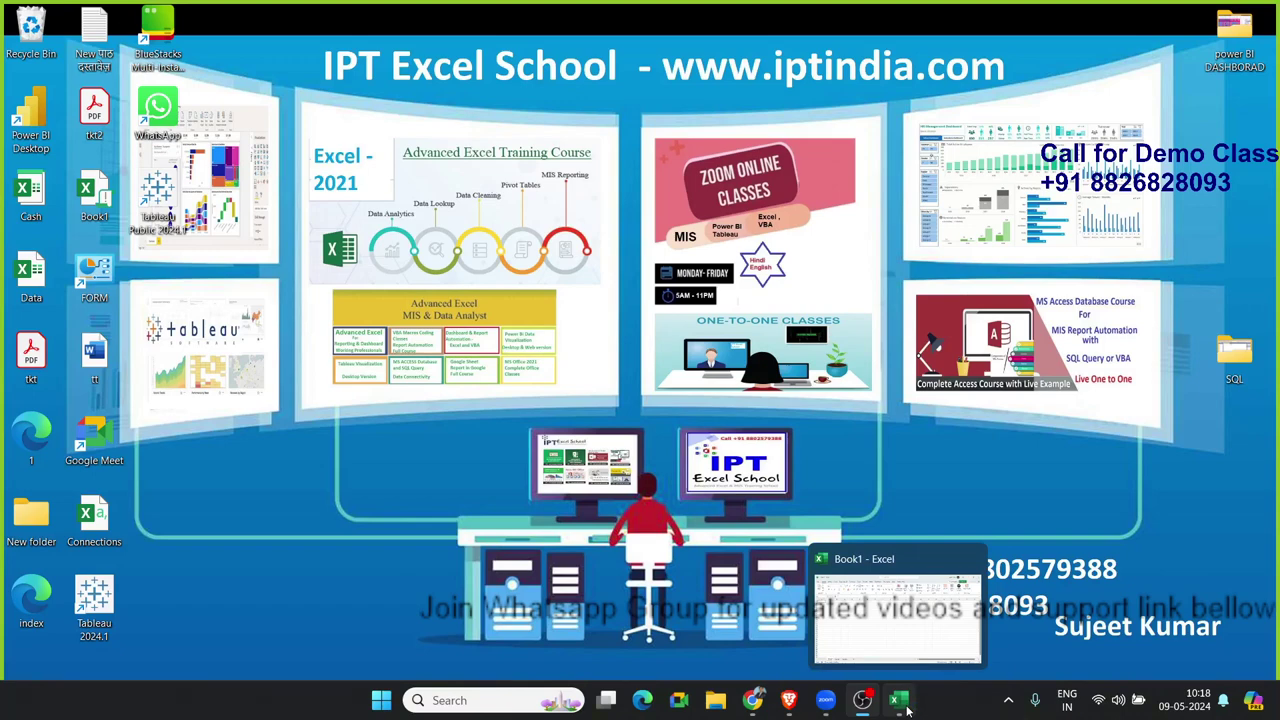
click(907, 708)
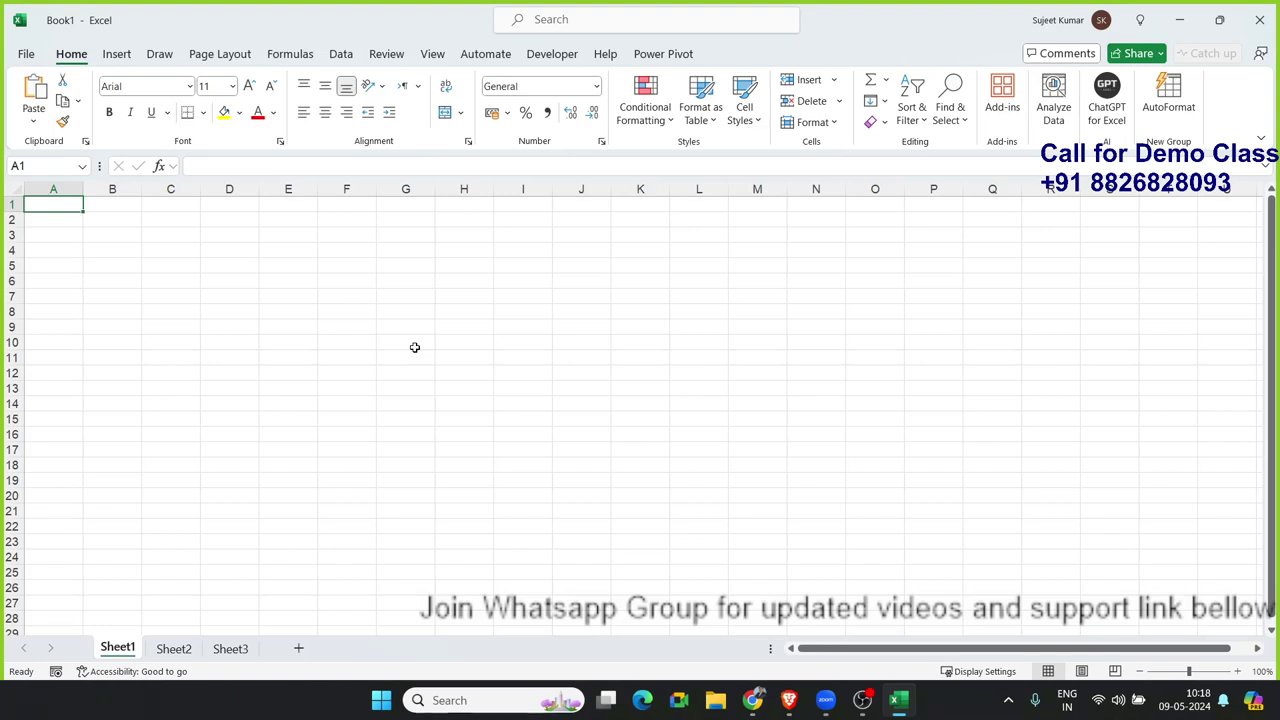
click(558, 52)
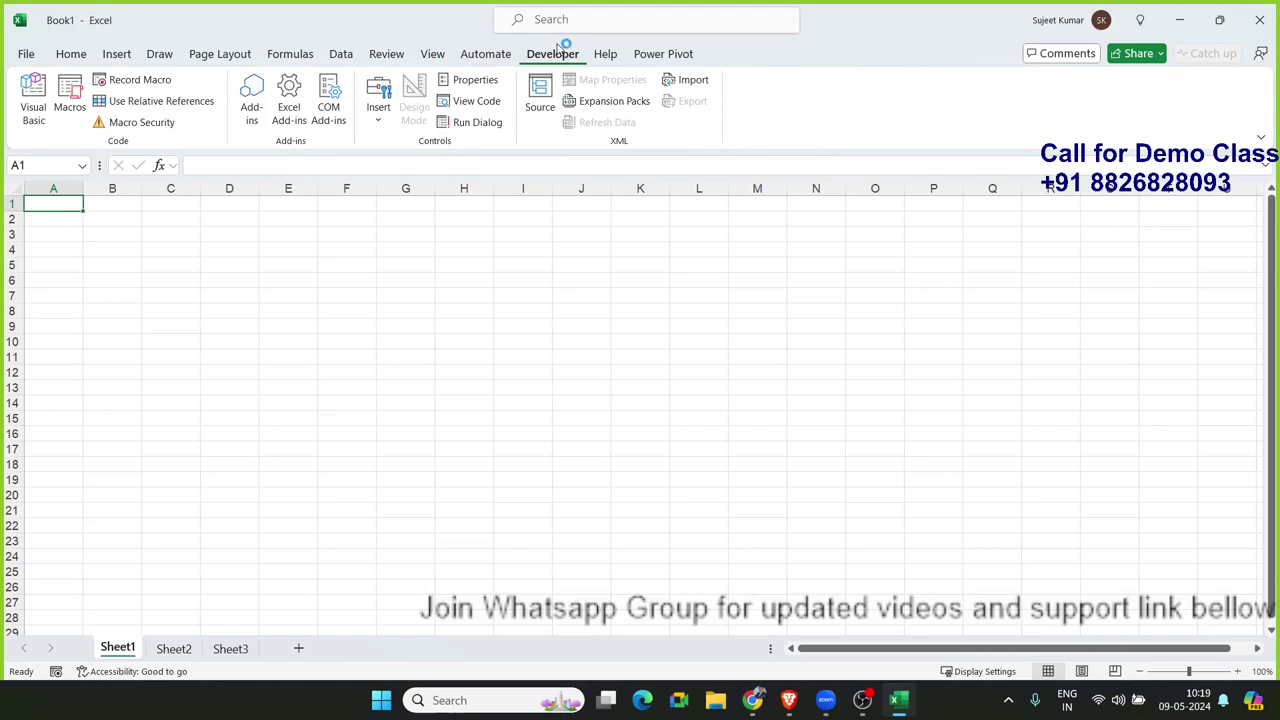
click(27, 56)
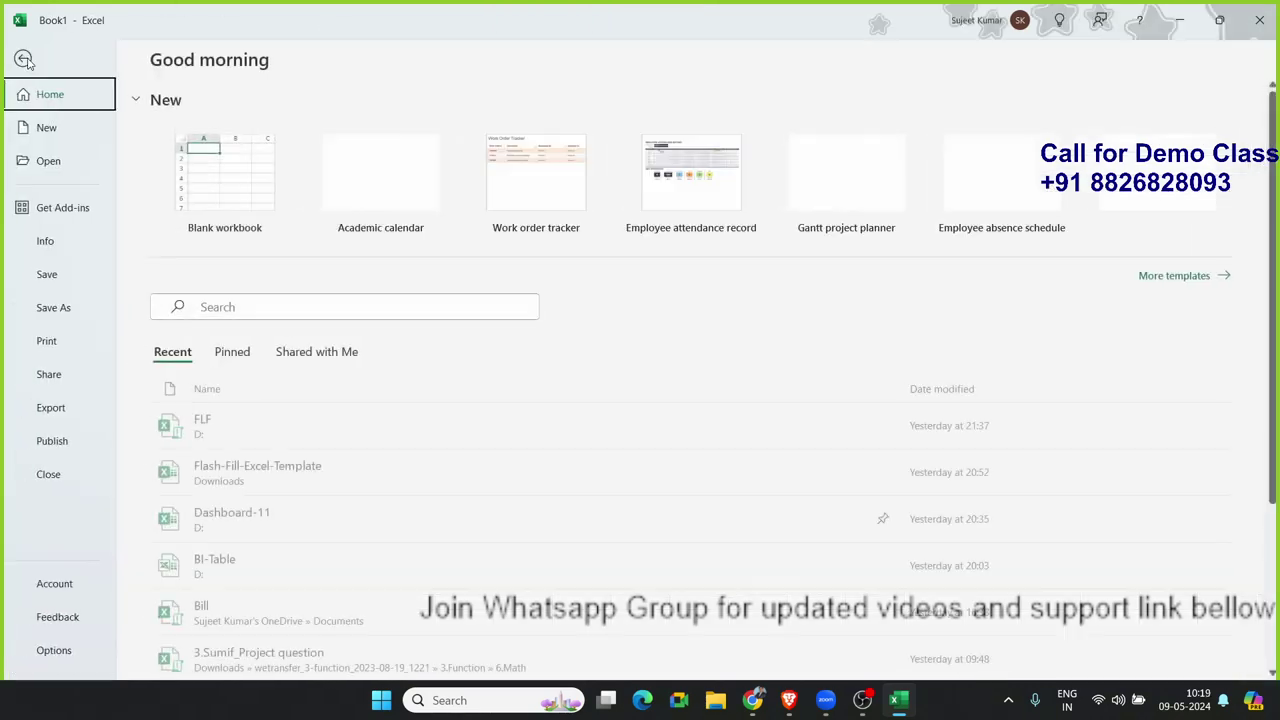
click(75, 650)
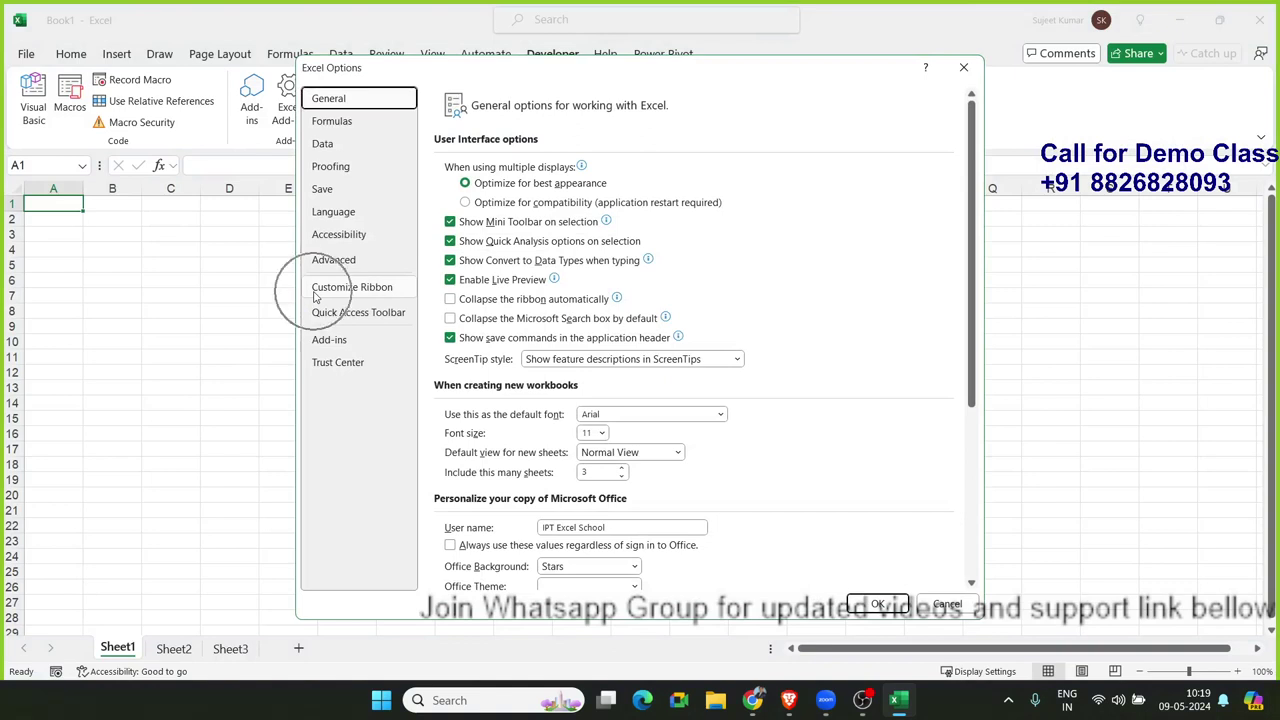
click(314, 294)
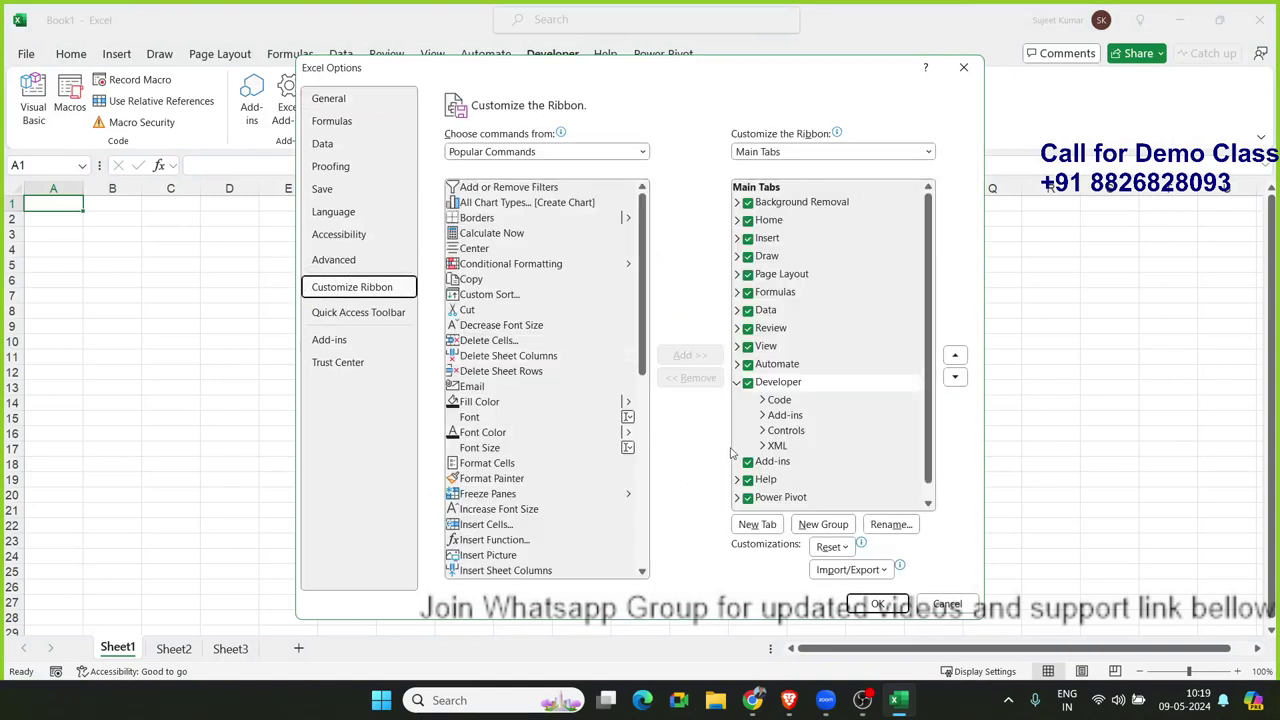
click(737, 384)
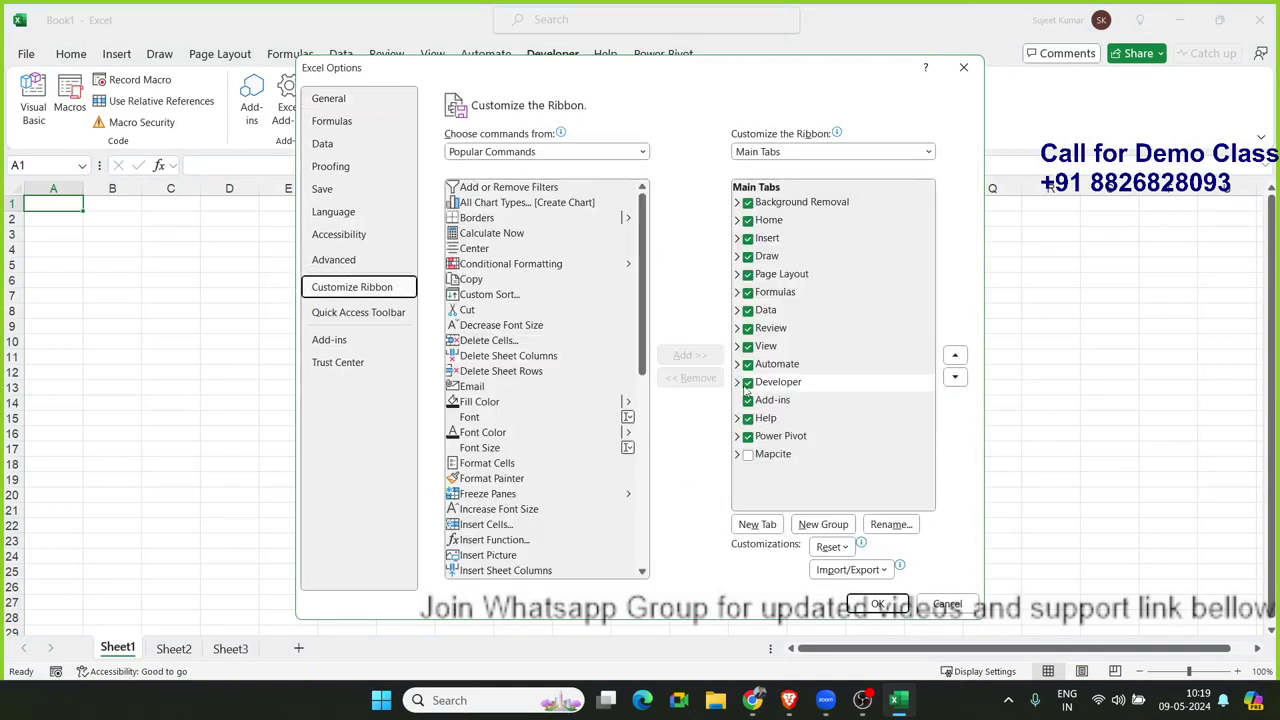
click(768, 391)
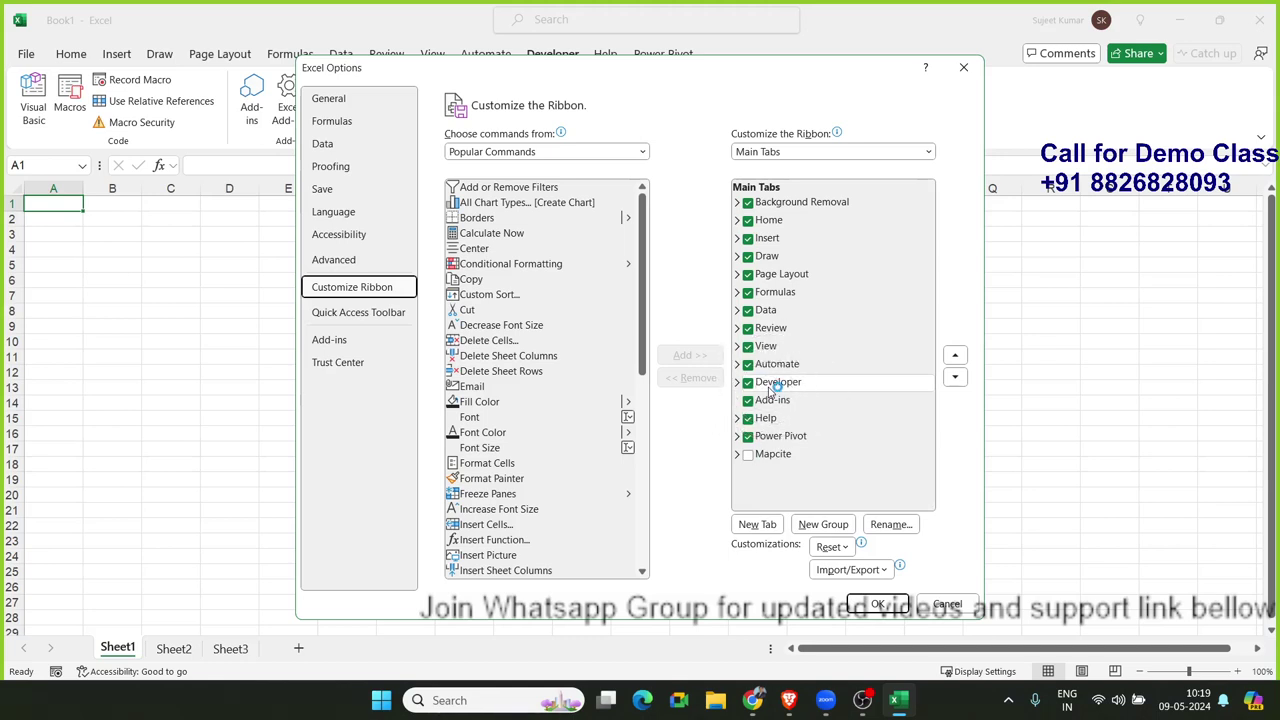
click(855, 610)
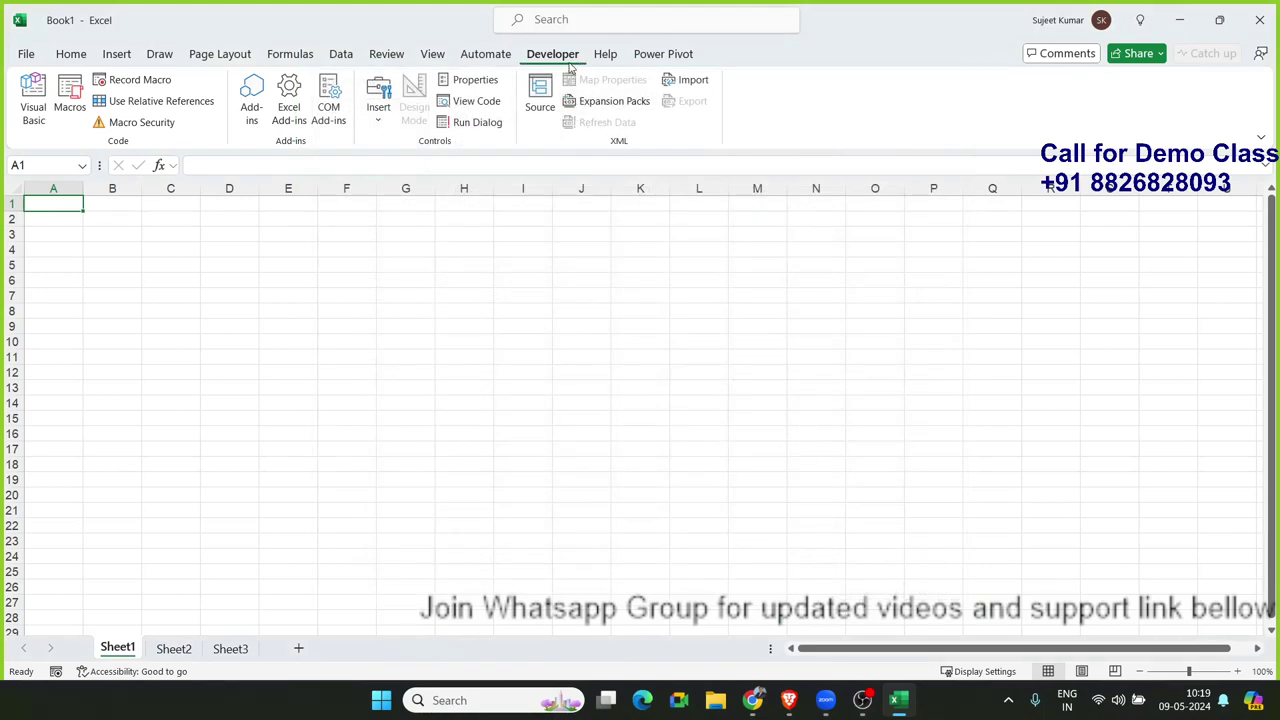
click(570, 65)
click(155, 124)
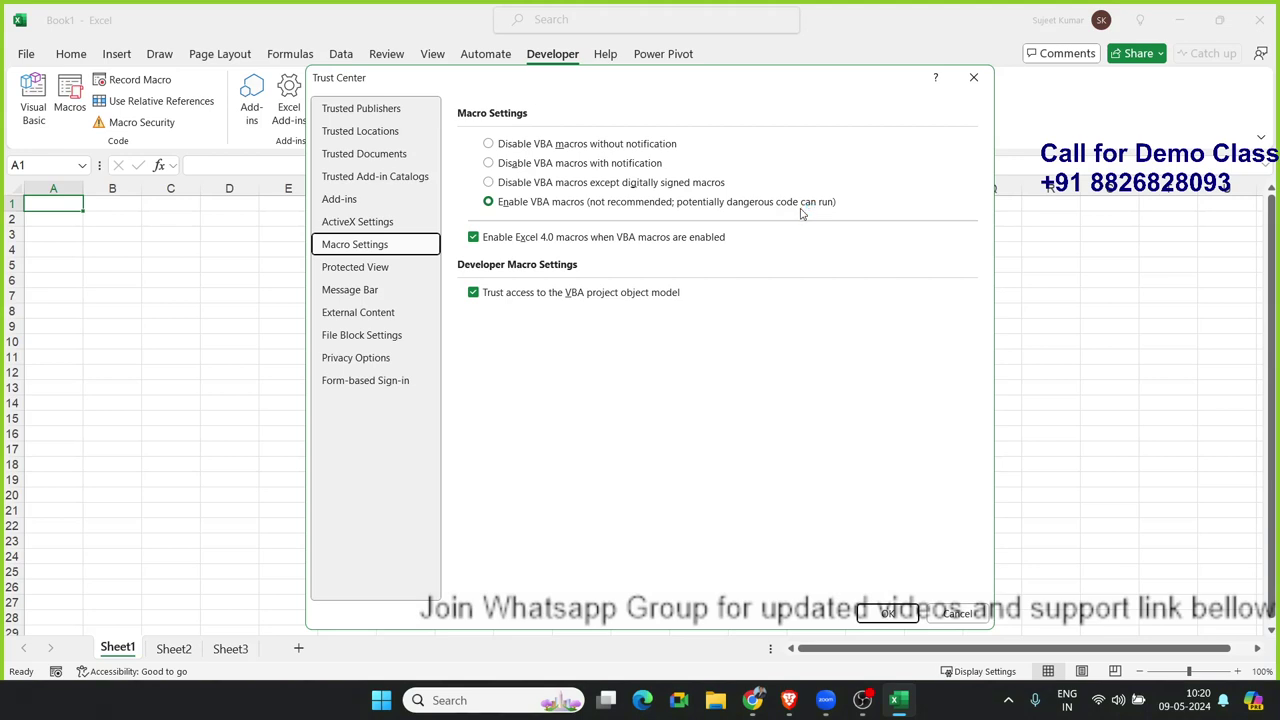
Close the macro security settings, then enter .xlsx in D2 and Excel Workbooks in E2
click(952, 614)
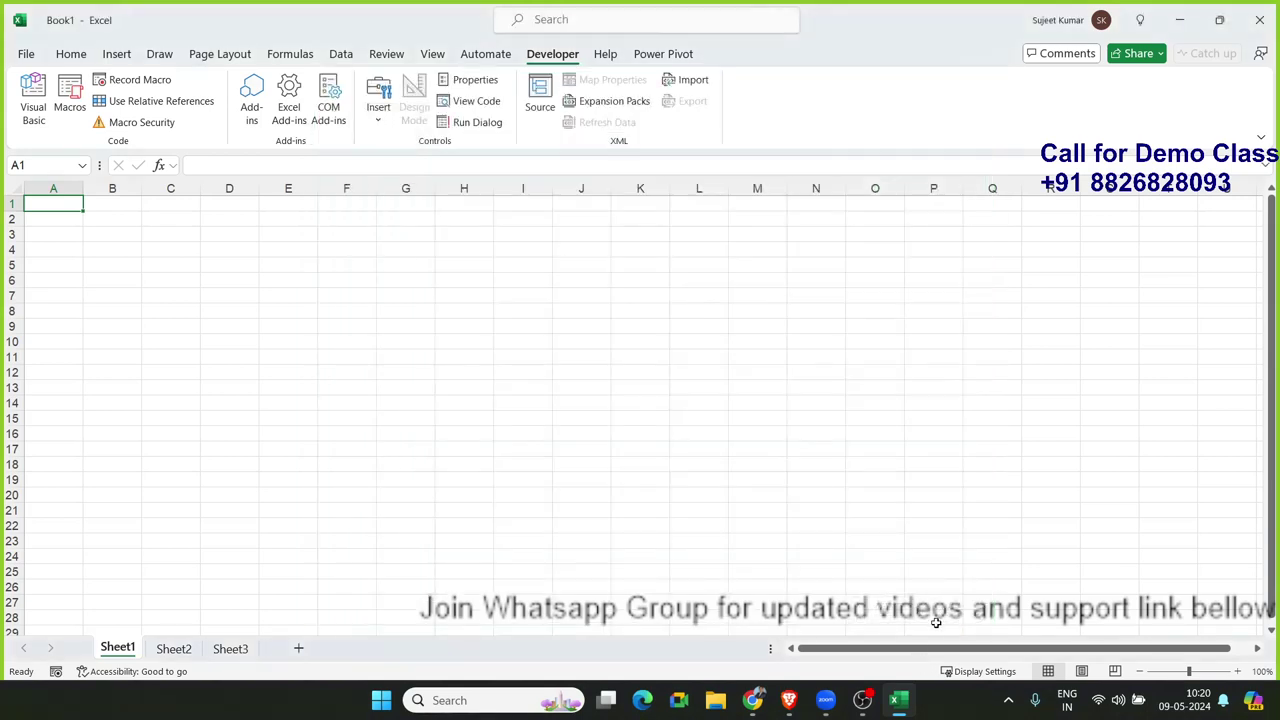
ctrl+scroll(492, 427, up, 1)
ctrl+scroll(492, 427, up, 6)
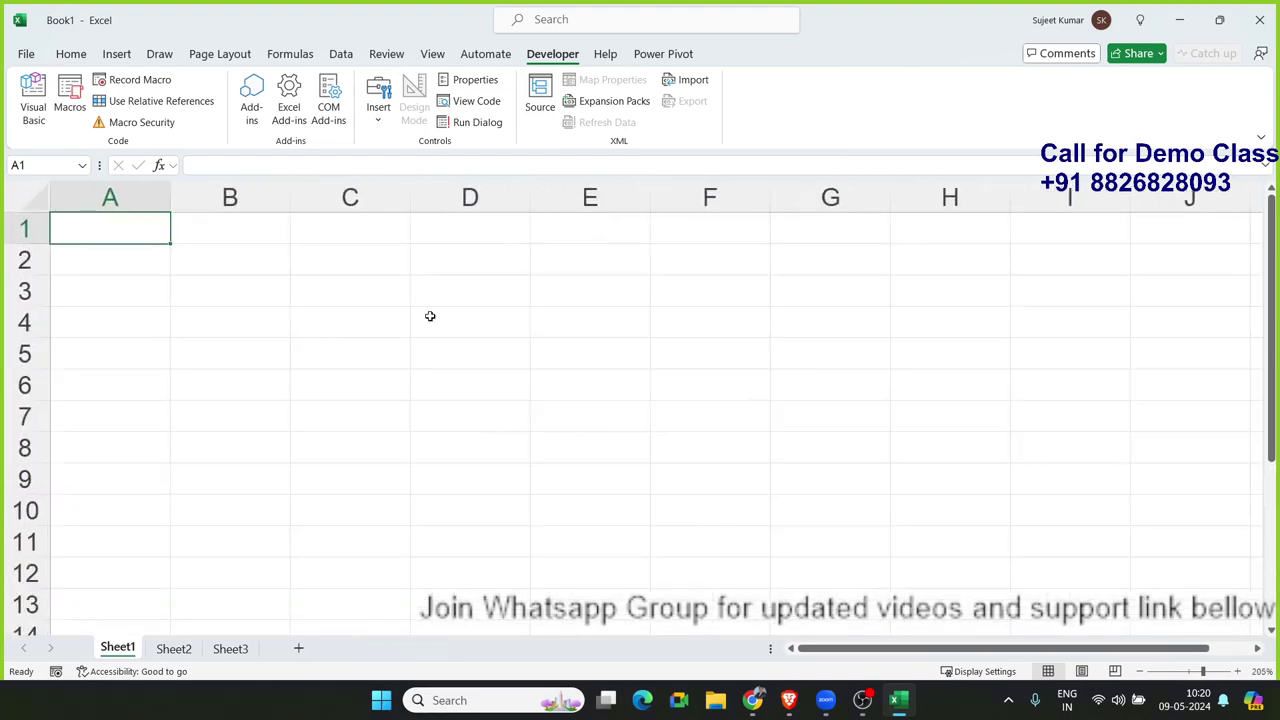
click(430, 266)
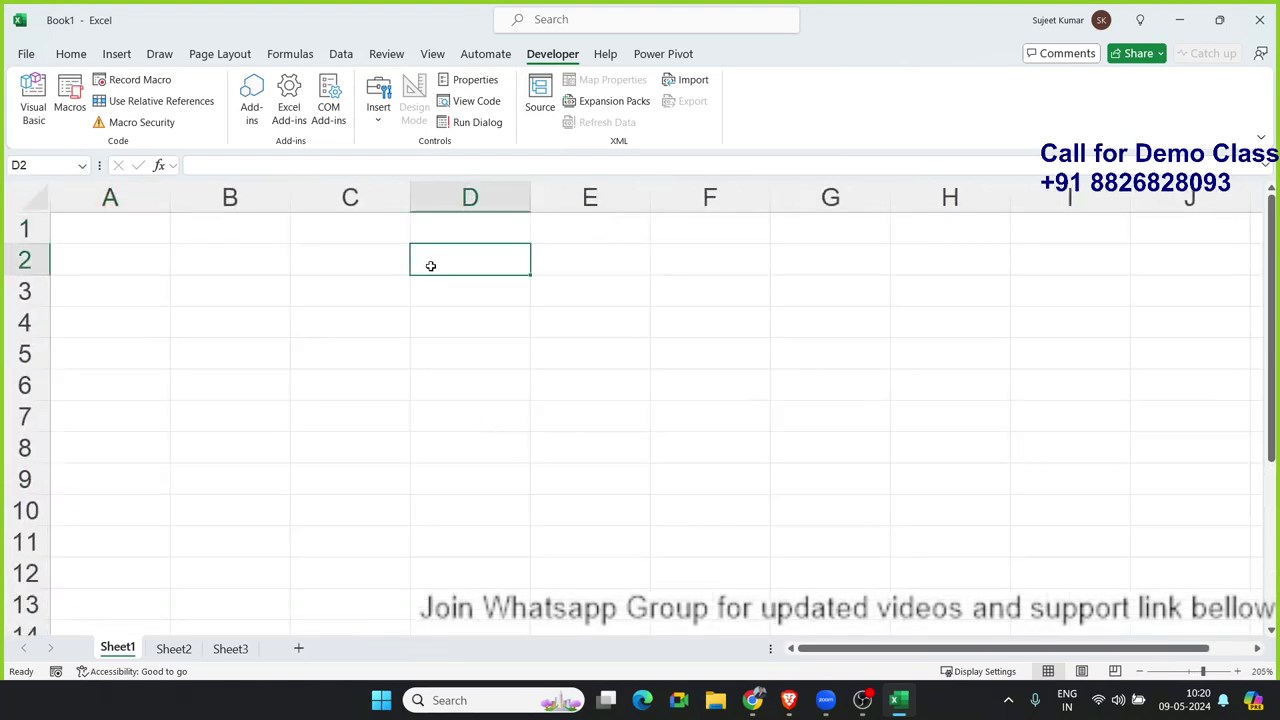
text(.xls)
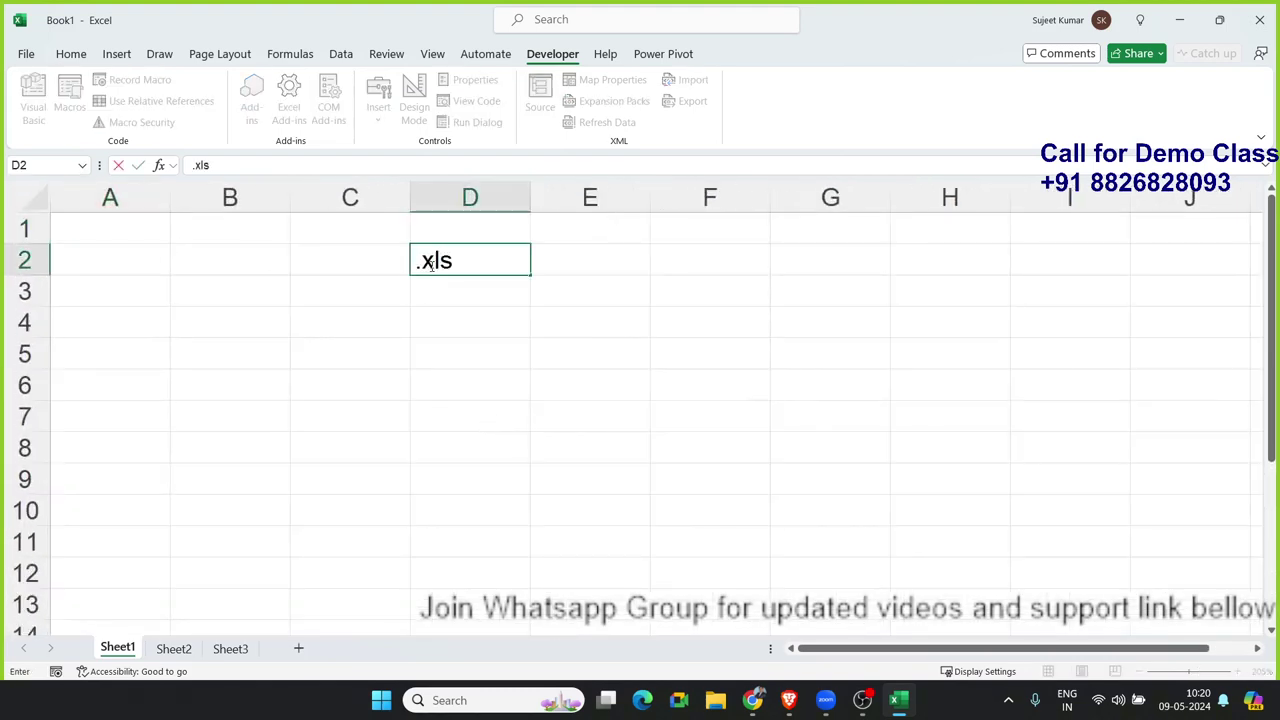
text(x)
key(Return)
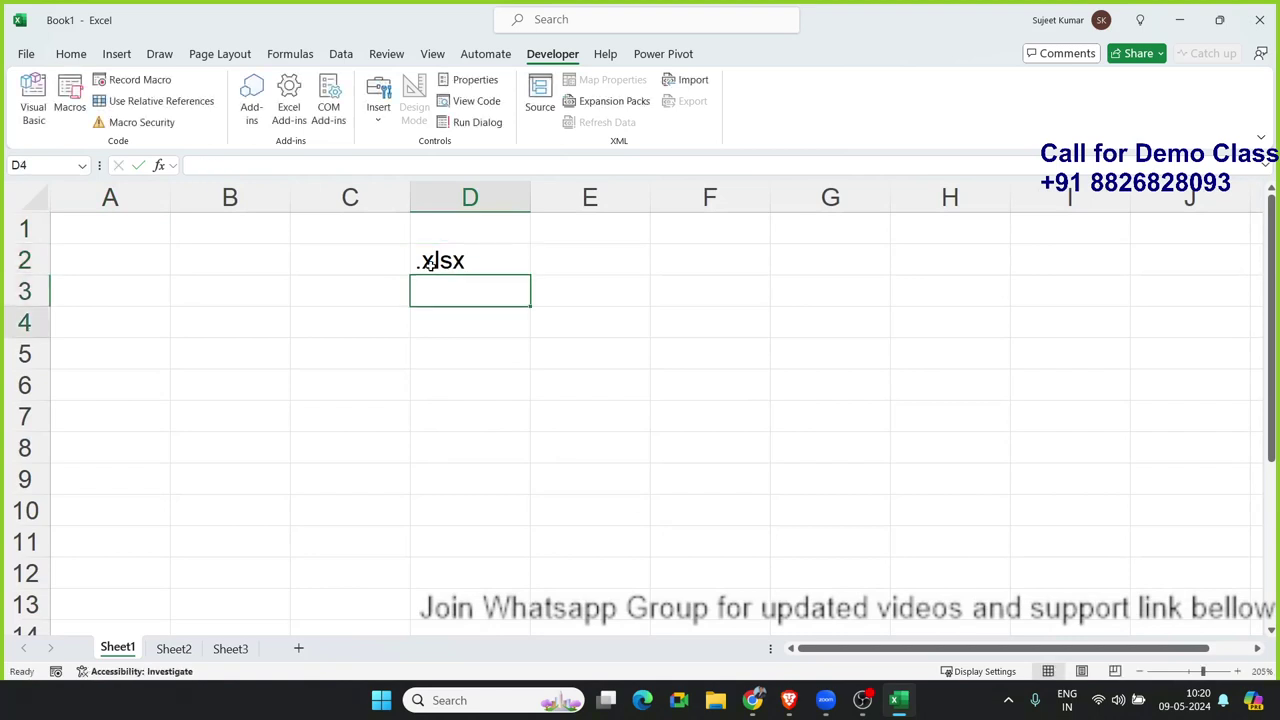
key(Up)
key(Right)
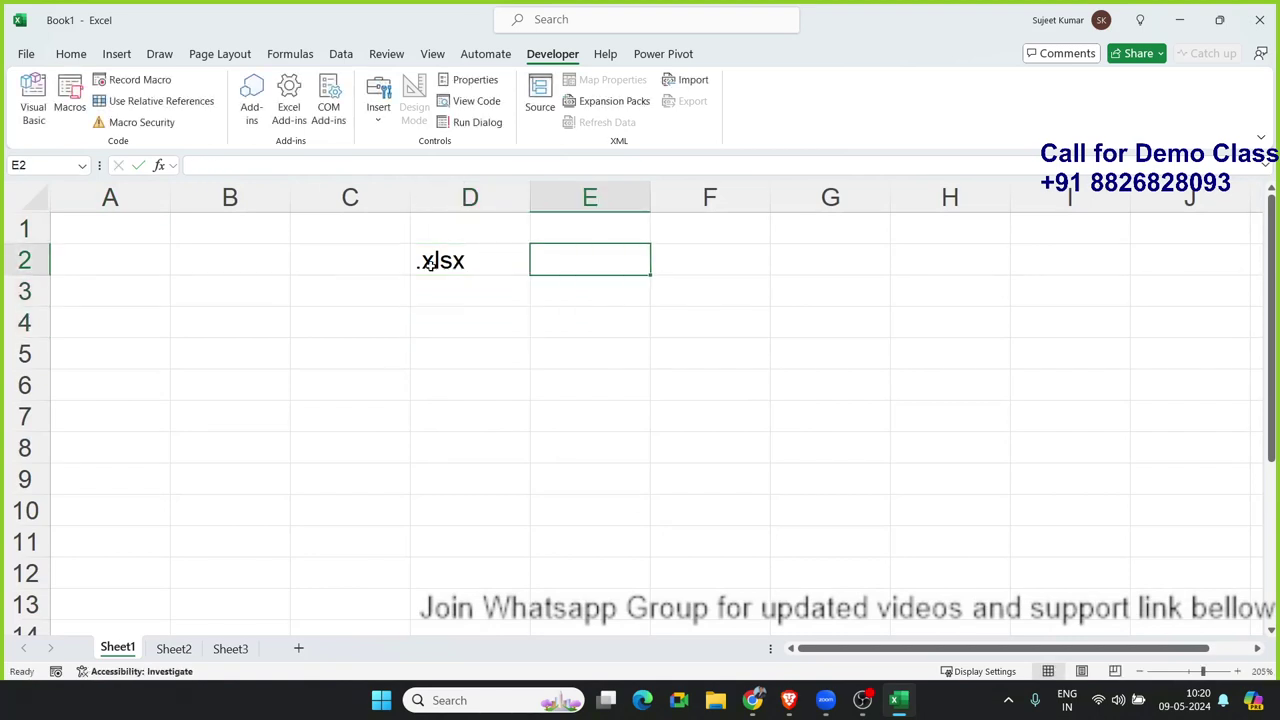
text(Excel W)
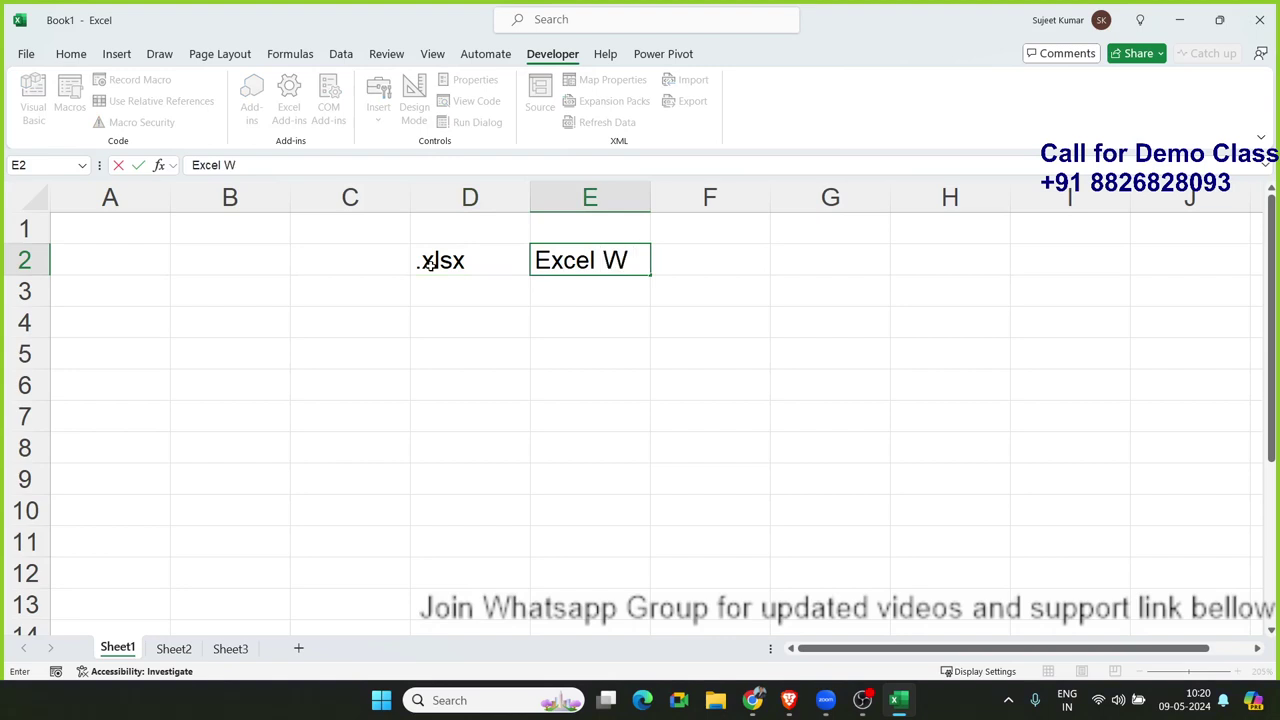
text(orkbook)
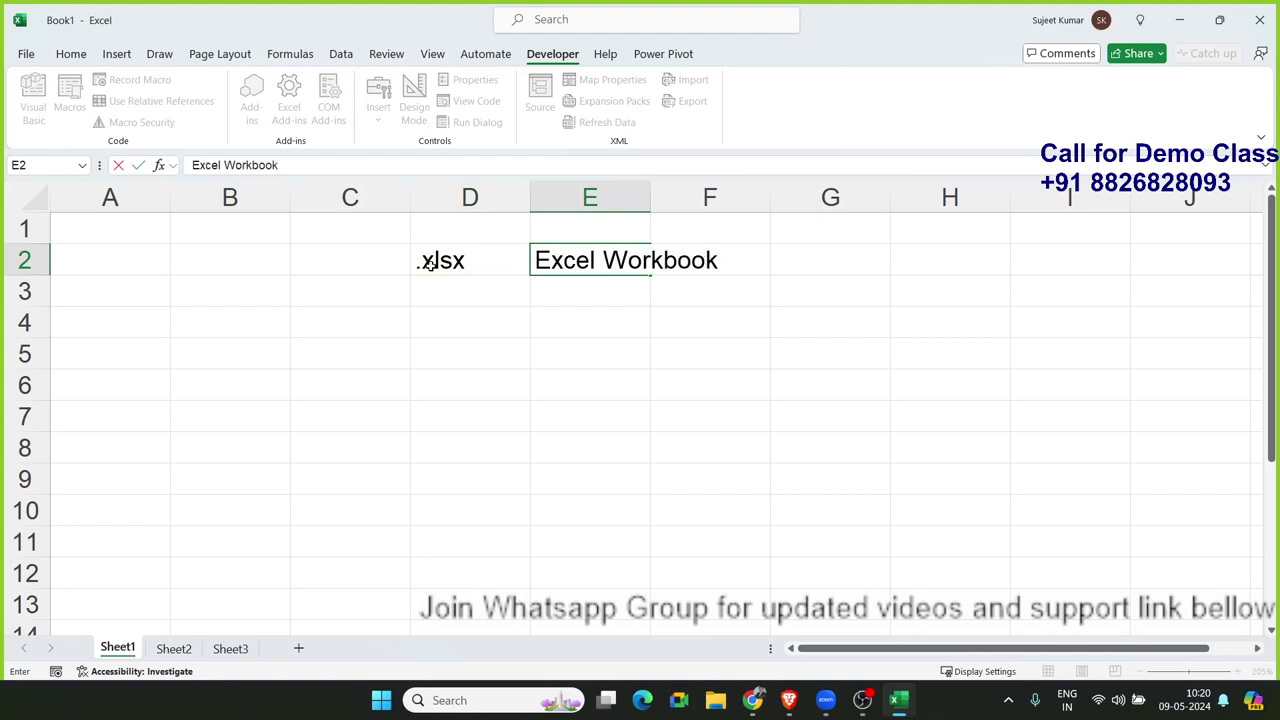
text(s)
key(Return)
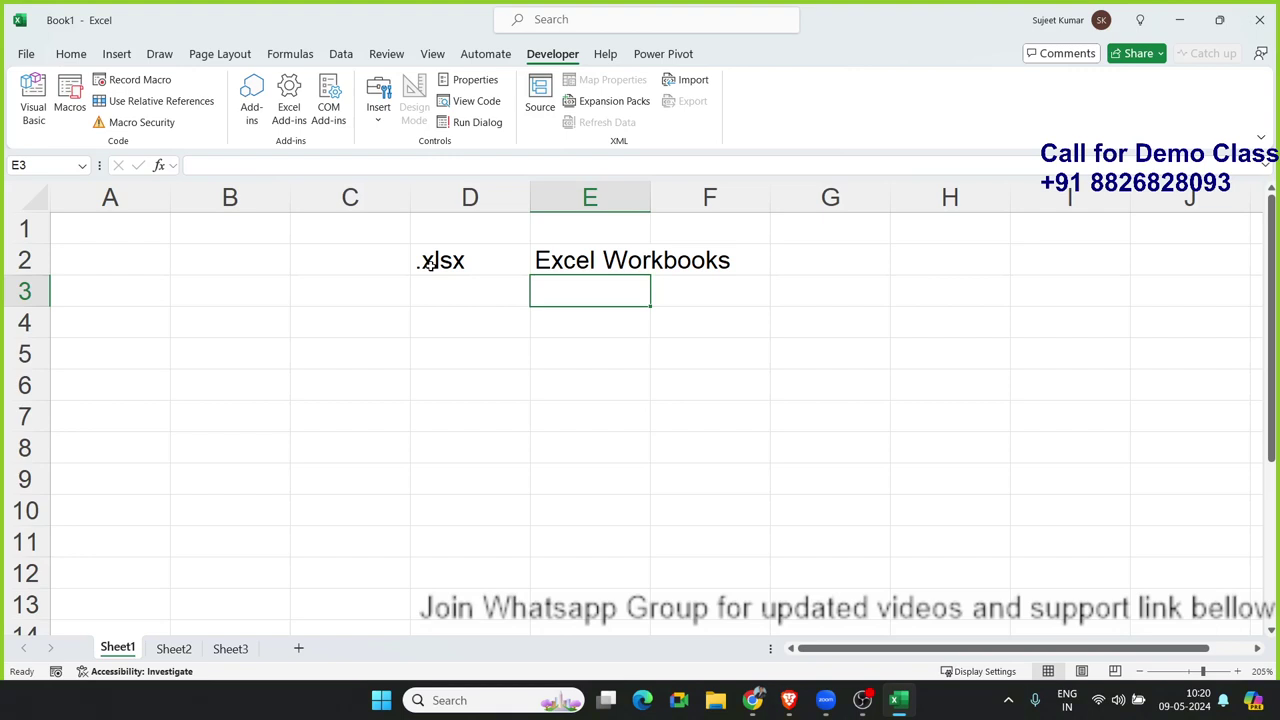
Enter .xlsm in D3 and Excel MAcros Enable Workbook in E3
key(Left)
text(.x)
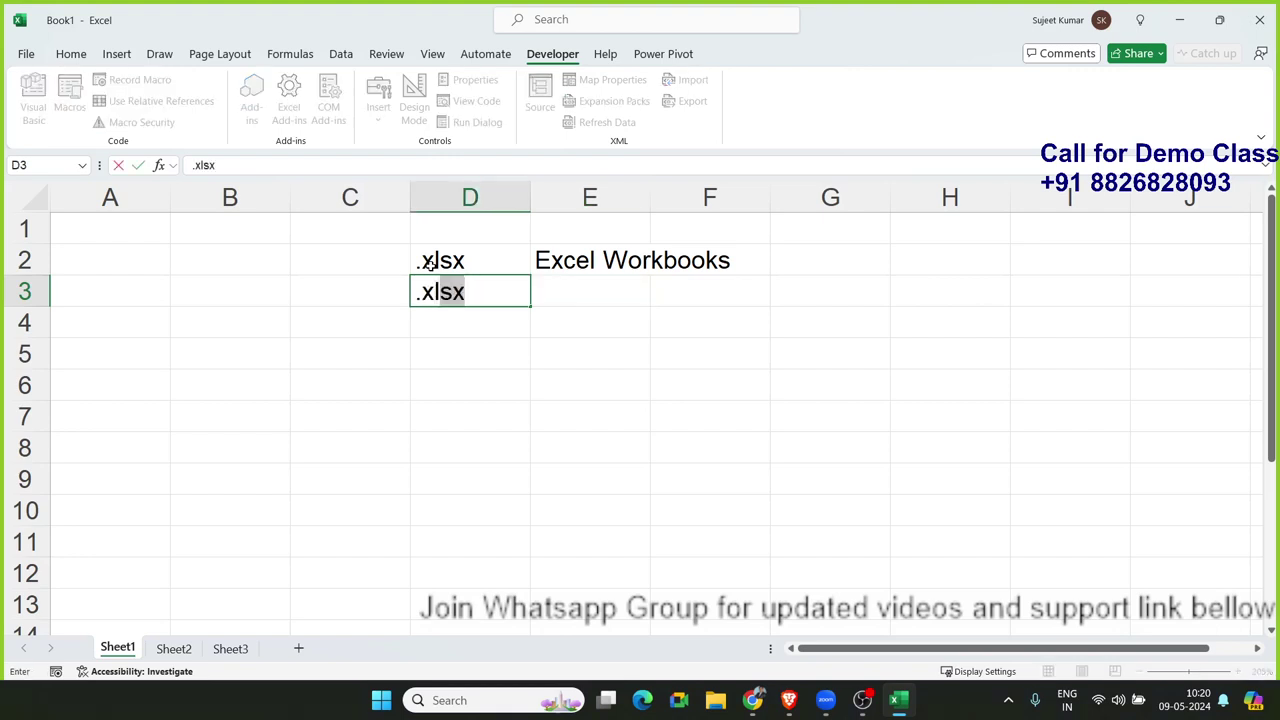
text(lsm)
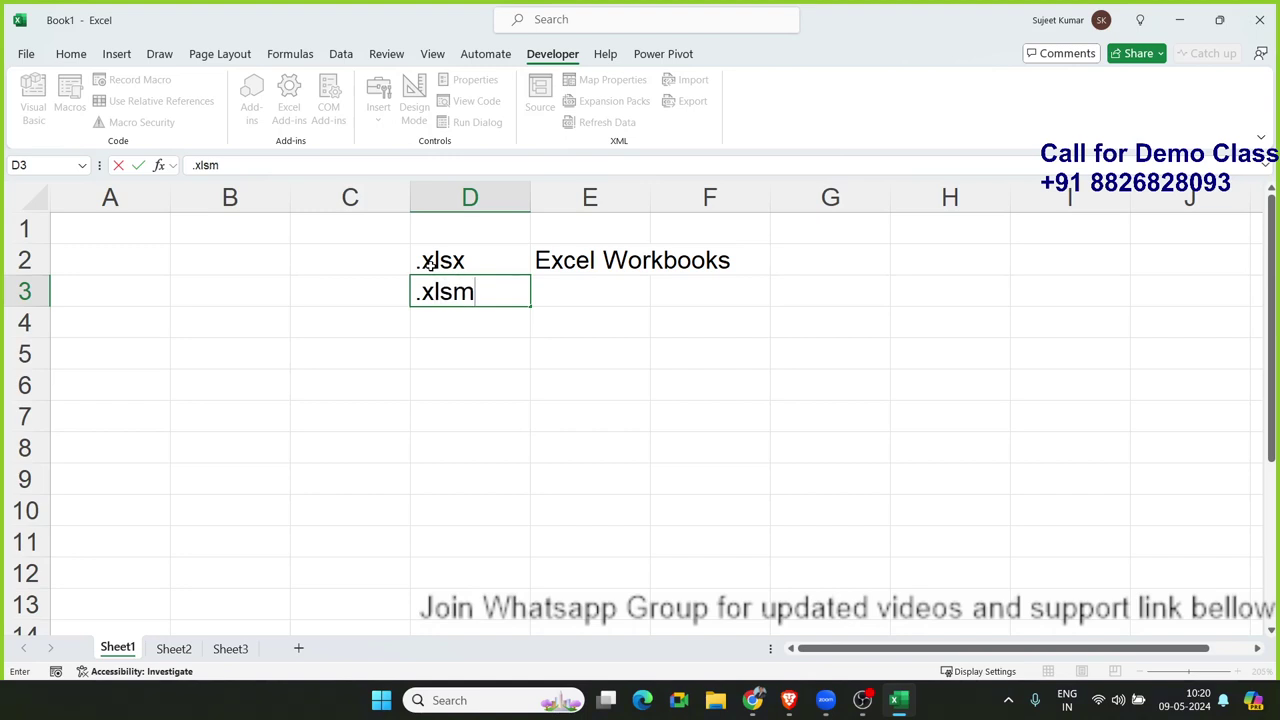
key(Tab)
text(Excel)
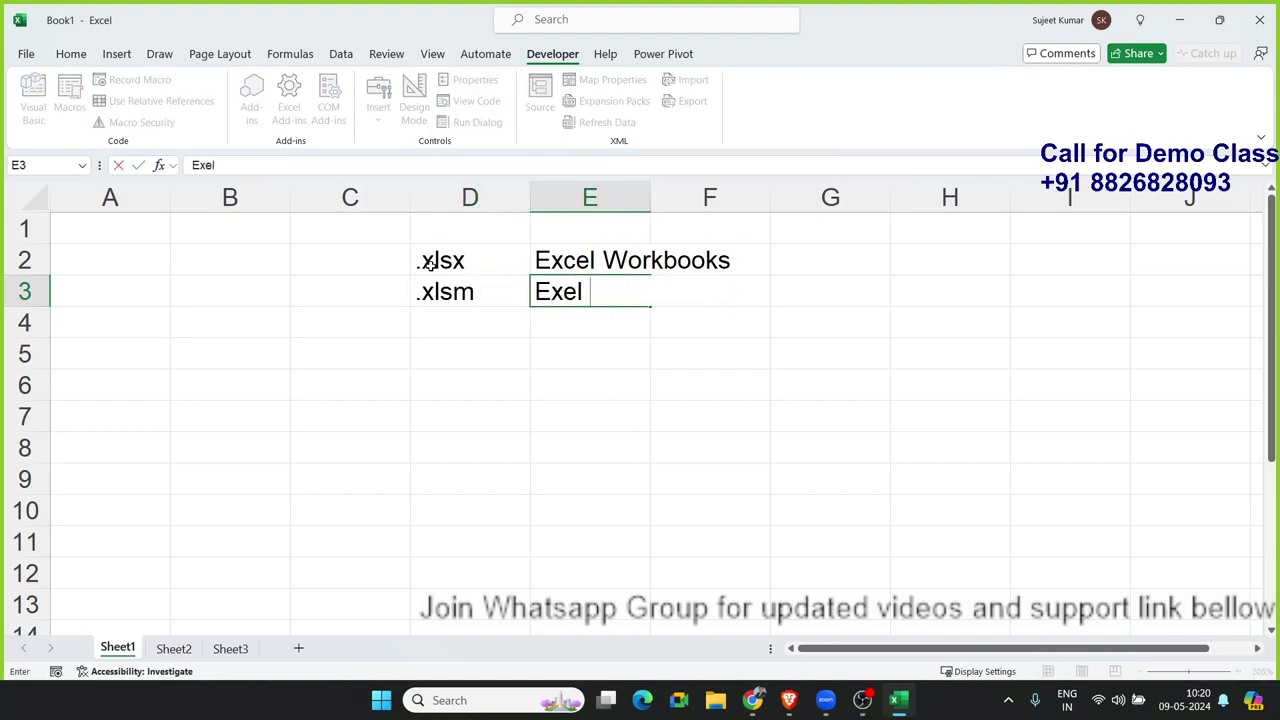
key(BackSpace)
key(BackSpace)
text(cel )
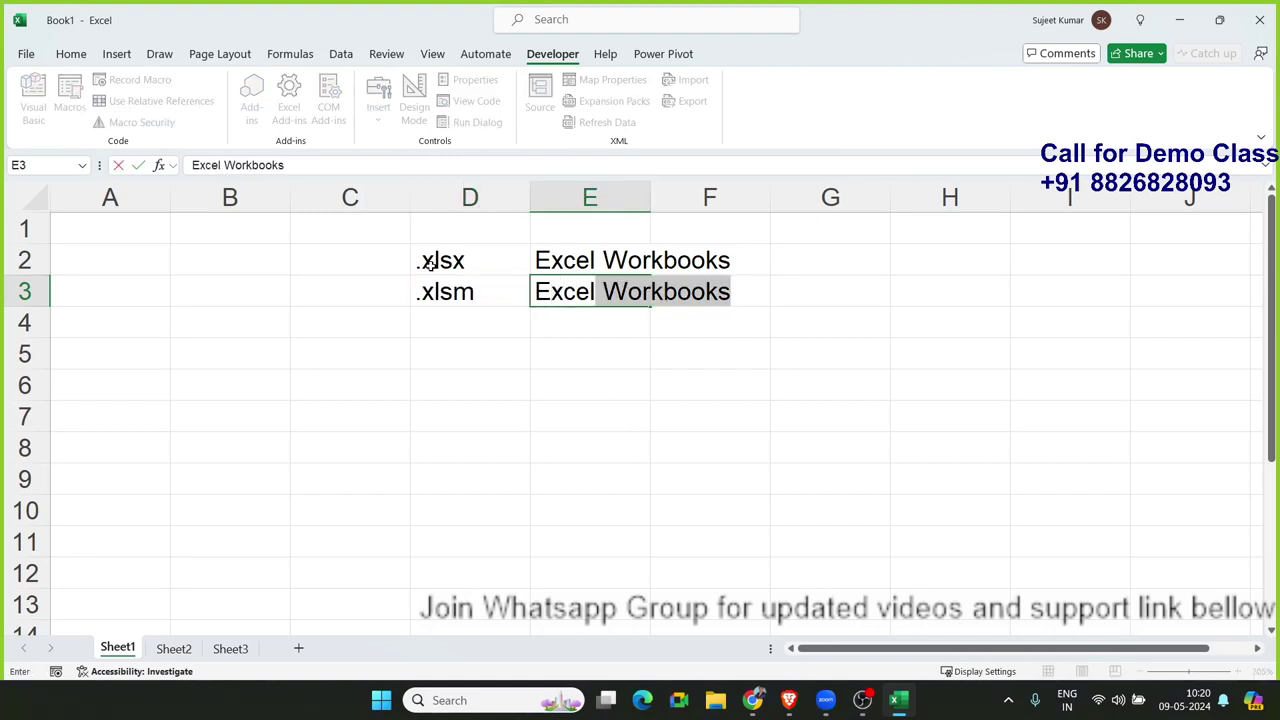
text(MAcros )
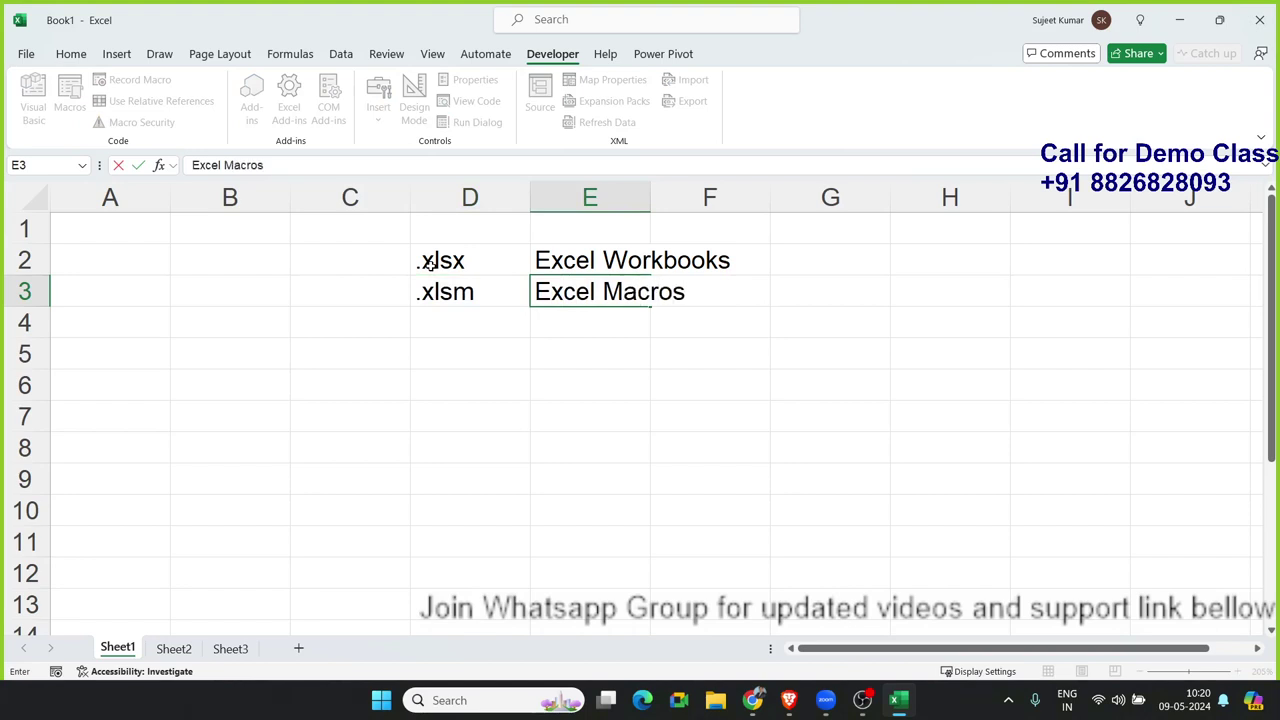
text(Ena)
text(ble)
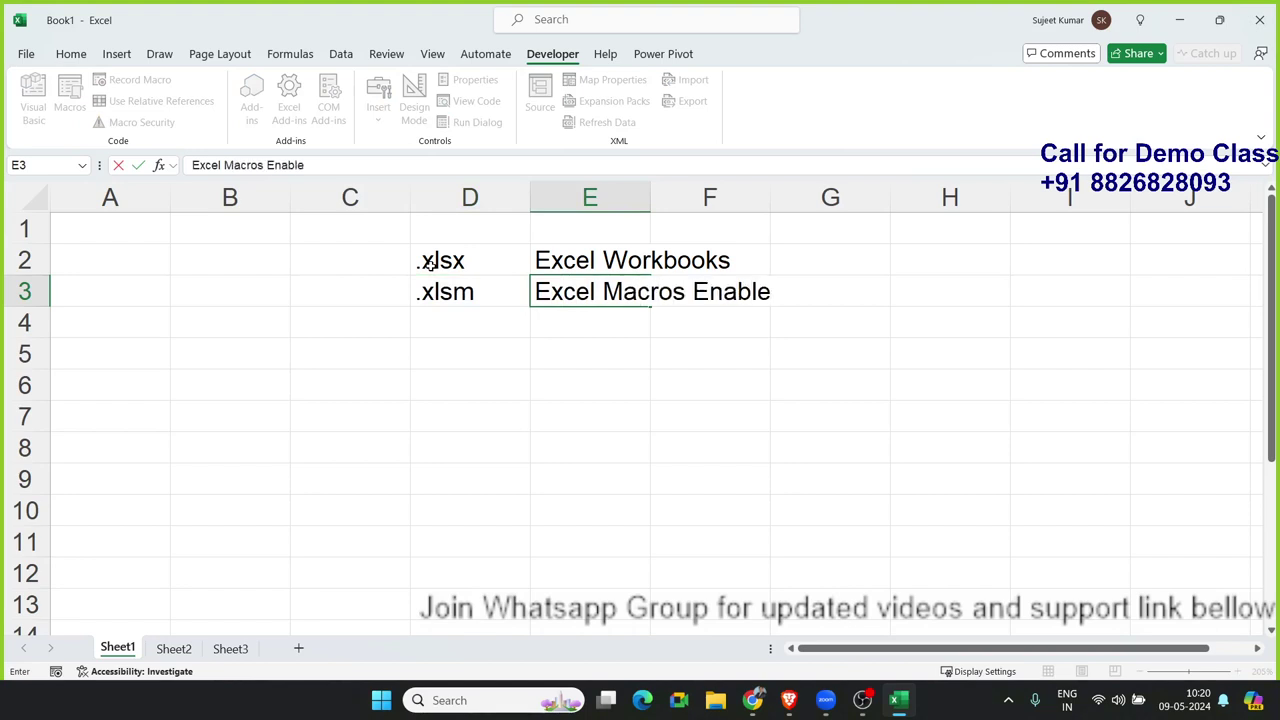
text( Workbo)
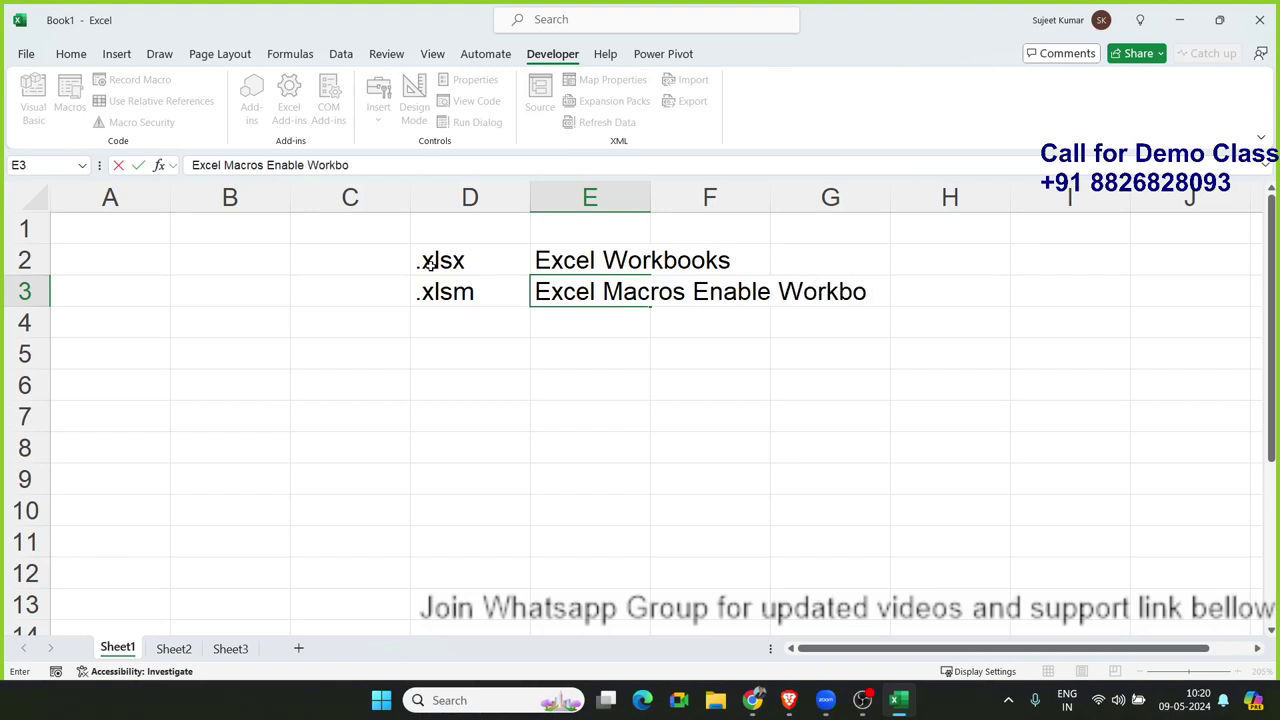
text(ok)
key(Return)
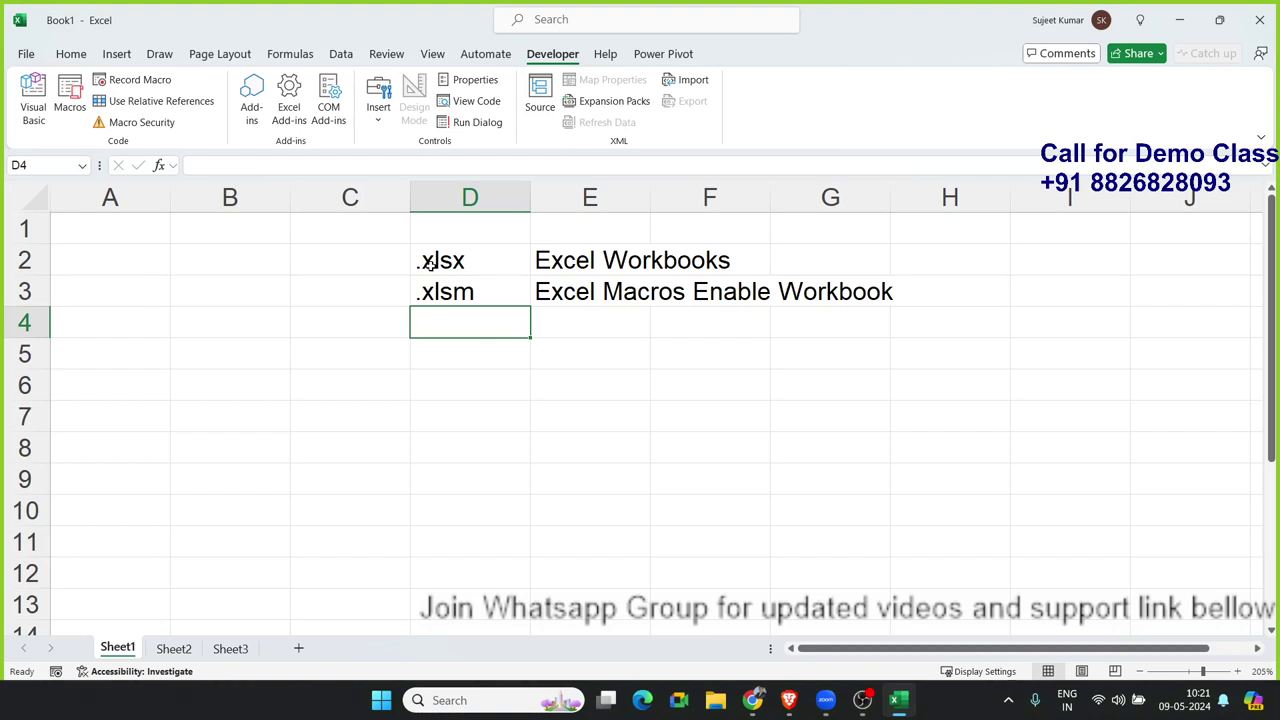
Enter Data in B2, fill it down into B3 with Ctrl+D, and enter Code in C3
key(Up)
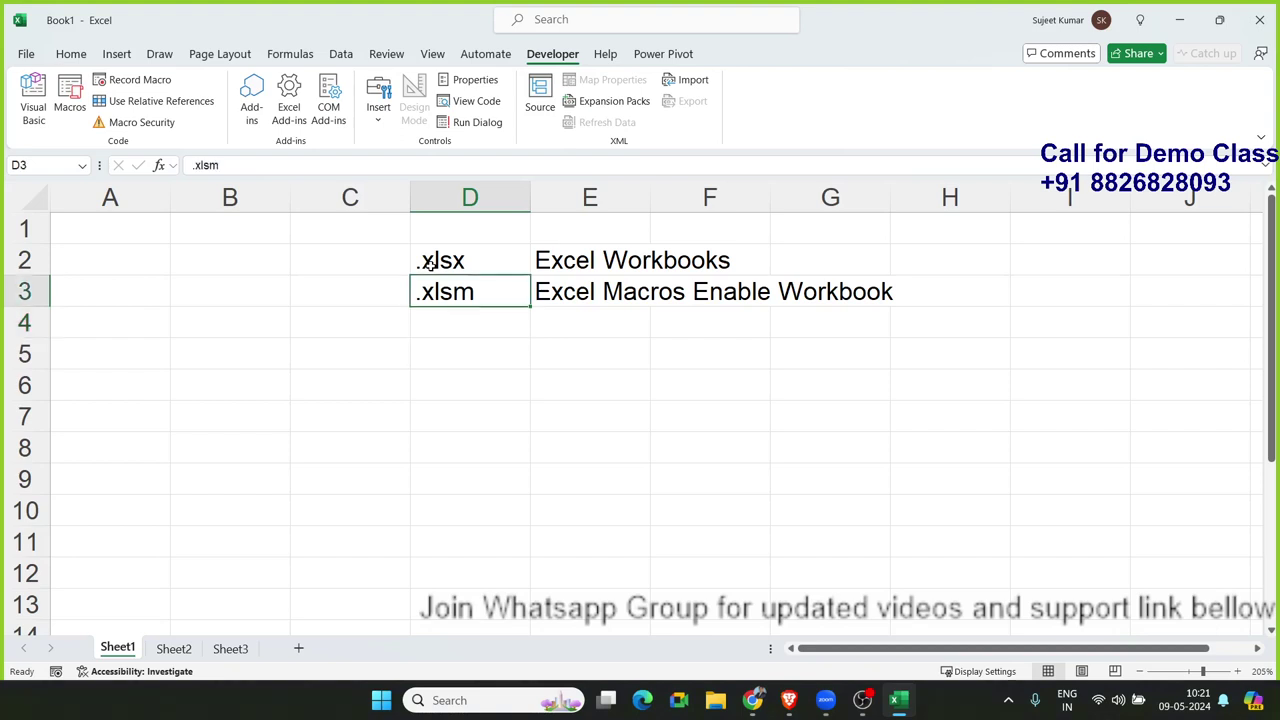
key(Left)
key(Left)
key(Up)
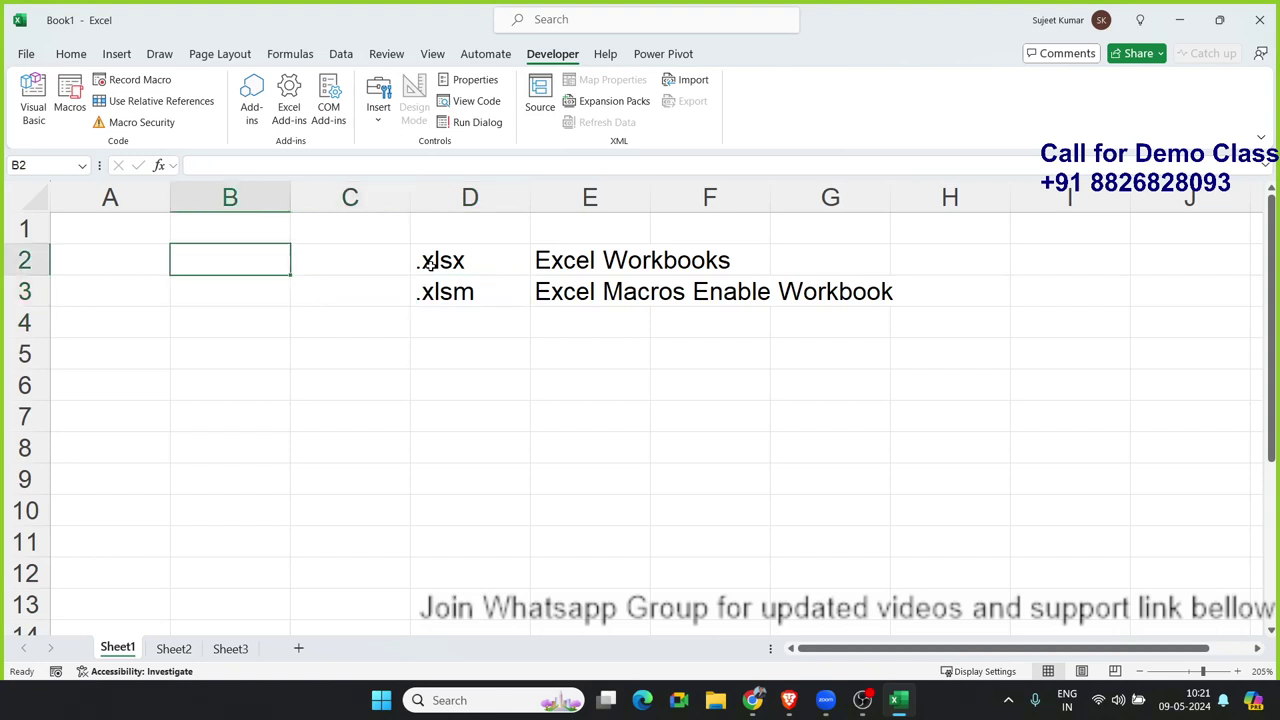
text(Data)
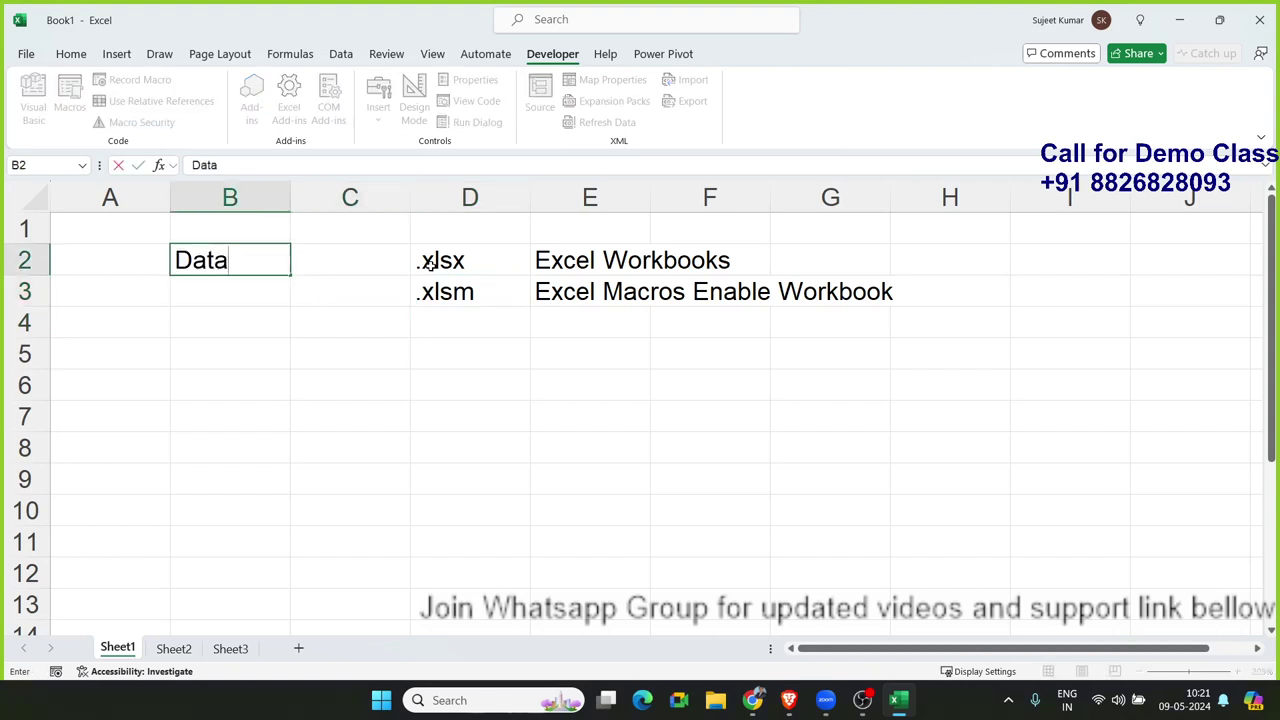
key(Return)
key(ctrl+d)
key(Right)
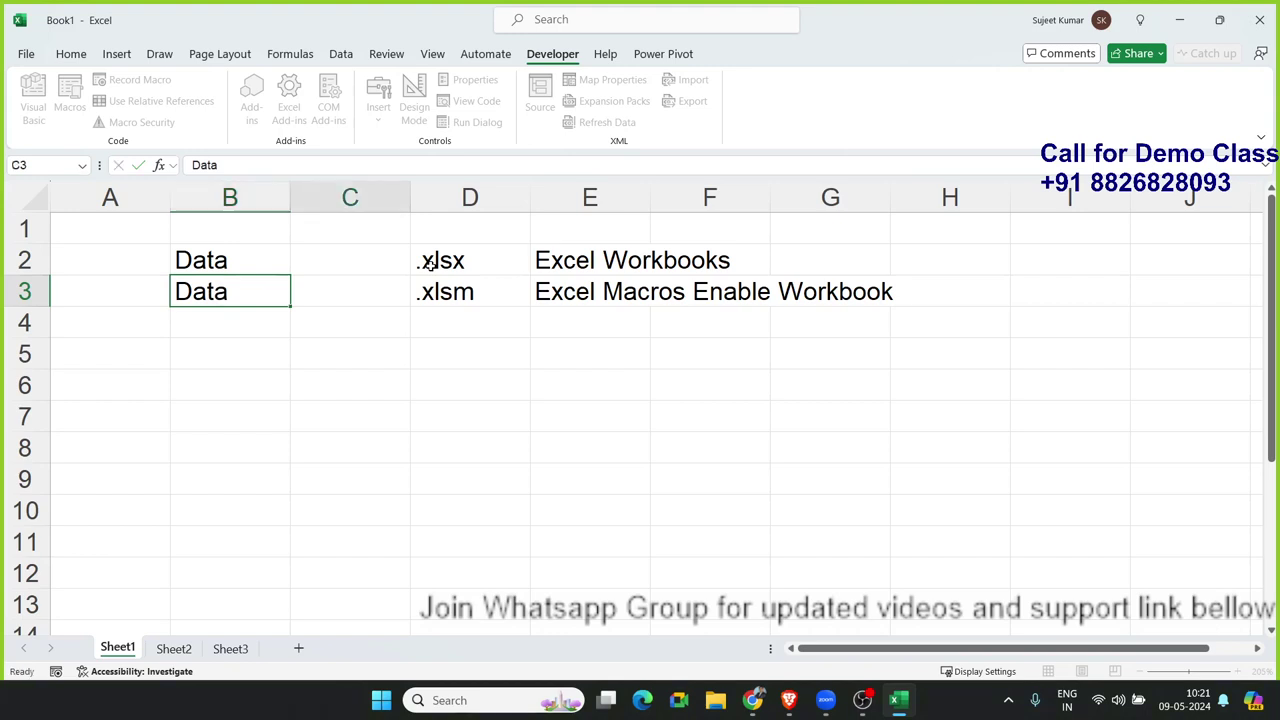
text(Code)
key(Return)
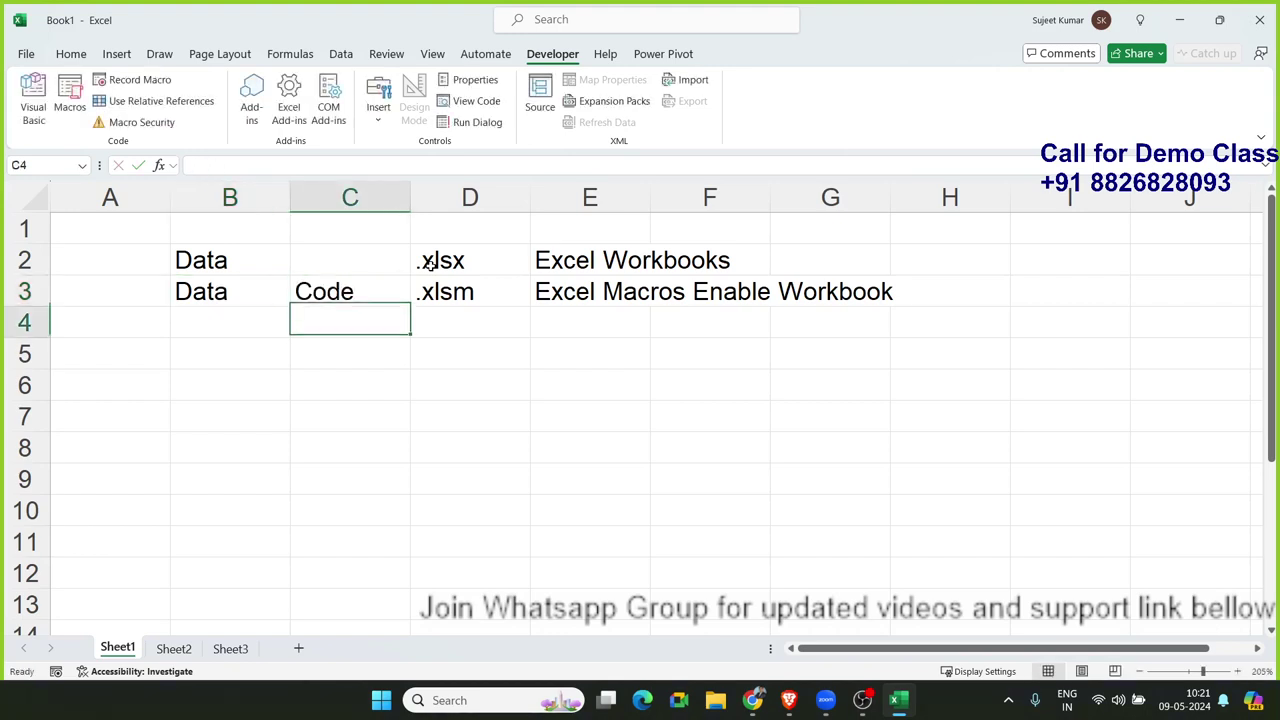
Enter .xlsa in D4, addinse in E4, and Code in C4
key(Up)
key(Right)
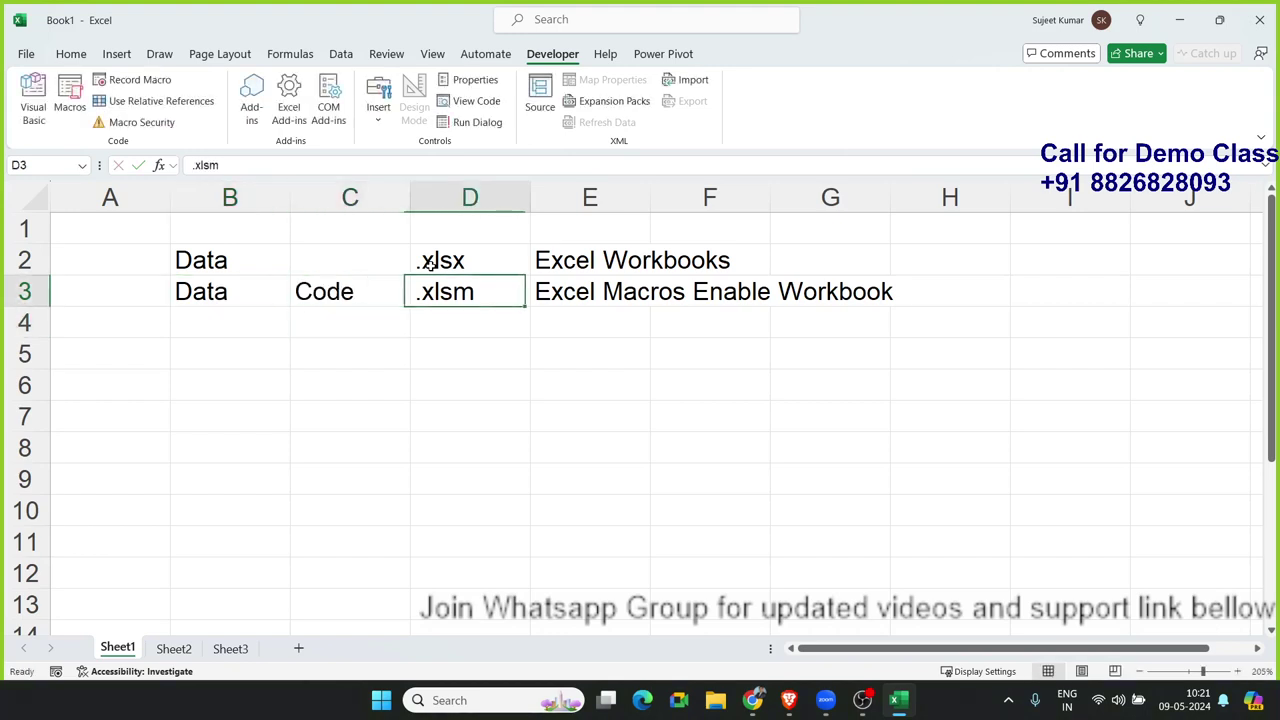
key(Right)
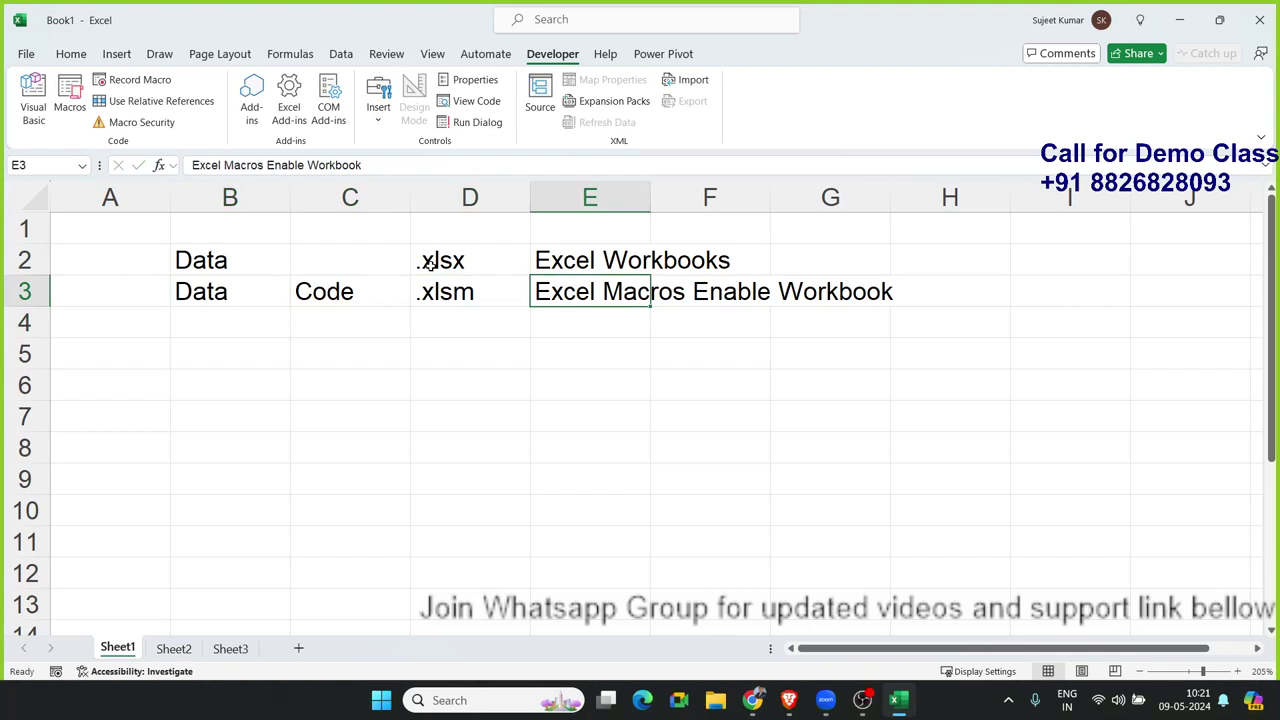
key(Down)
key(Left)
text(.xl)
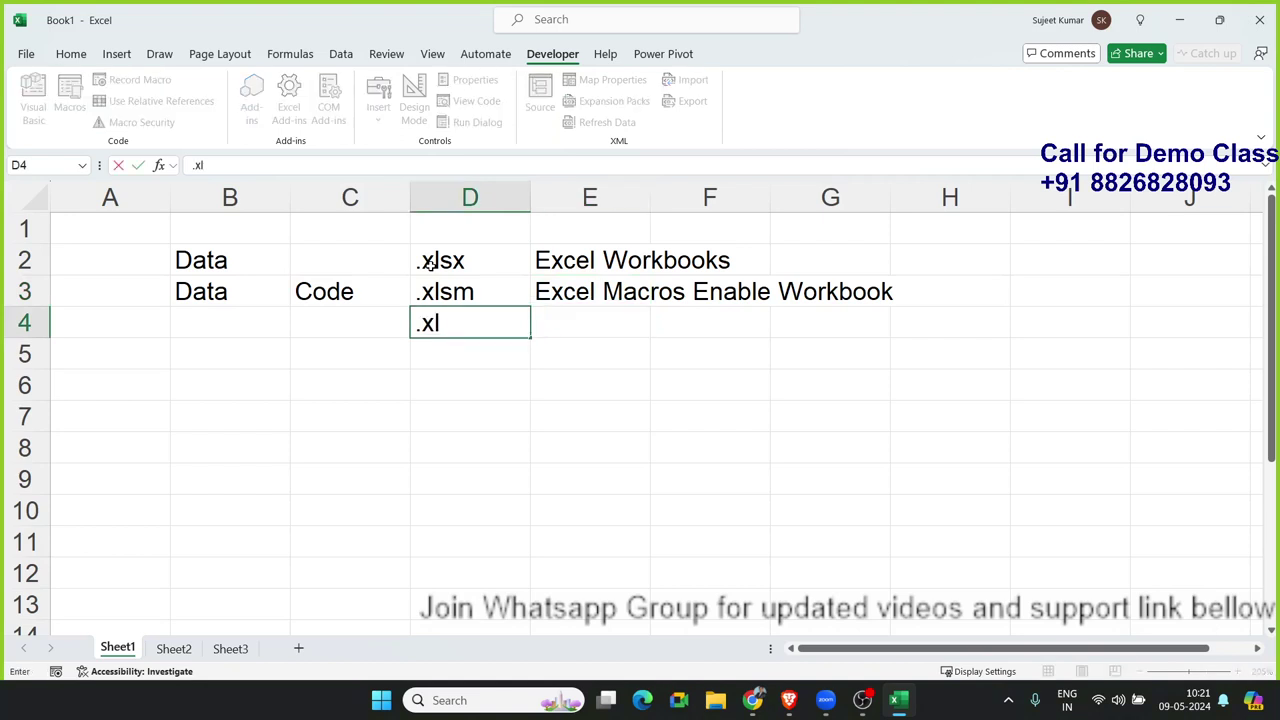
text(sa)
key(Tab)
text(add)
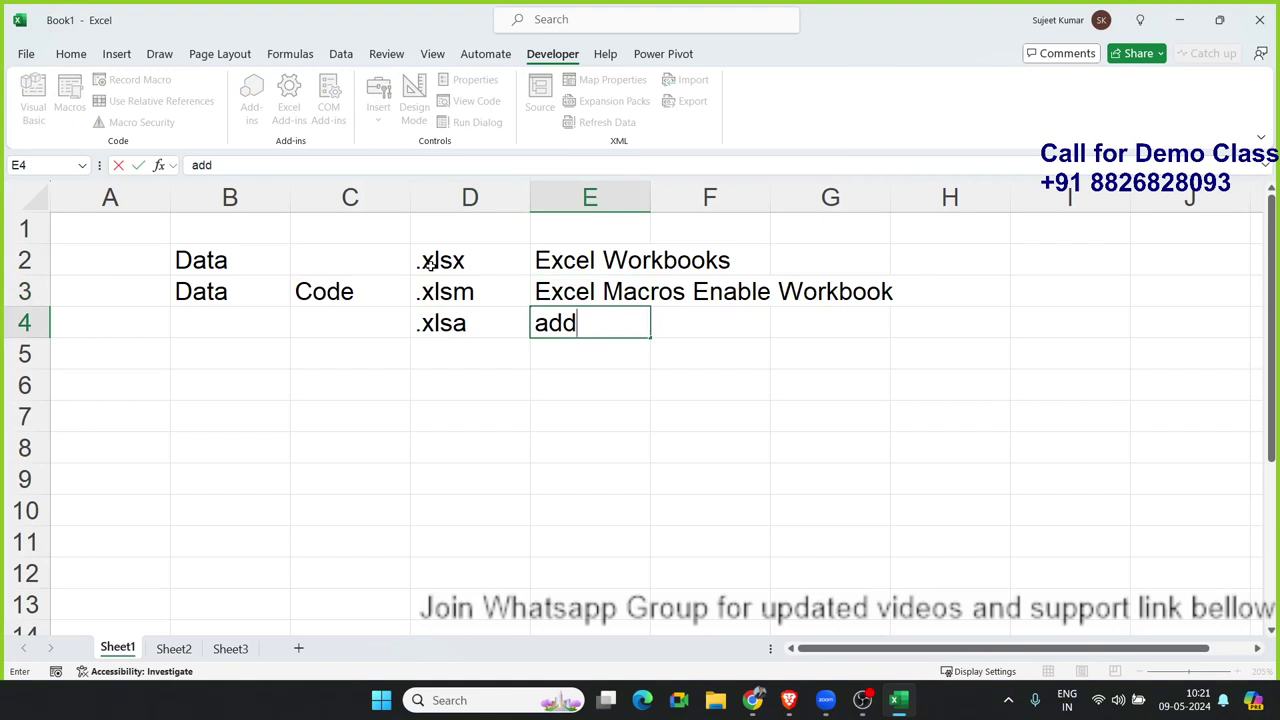
text(in)
text(se)
key(Return)
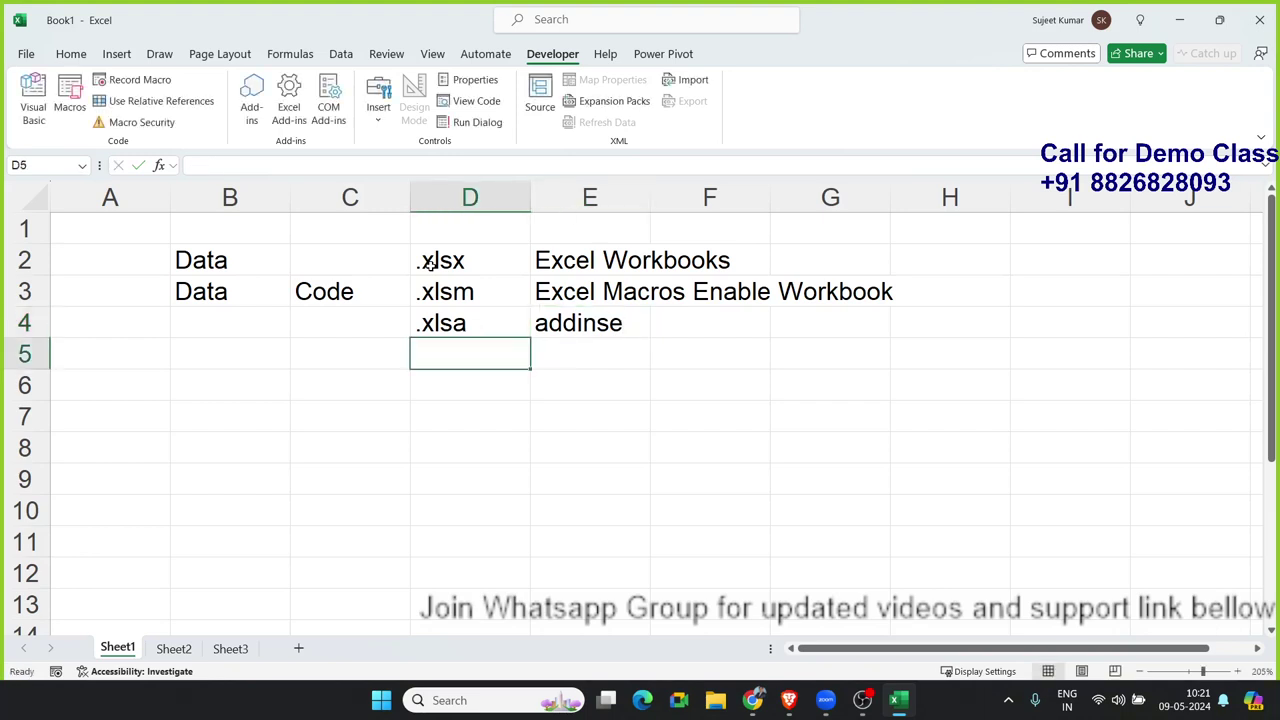
key(Up)
key(Left)
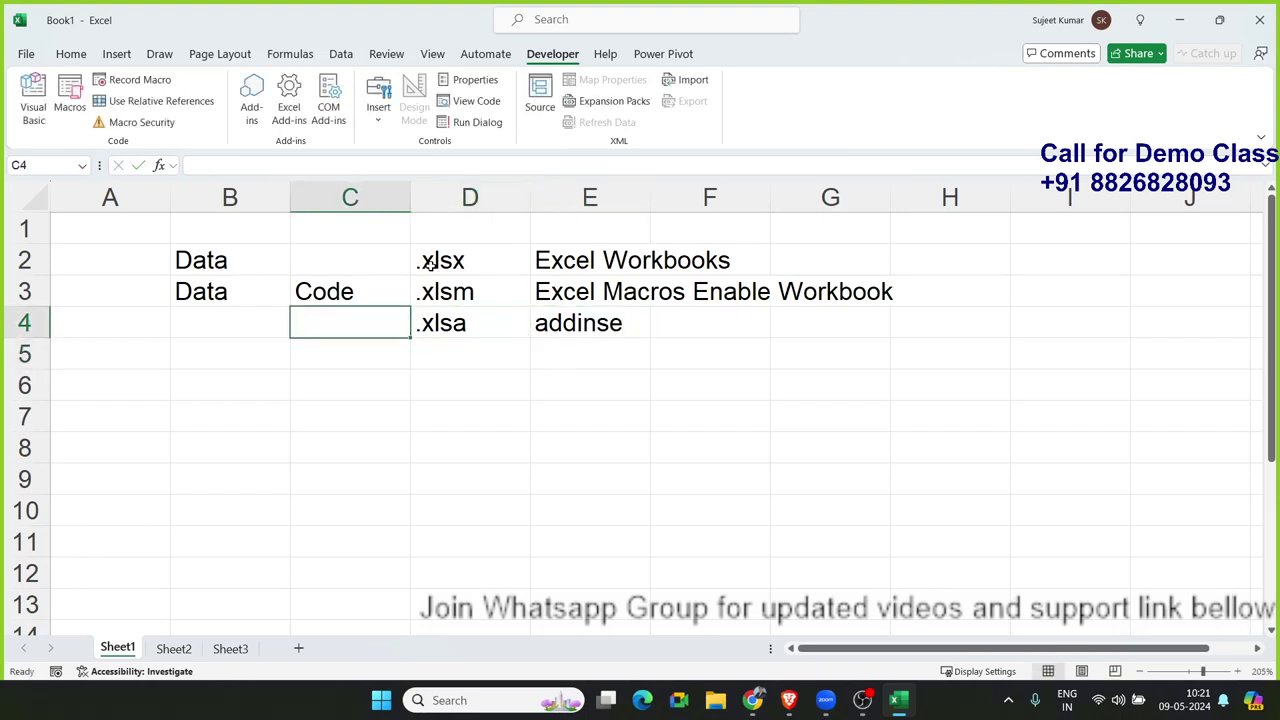
text(Code)
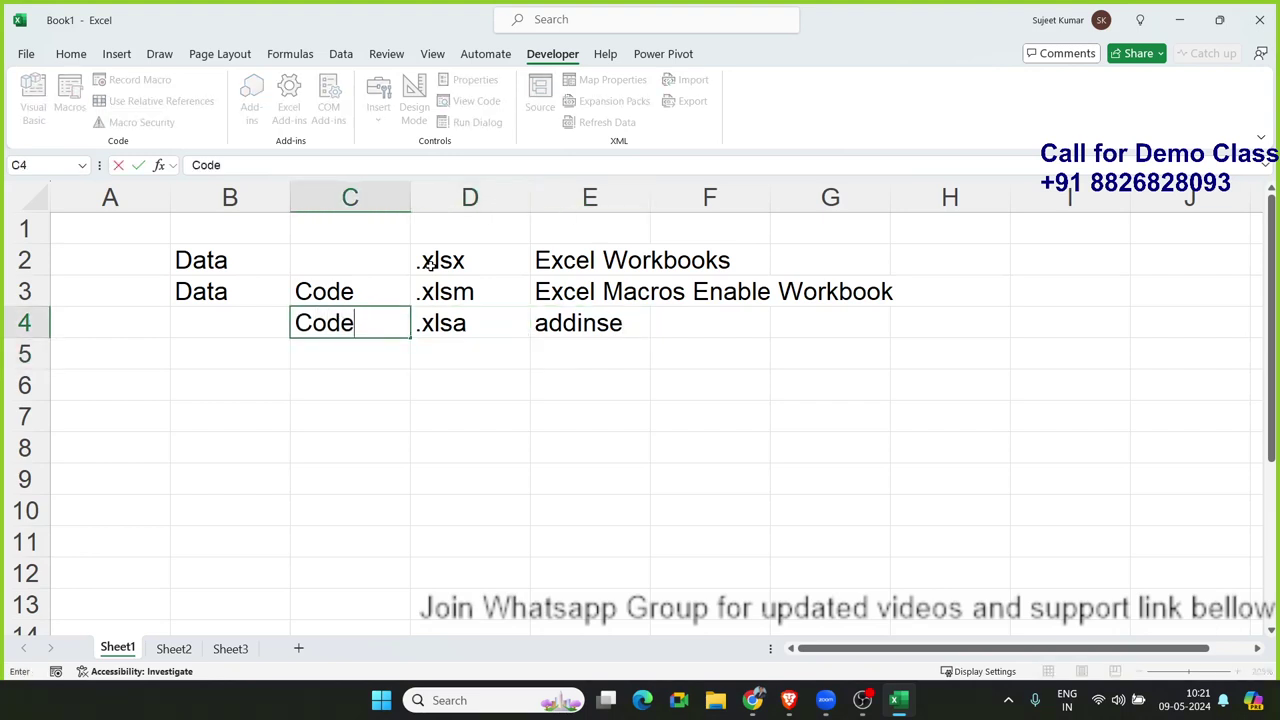
key(Tab)
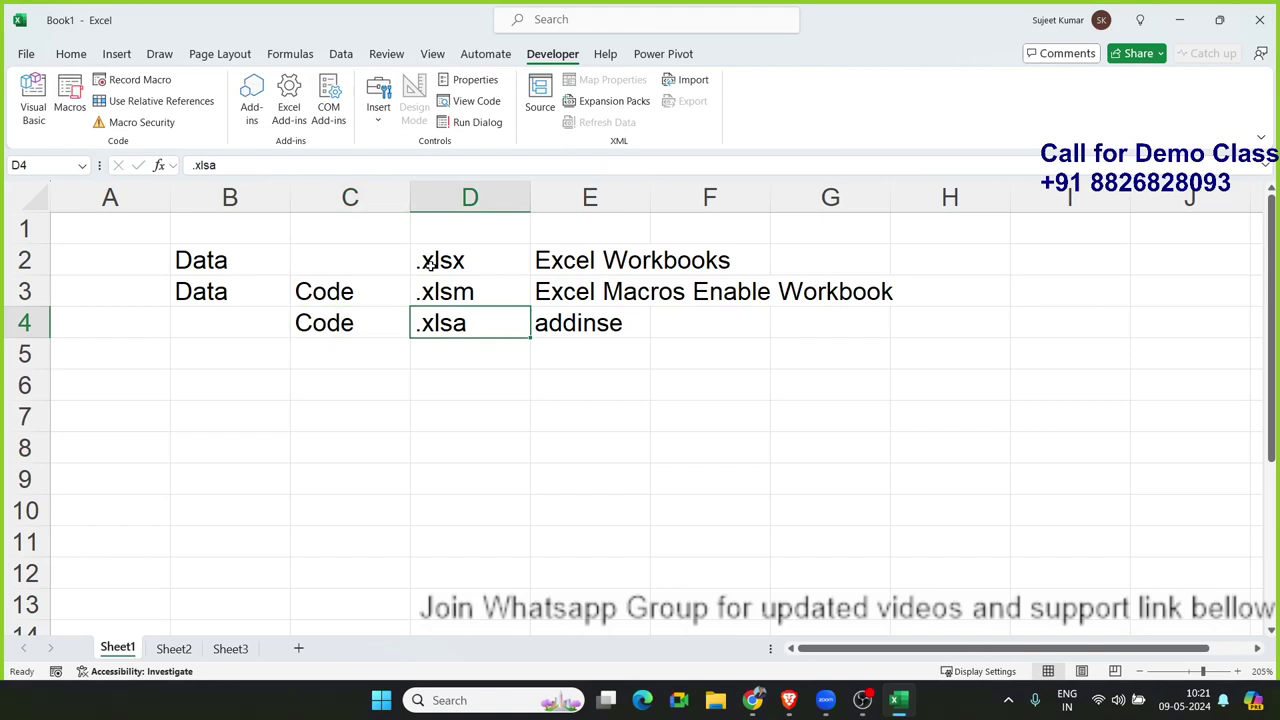
click(176, 130)
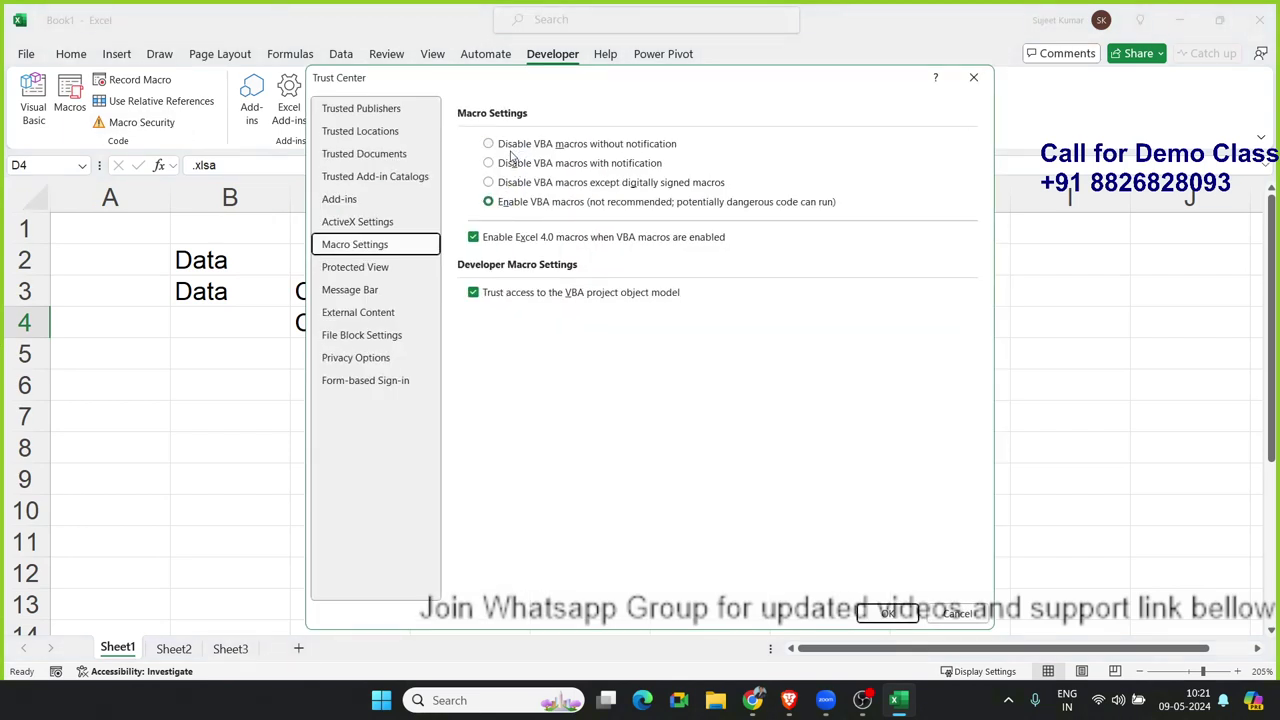
click(955, 613)
click(517, 411)
drag(660, 395, 94, 223)
click(257, 428)
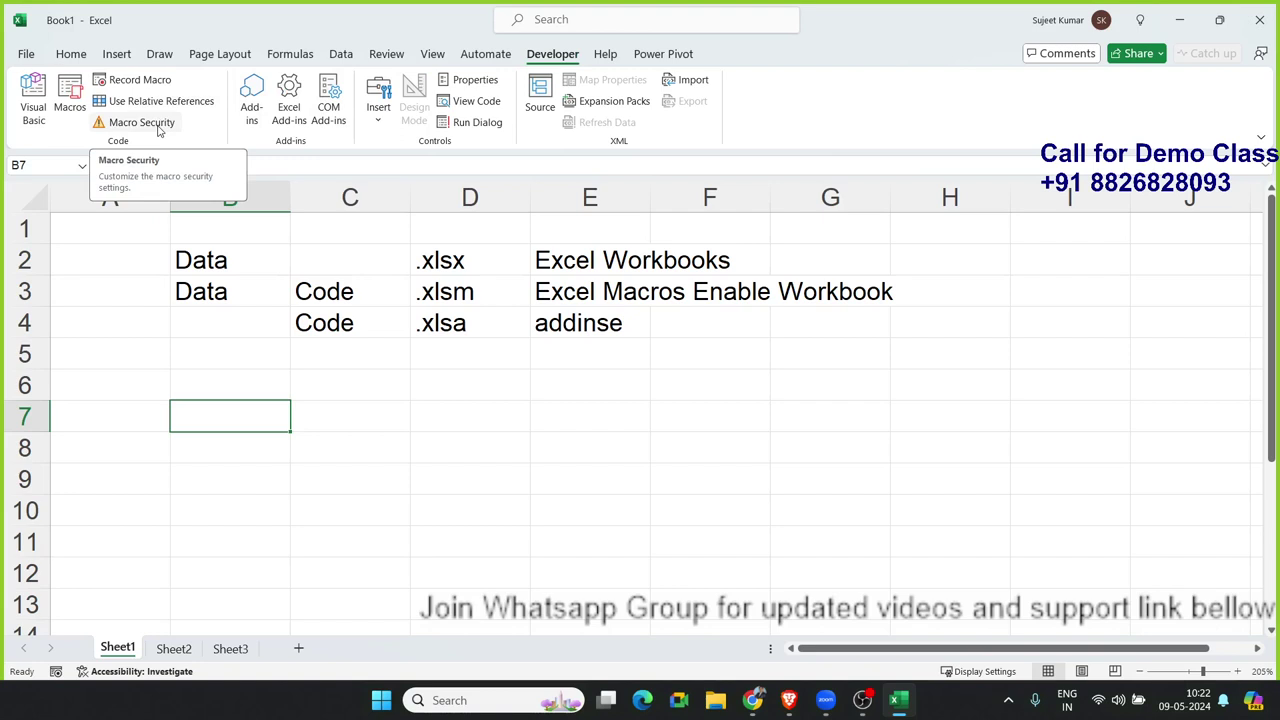
click(158, 130)
click(351, 412)
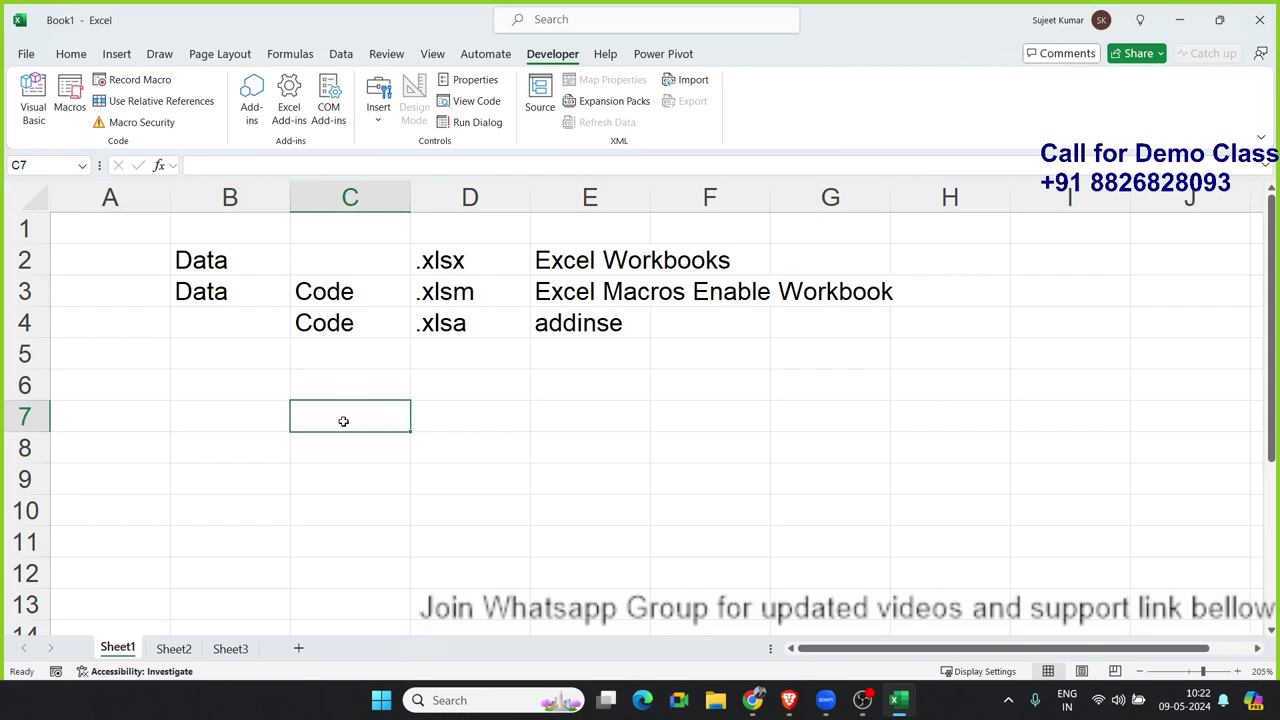
Start saving Book1 and keep the Excel Macro-Enabled Workbook (*.xlsm) file type
key(ctrl+s)
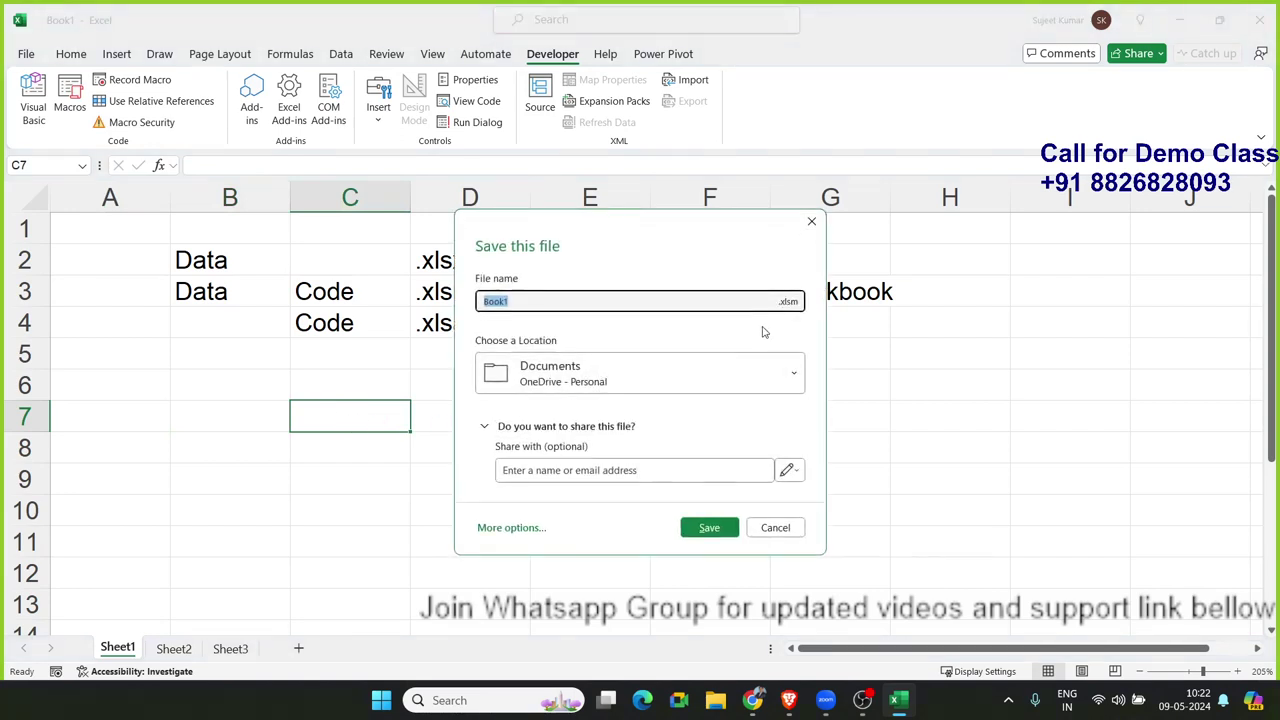
click(789, 305)
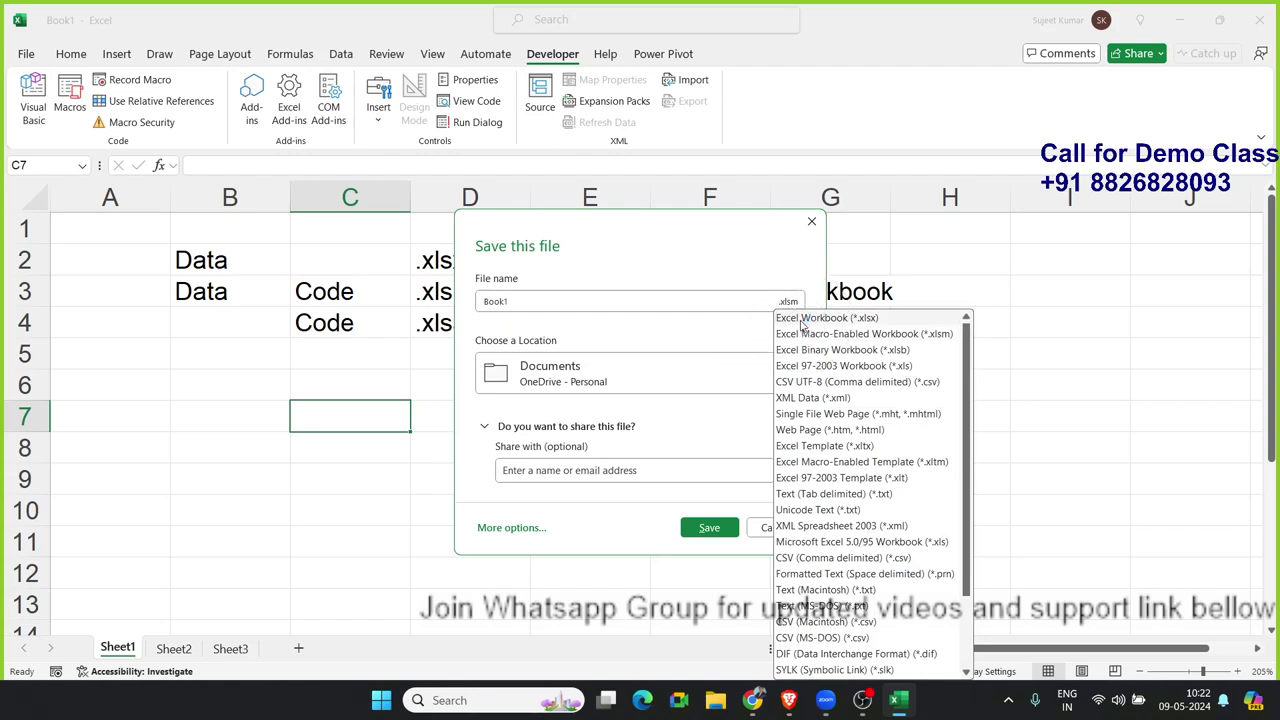
click(803, 320)
click(800, 322)
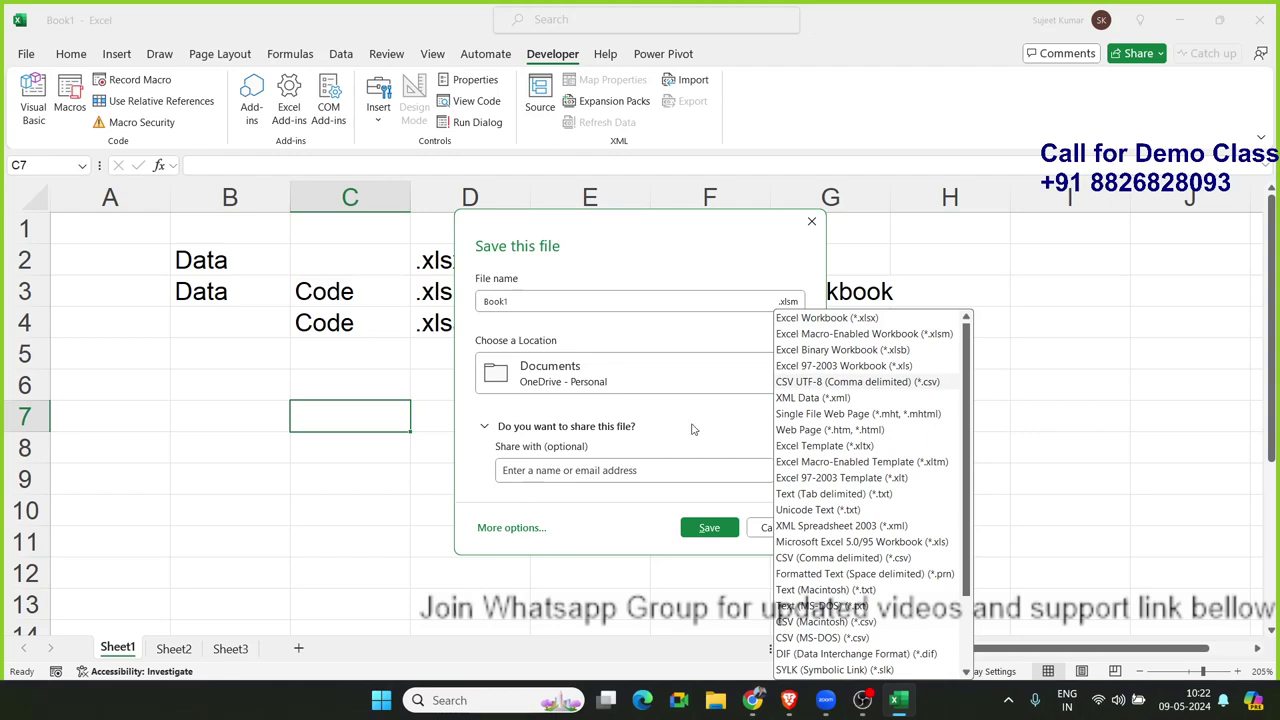
click(841, 336)
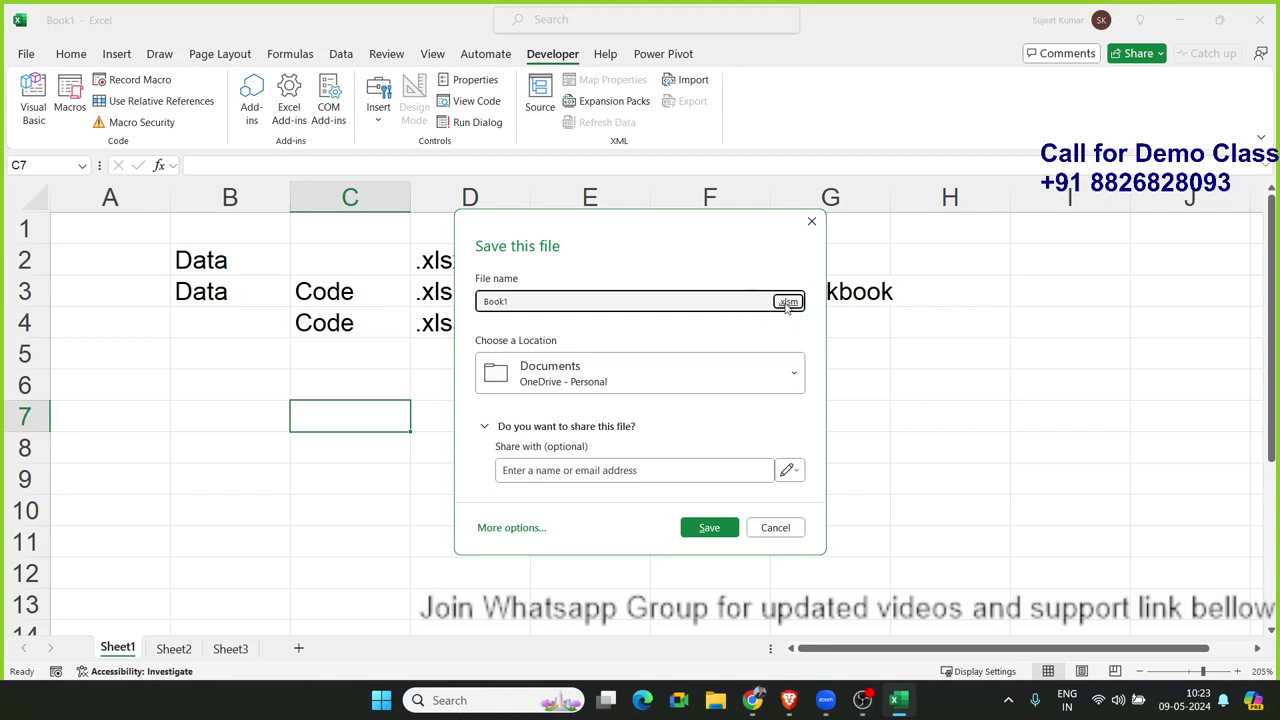
click(787, 303)
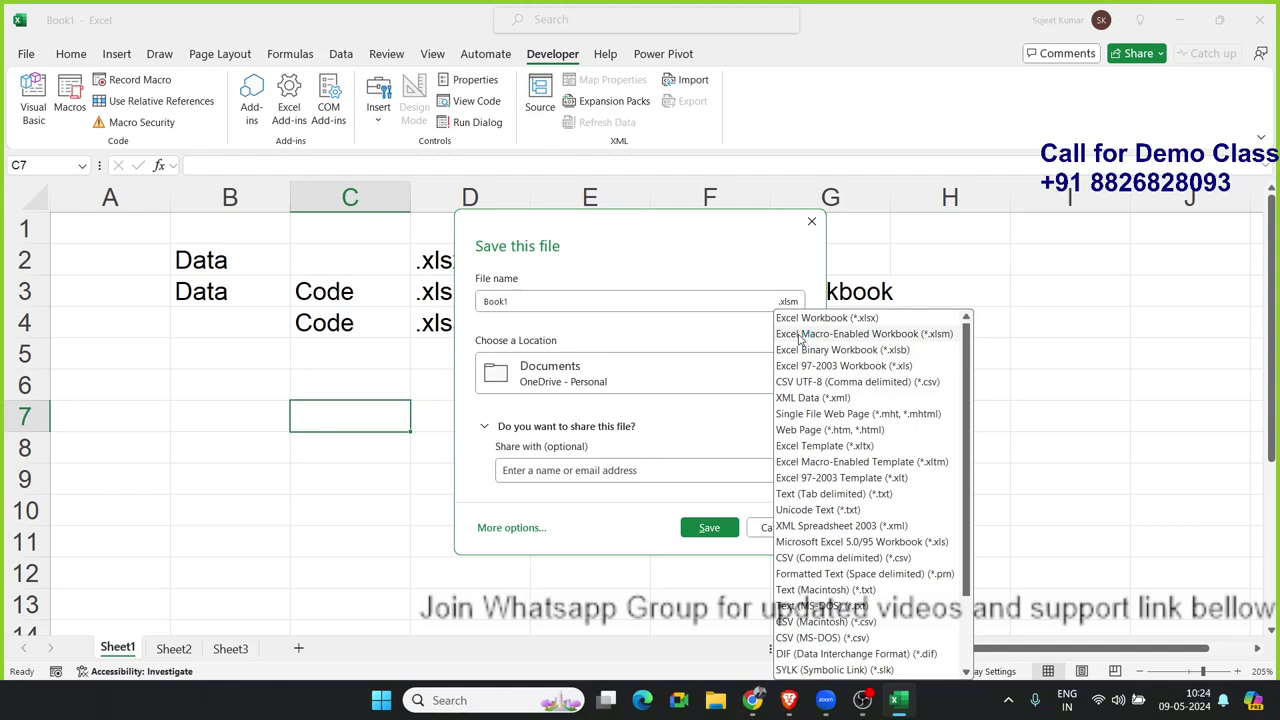
click(800, 340)
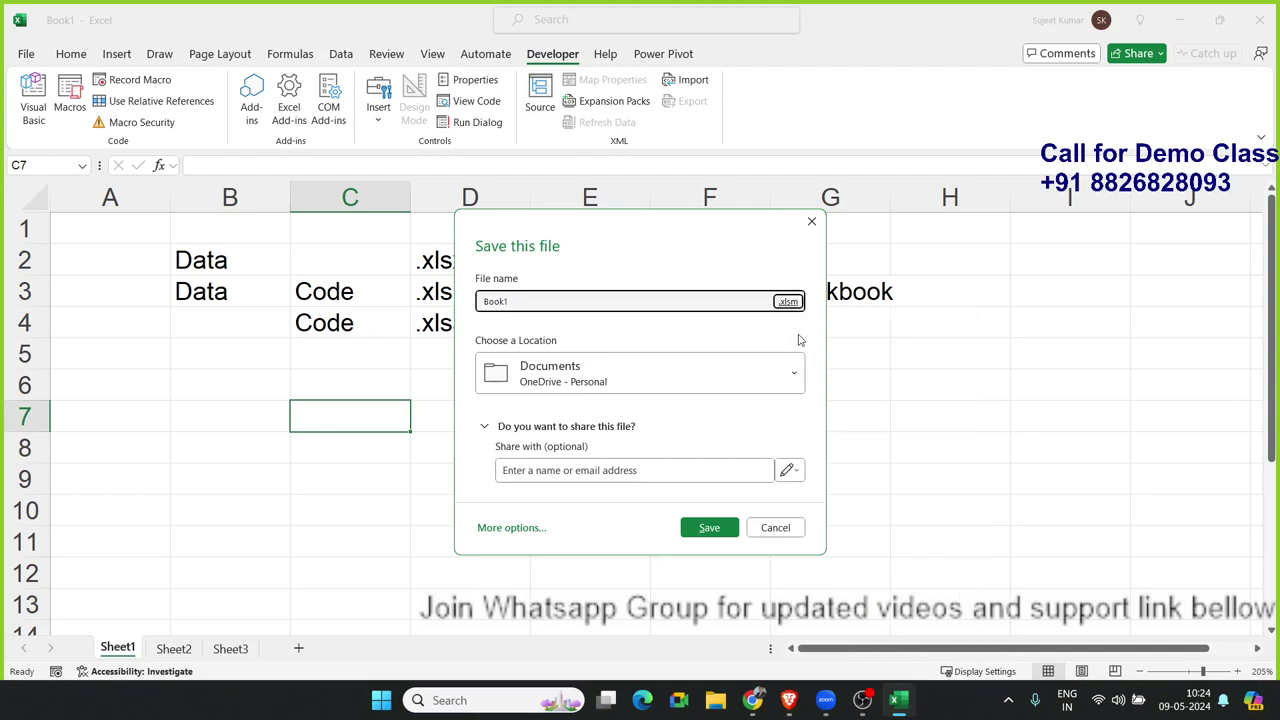
Cancel the save prompt without saving and select cells around B5 to E8
key(Escape)
click(514, 434)
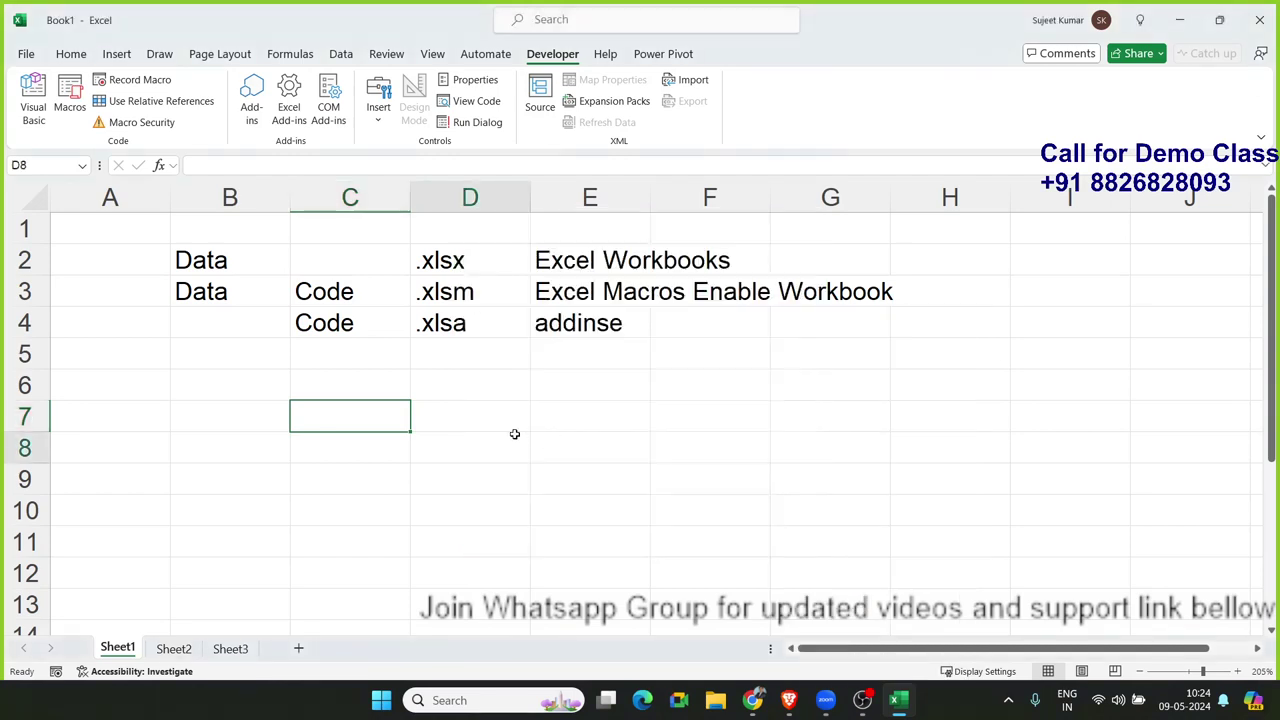
click(514, 409)
click(606, 403)
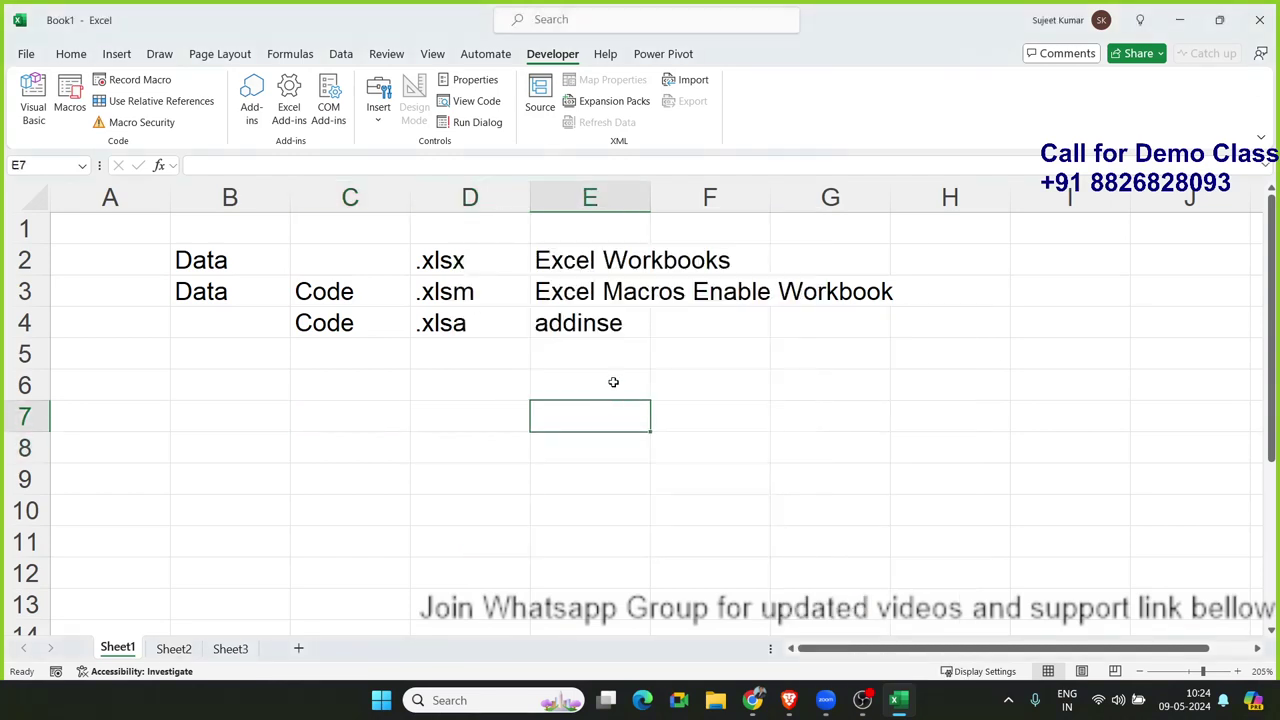
click(614, 380)
click(604, 365)
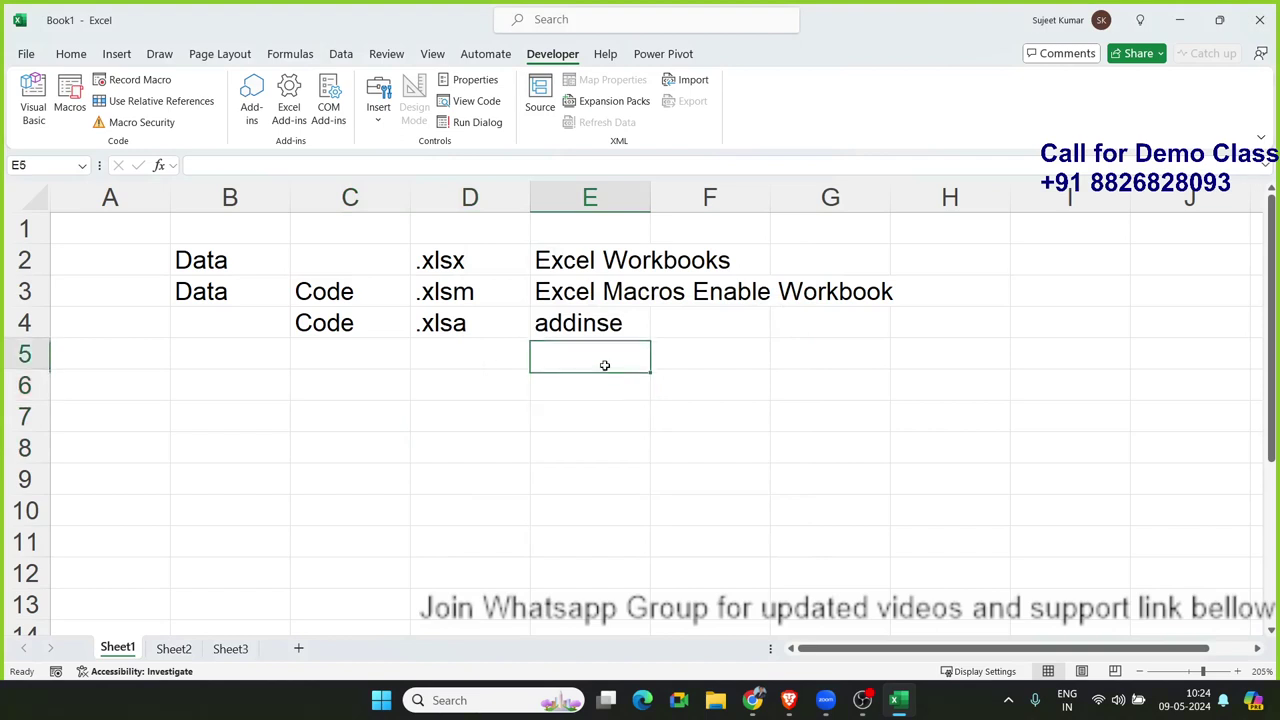
click(217, 356)
click(377, 352)
click(500, 366)
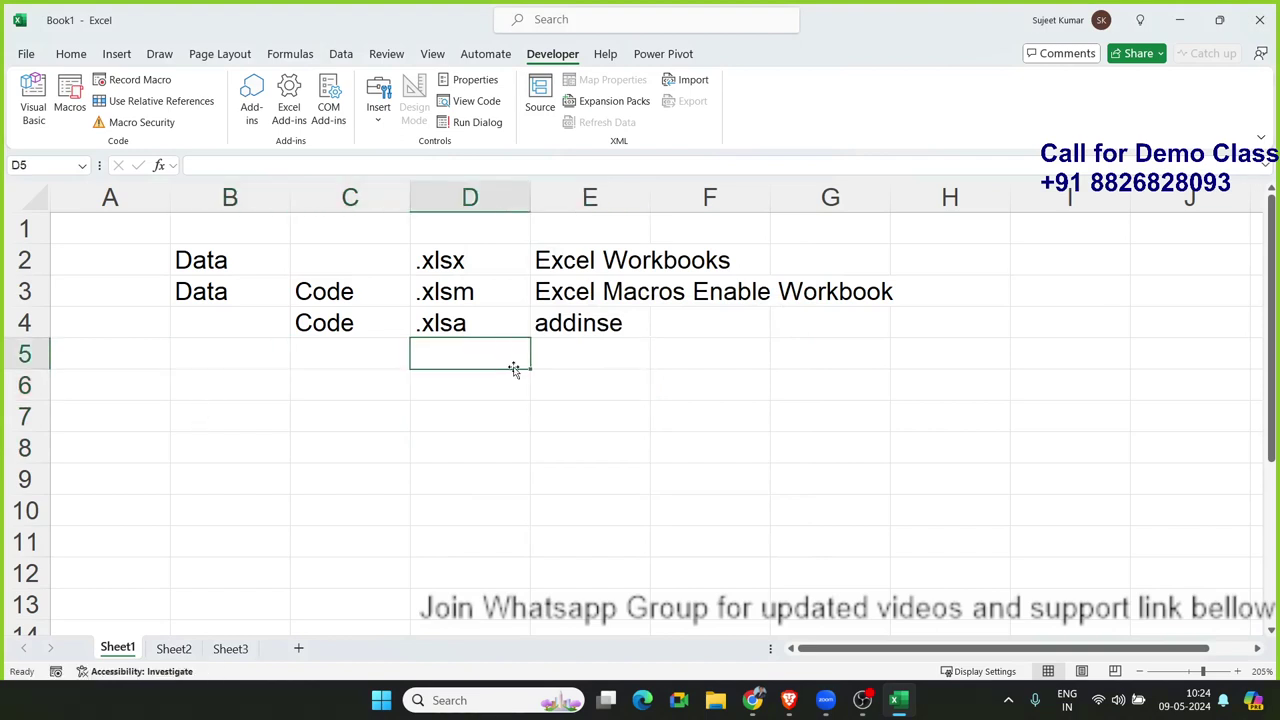
Select a few more cells, including E3, then switch to the empty Sheet2
click(575, 364)
click(480, 396)
click(303, 396)
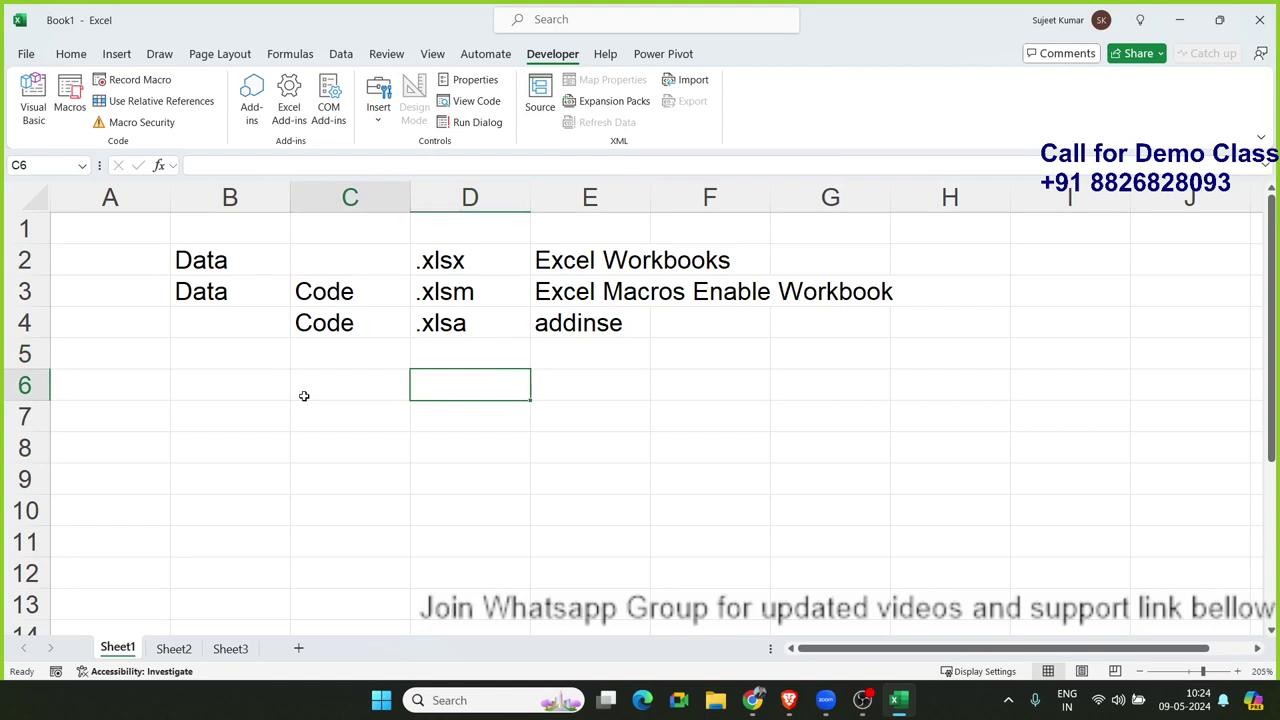
click(259, 364)
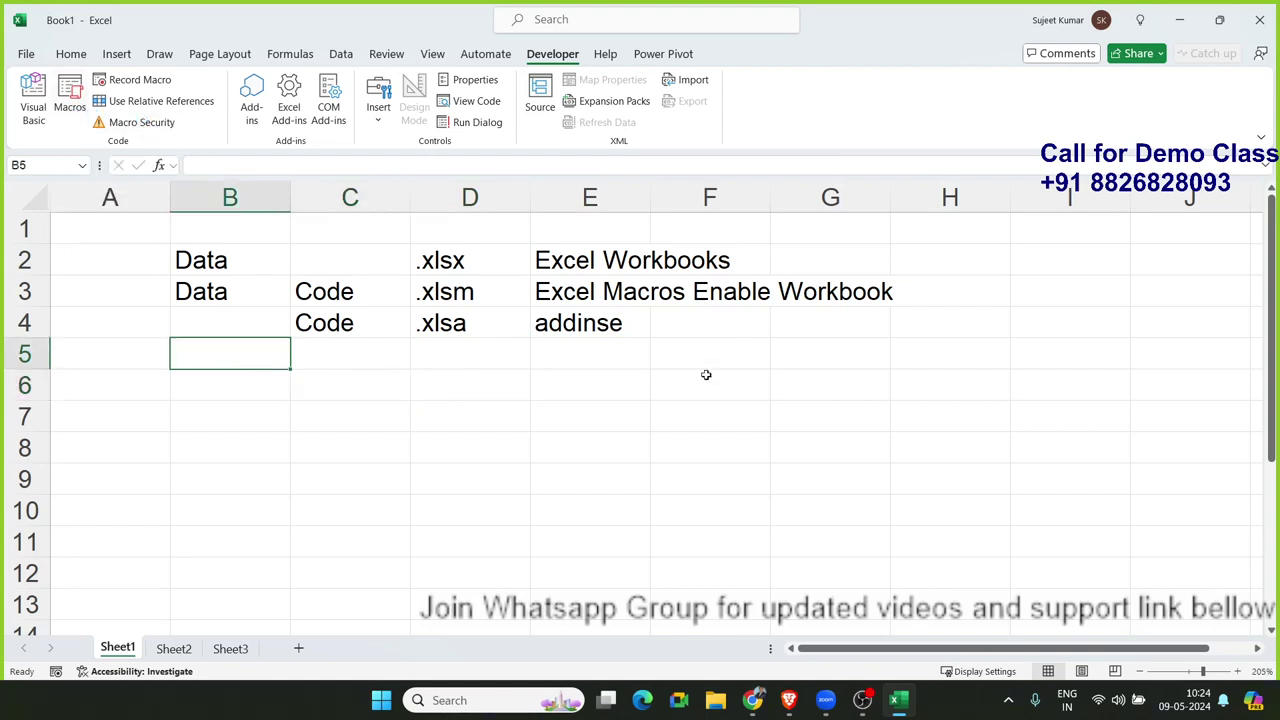
click(586, 290)
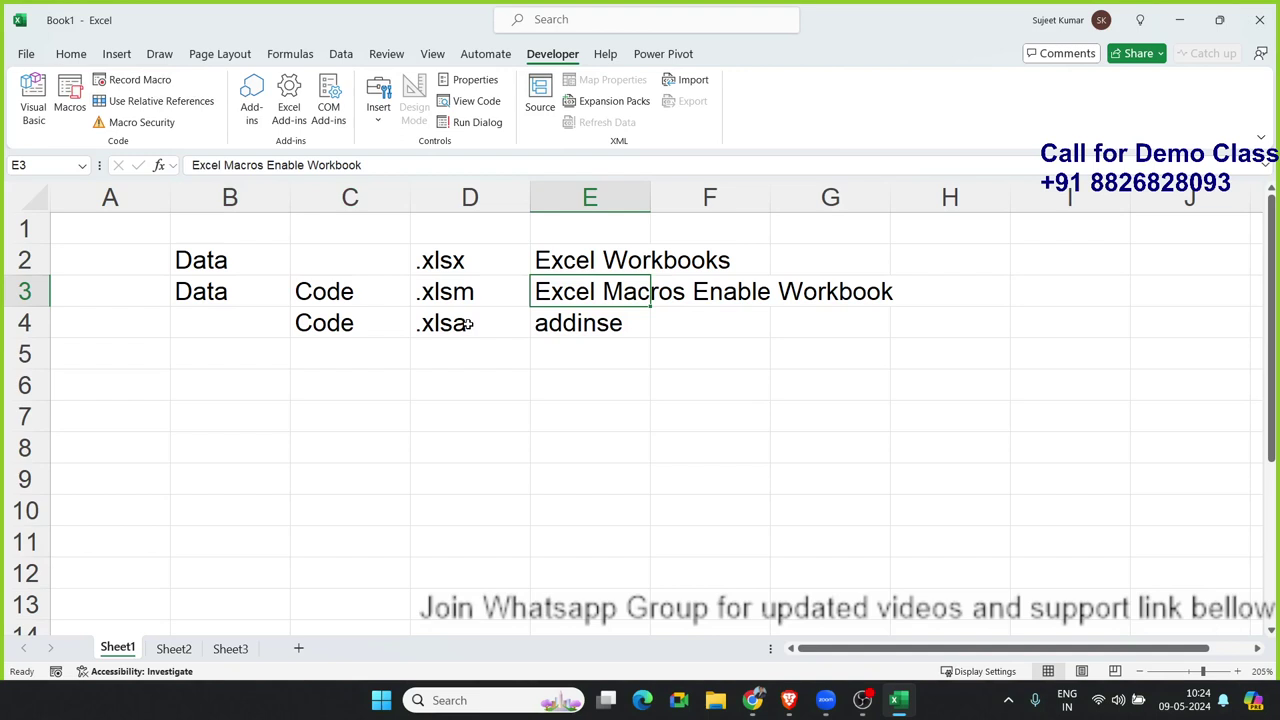
click(686, 417)
click(286, 448)
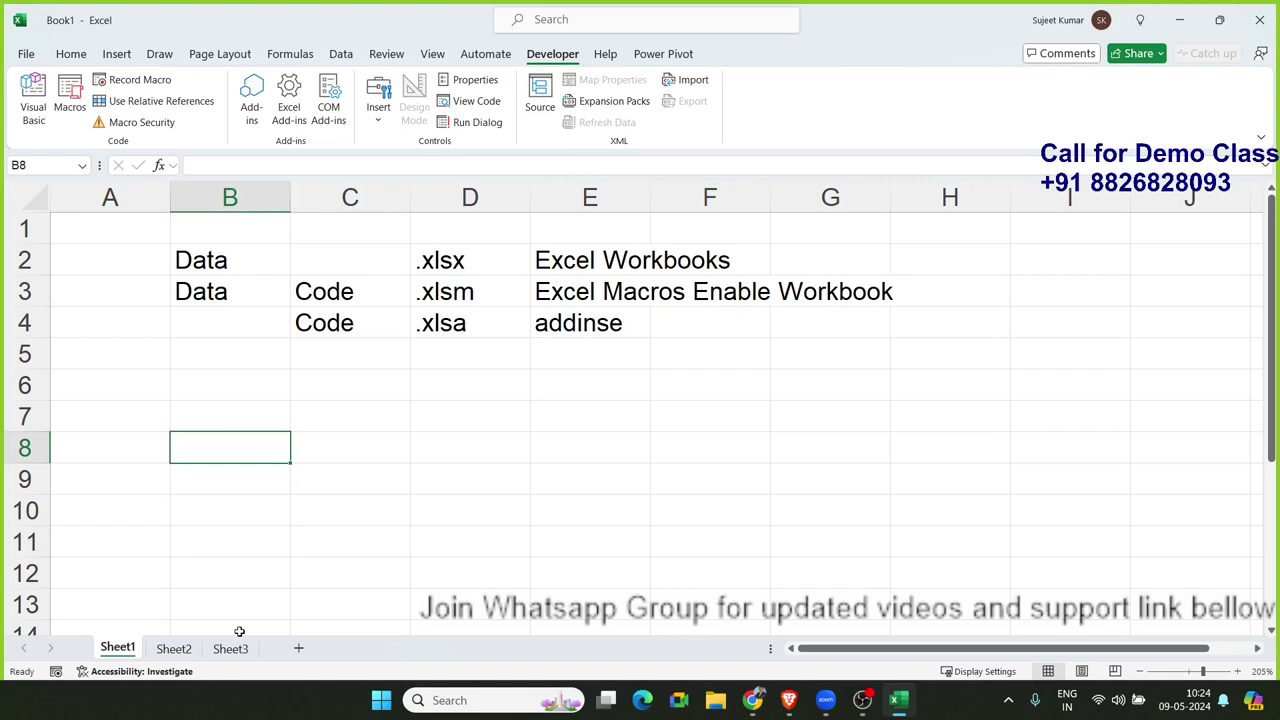
click(185, 650)
click(305, 355)
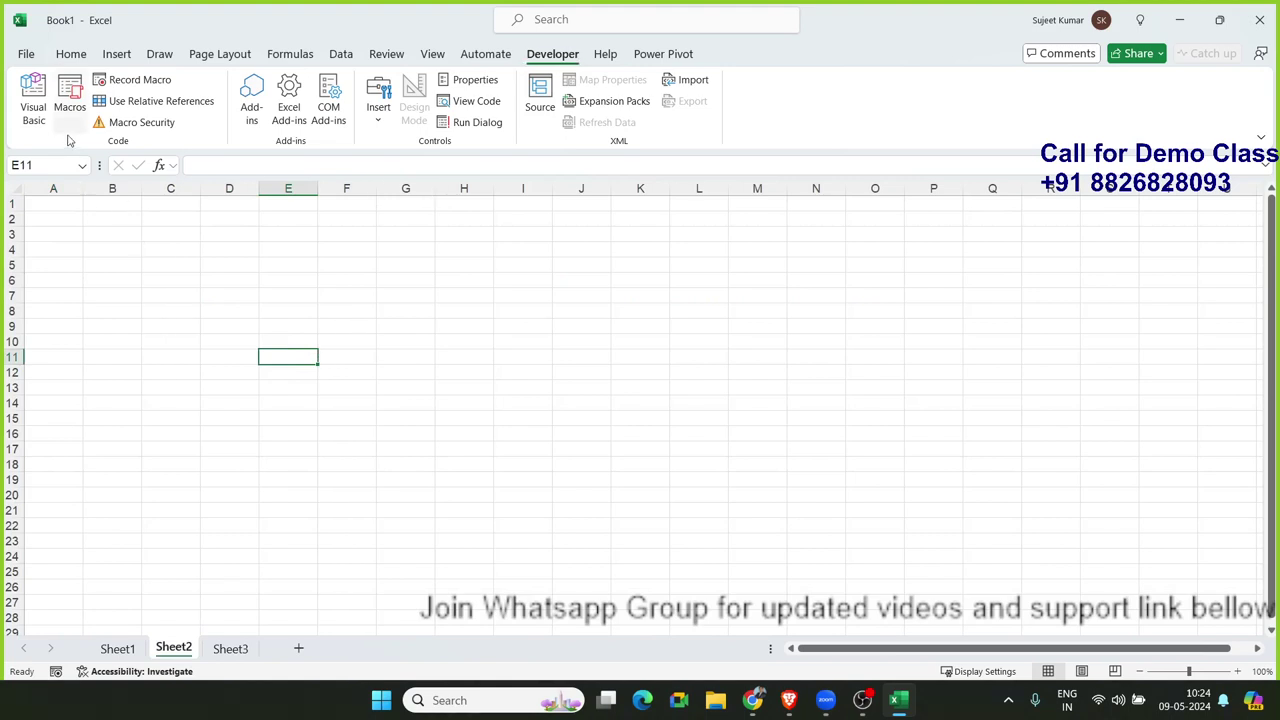
click(42, 112)
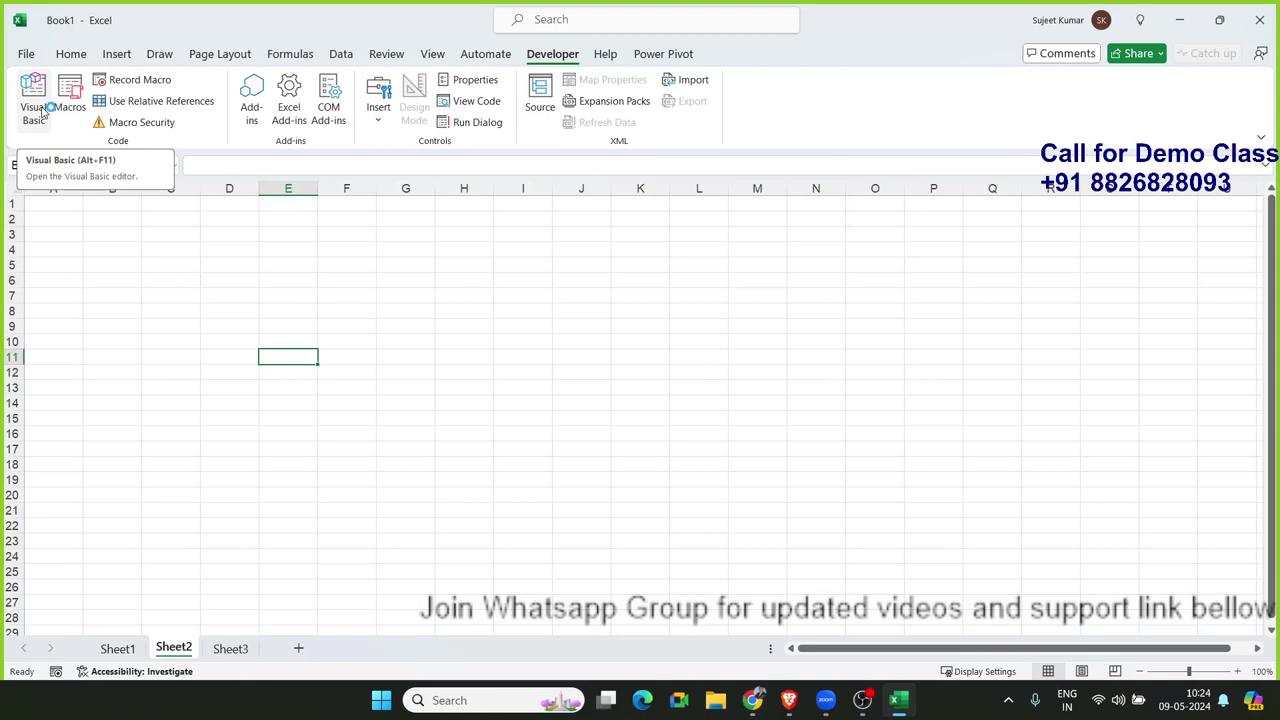
click(42, 112)
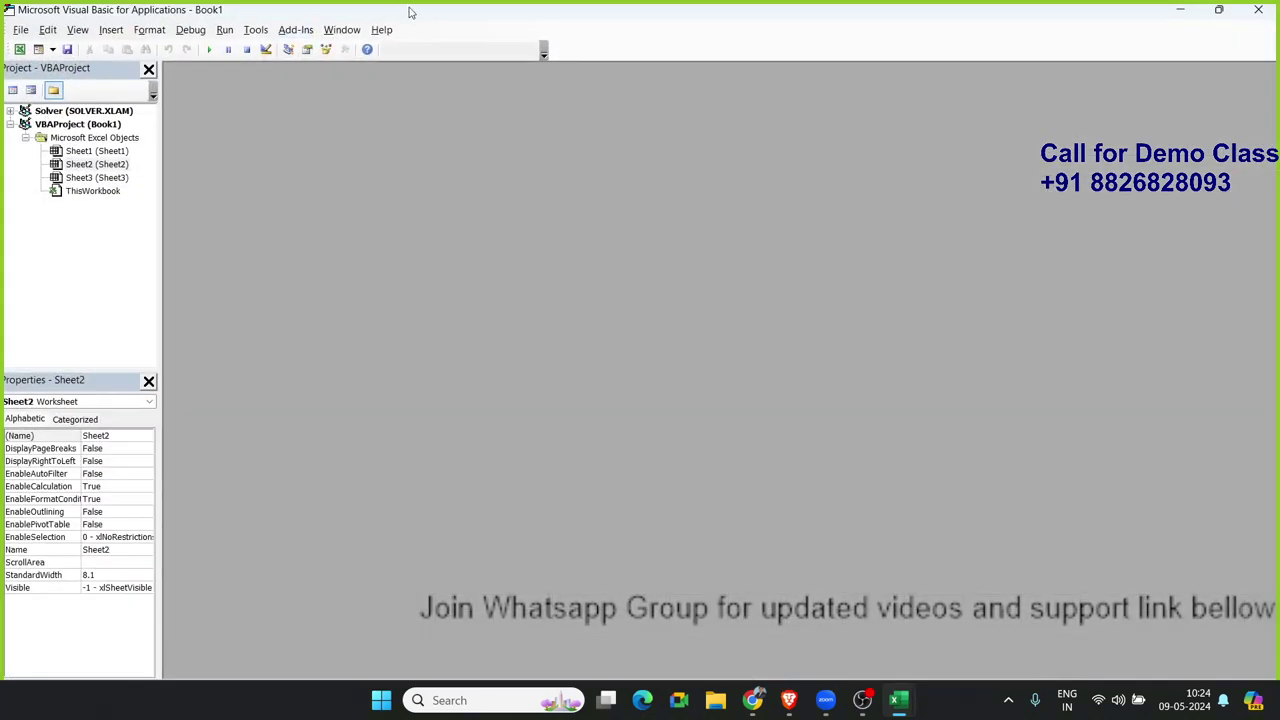
drag(414, 12, 450, 55)
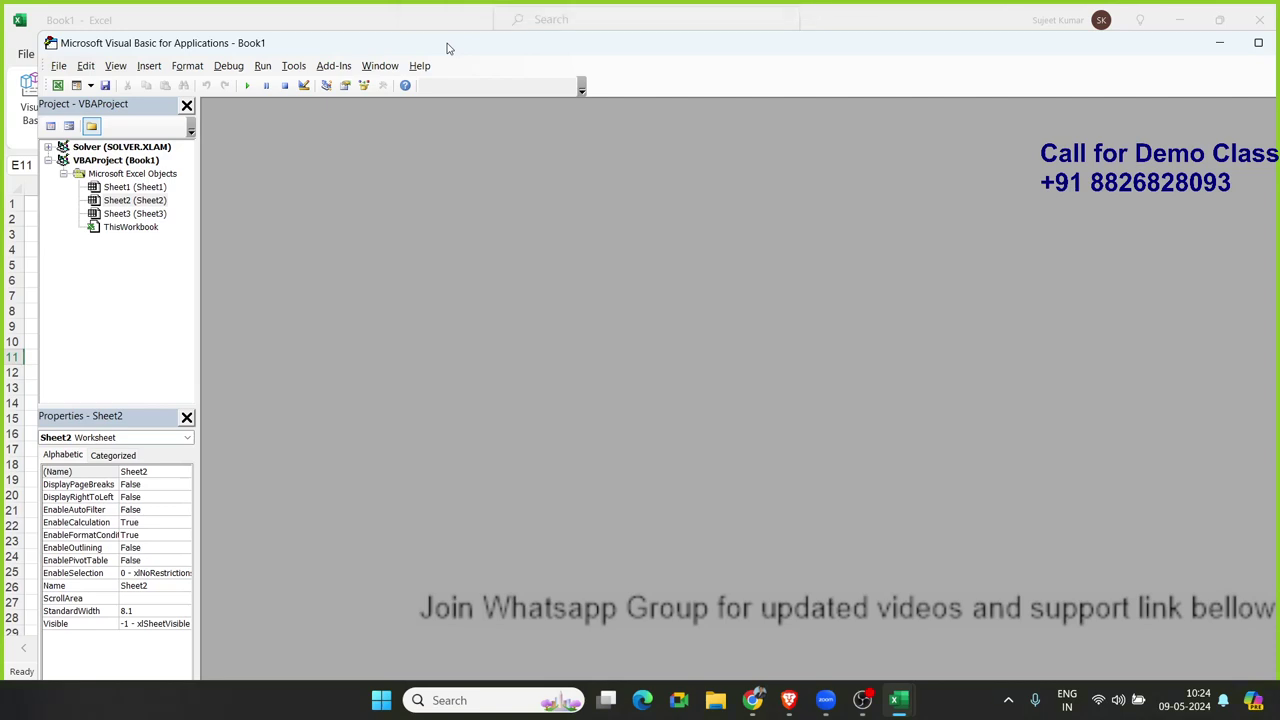
double_click(448, 45)
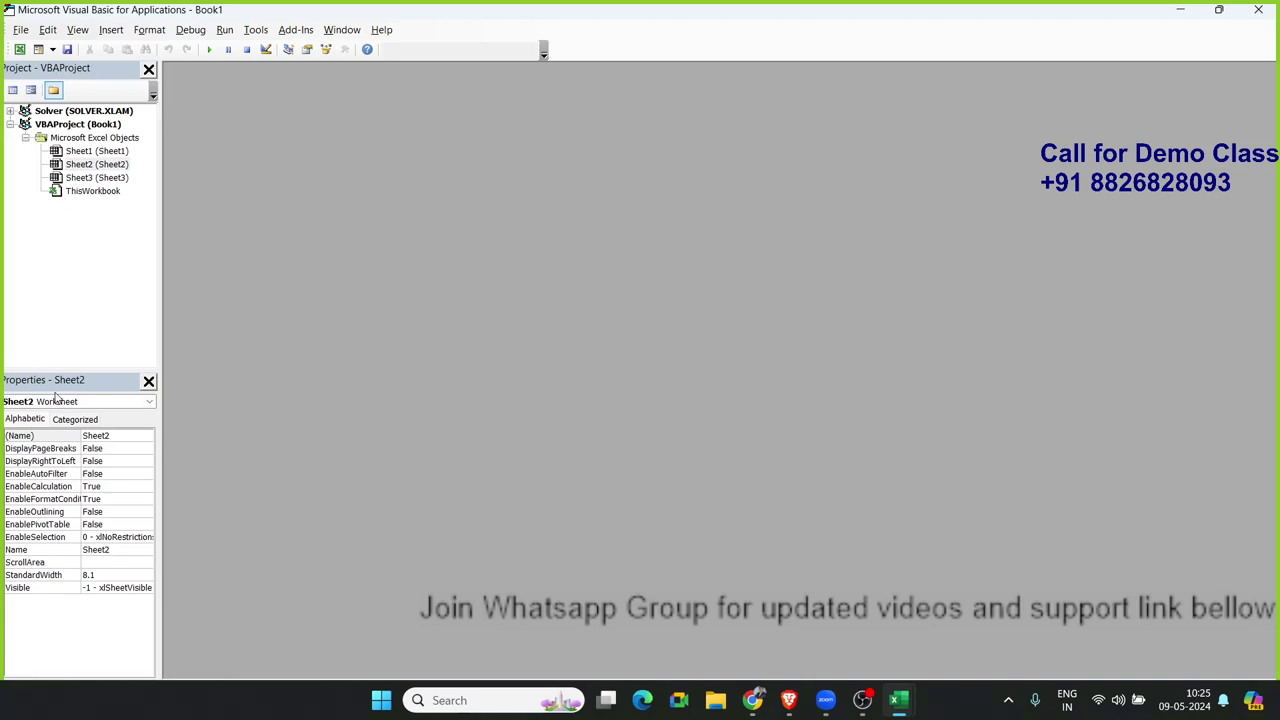
click(45, 168)
mouse_move(899, 700)
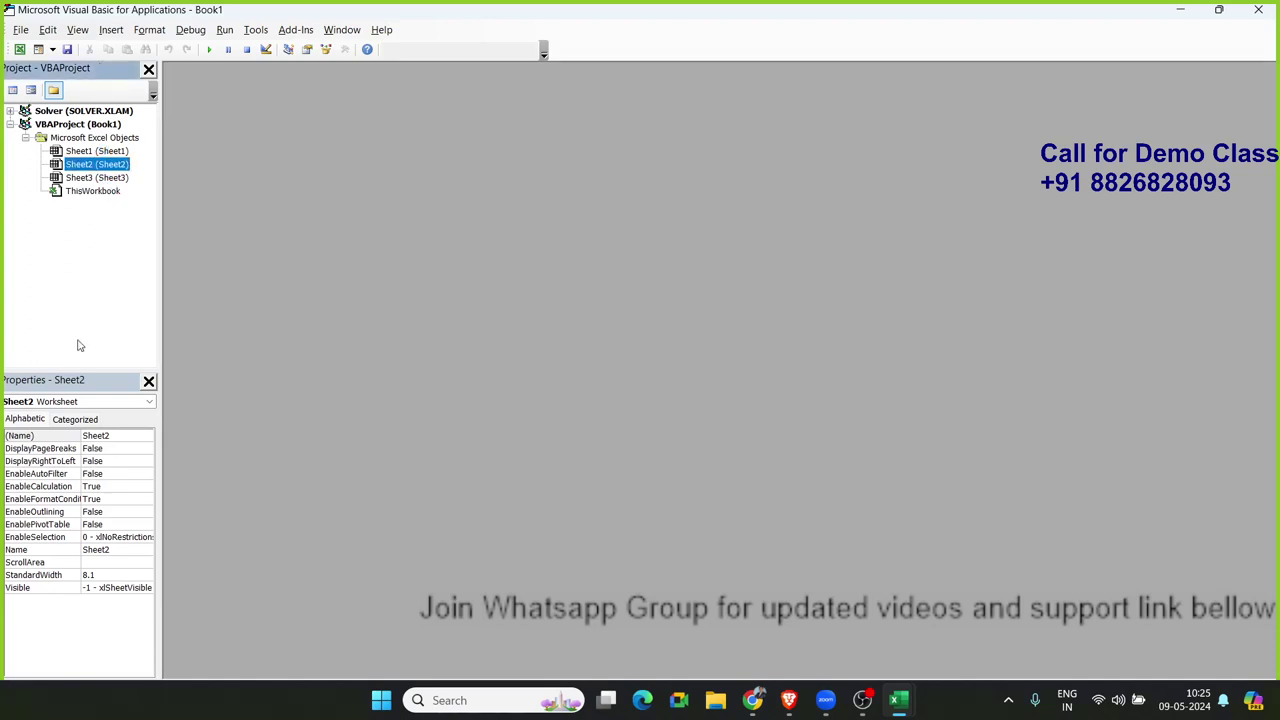
Open Sheet1 (Sheet1) from the Project Explorer to get its blank code window
click(79, 31)
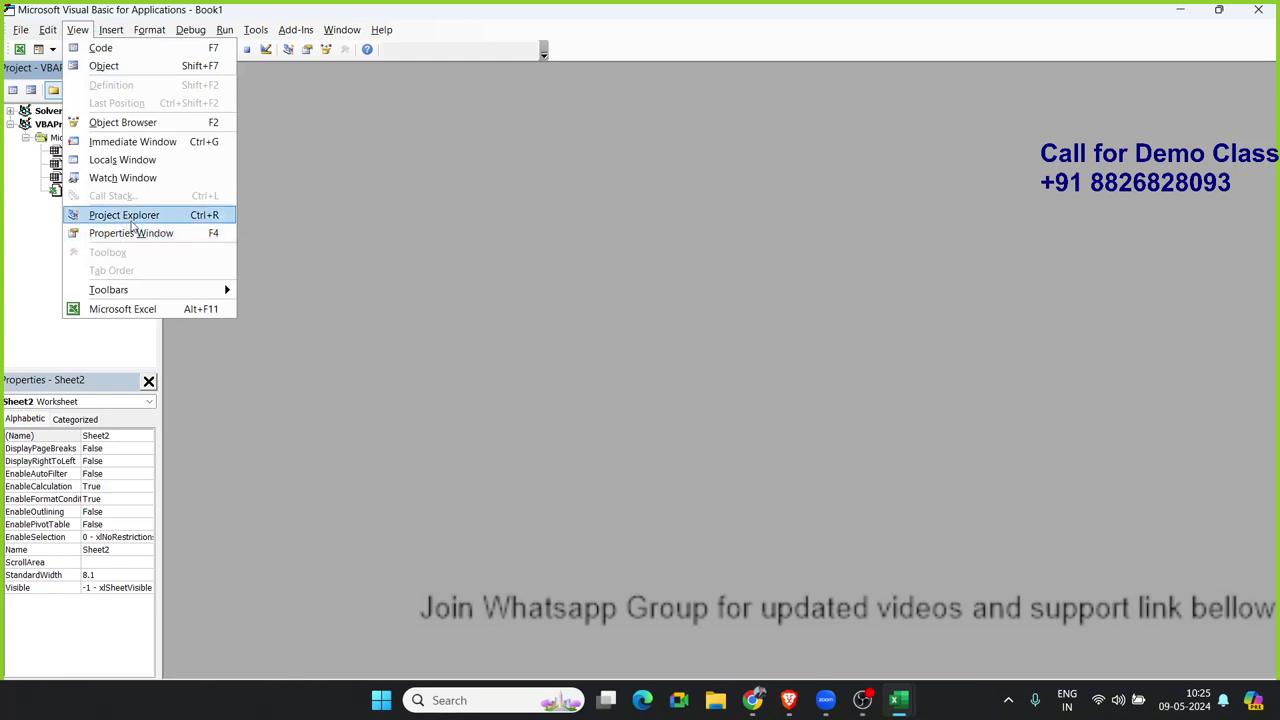
click(322, 140)
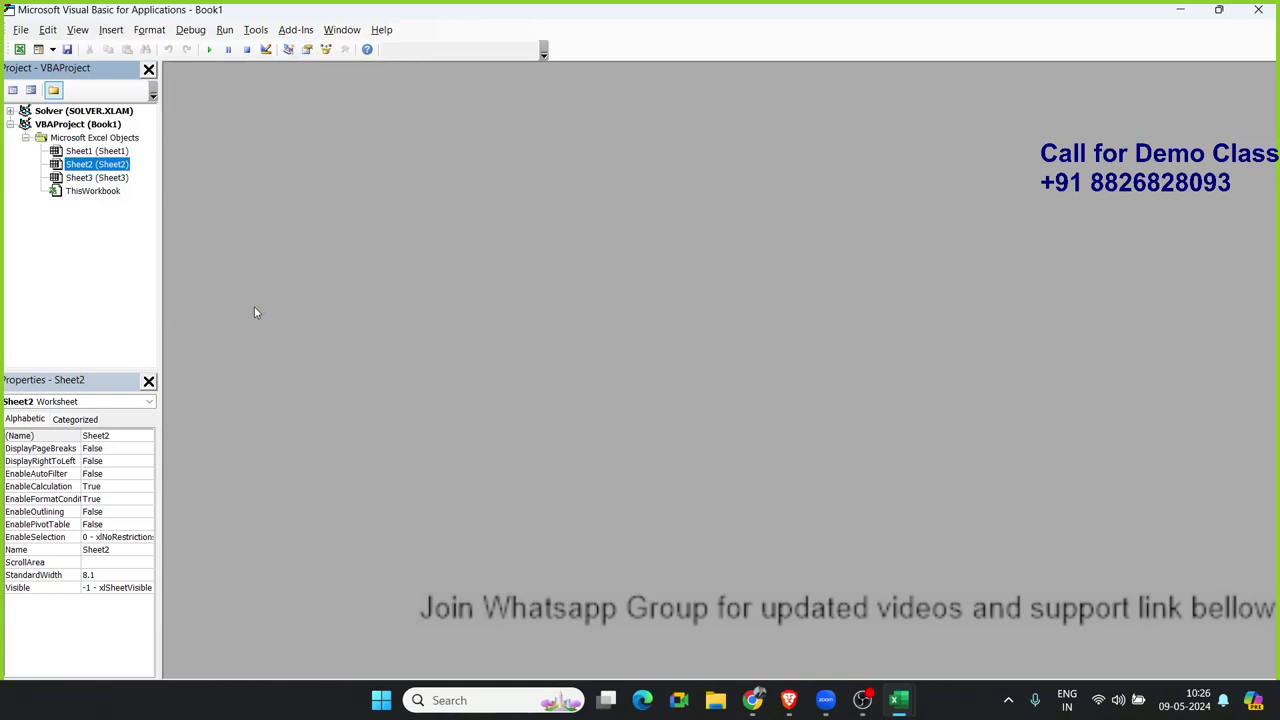
click(90, 151)
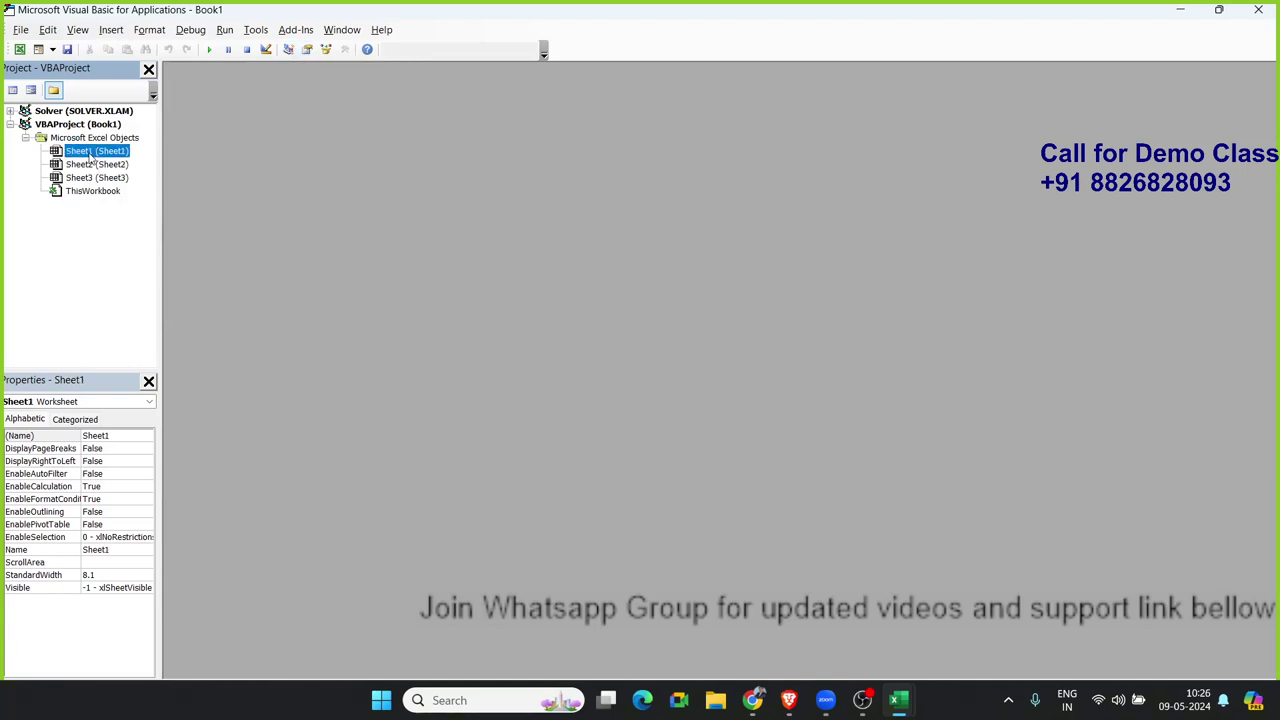
double_click(90, 151)
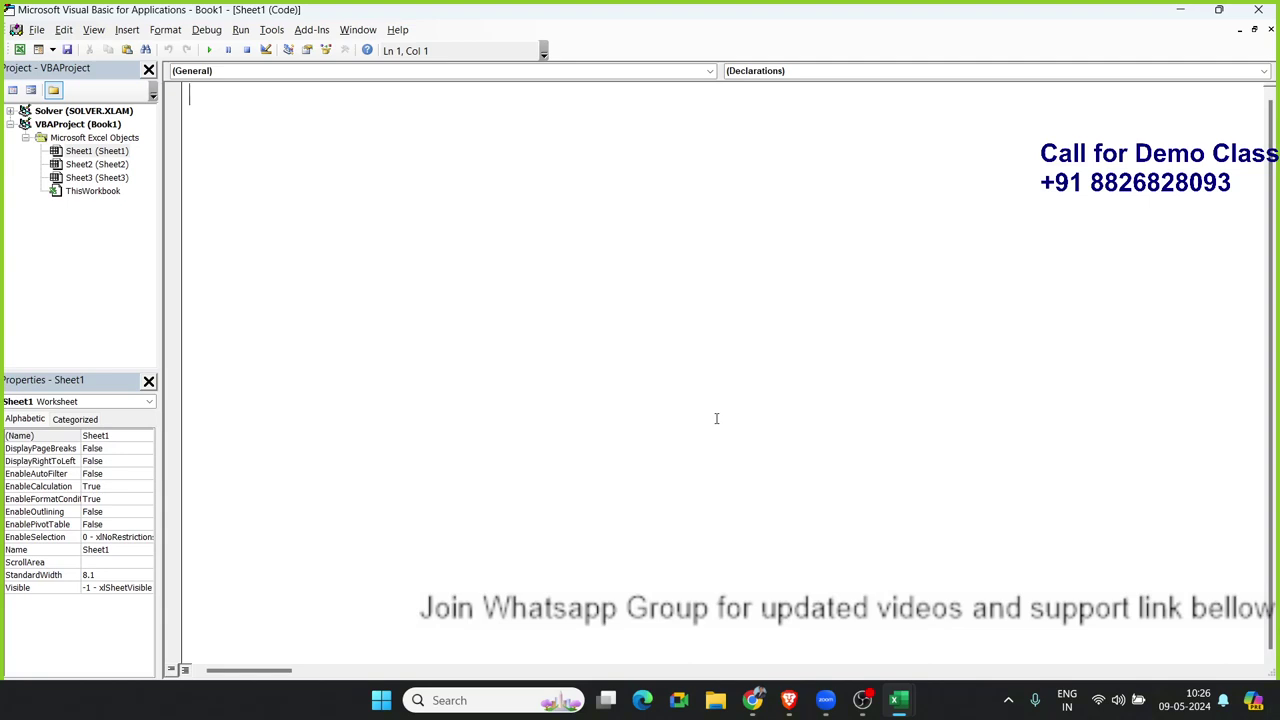
Start a Sub rr() procedure in Sheet1's code window
click(92, 152)
text(su)
text(b )
text(rr)
text(r)
key(BackSpace)
text(()
text())
key(Return)
key(Return)
key(Tab)
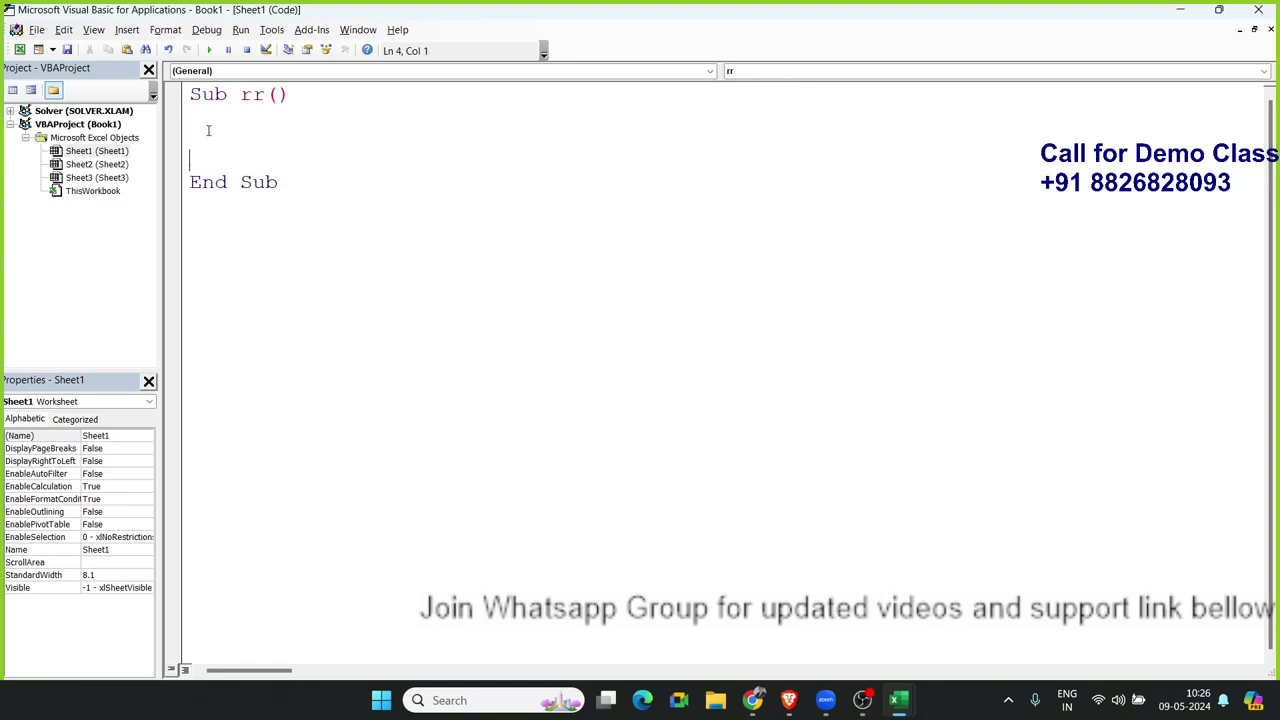
key(BackSpace)
Add MsgBox "IPT Excel School" inside rr and return to Excel with Alt+F11
text(msgbo)
text(x "Hi)
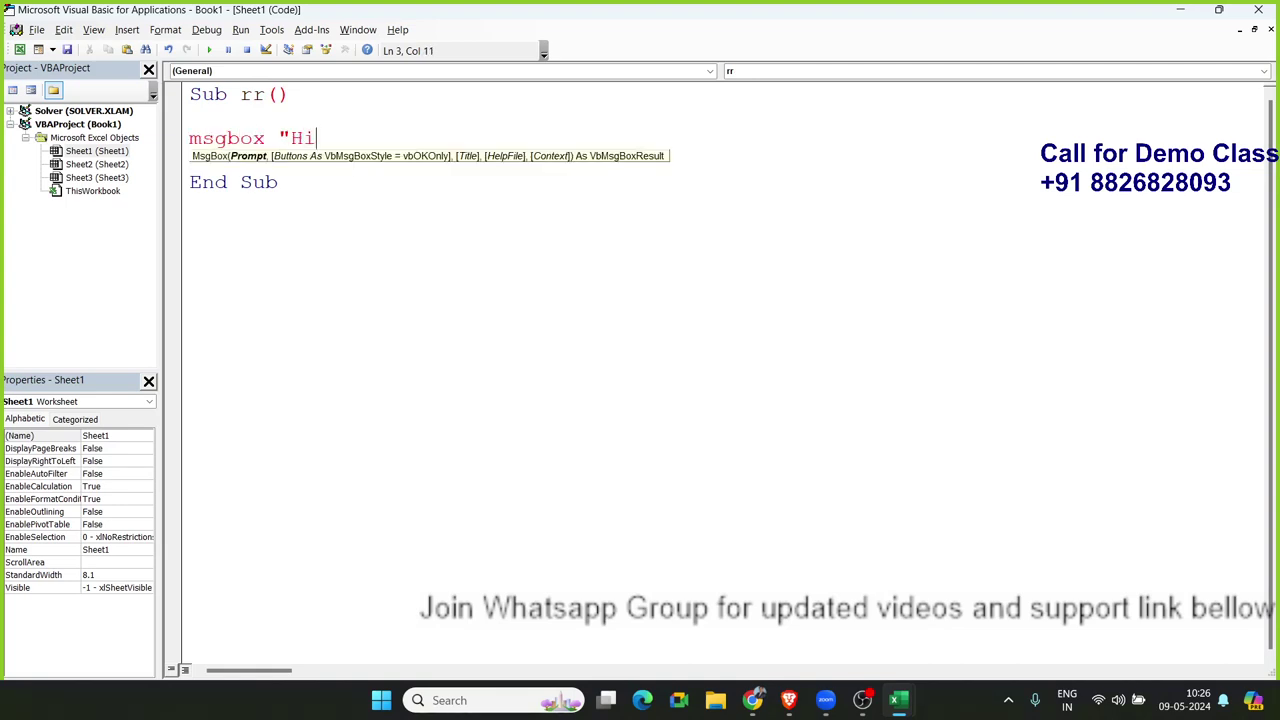
key(BackSpace)
key(BackSpace)
text(IP)
text(T Excel )
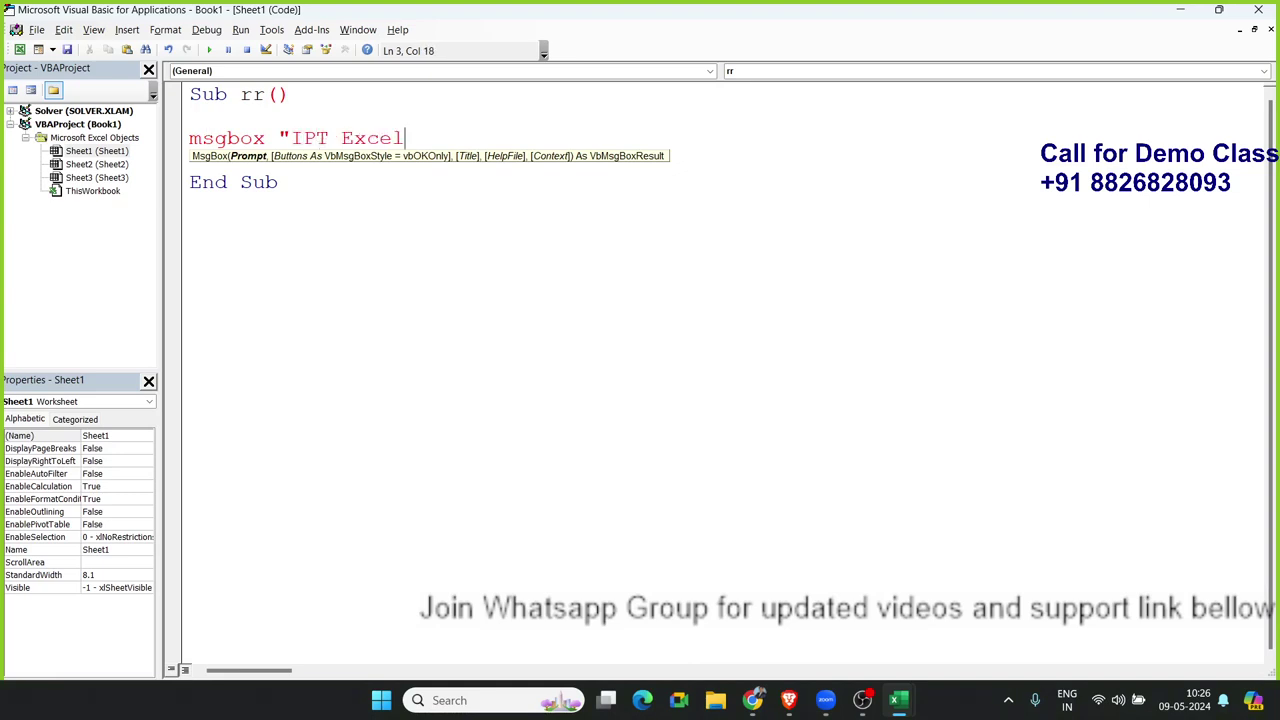
text(Sch)
text(ool")
key(Return)
key(alt+F11)
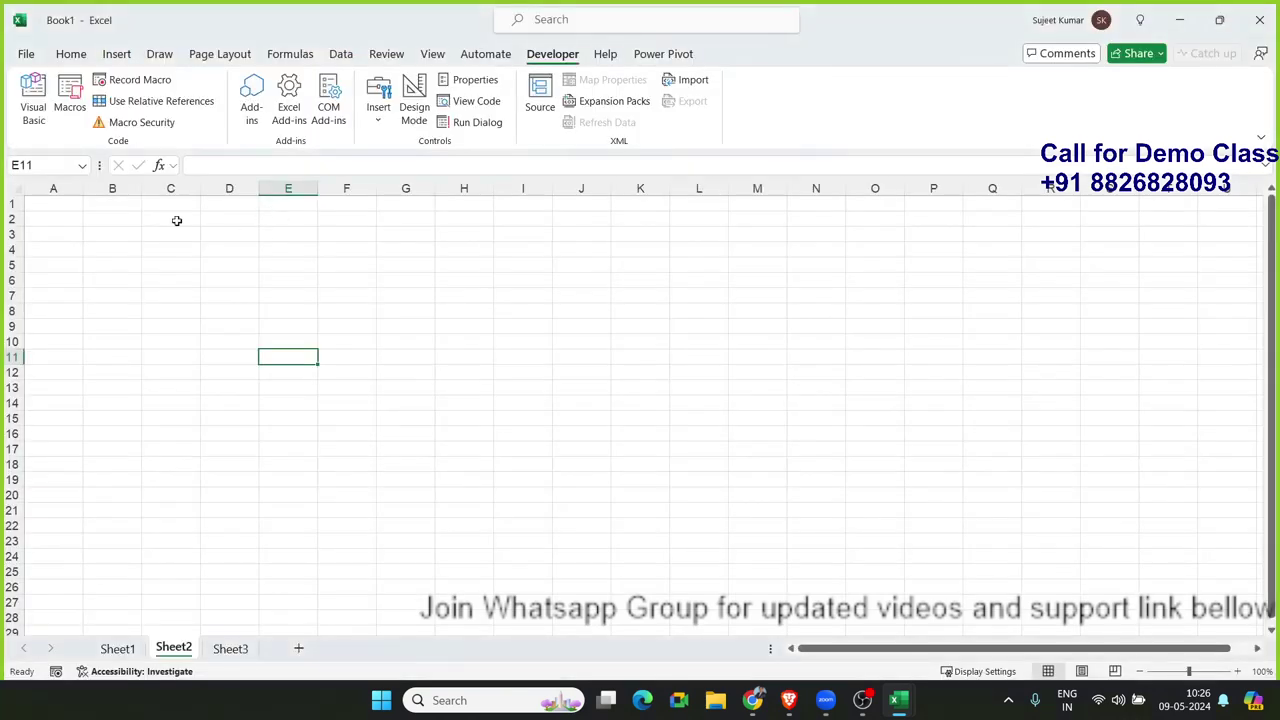
Run the rr macro from the Macros list and dismiss the IPT Excel School message
click(175, 220)
click(87, 114)
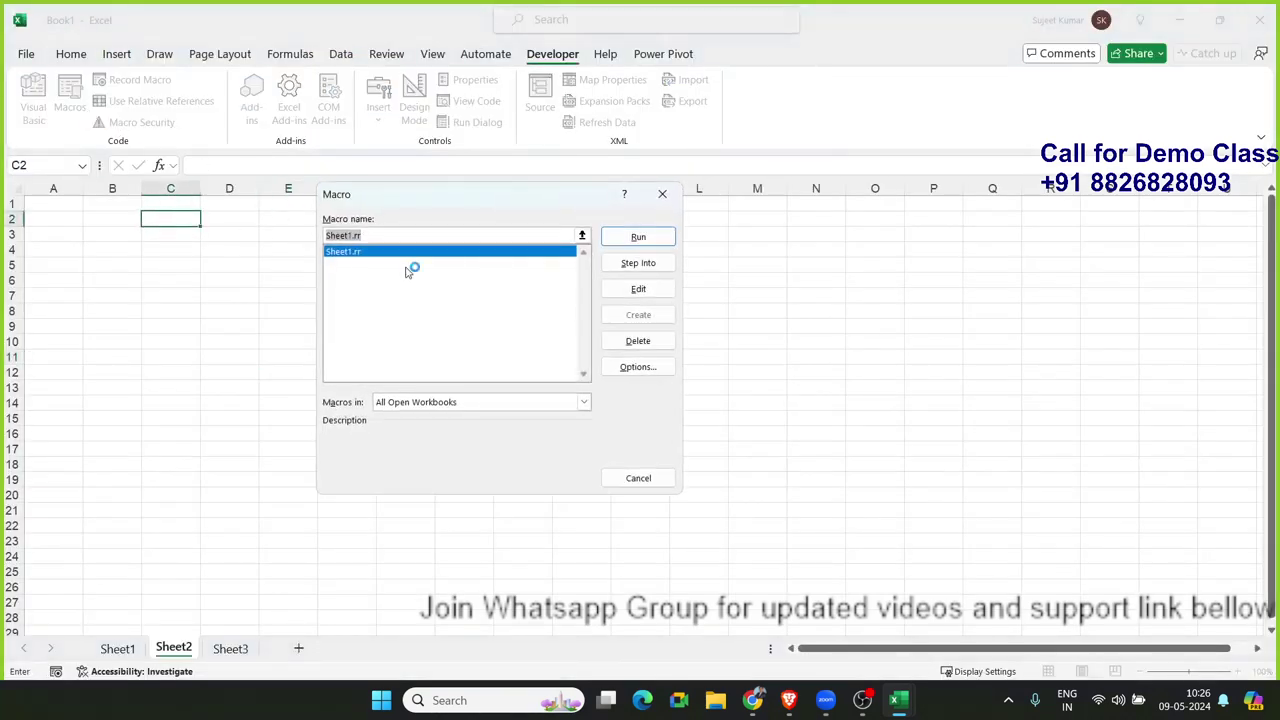
click(639, 238)
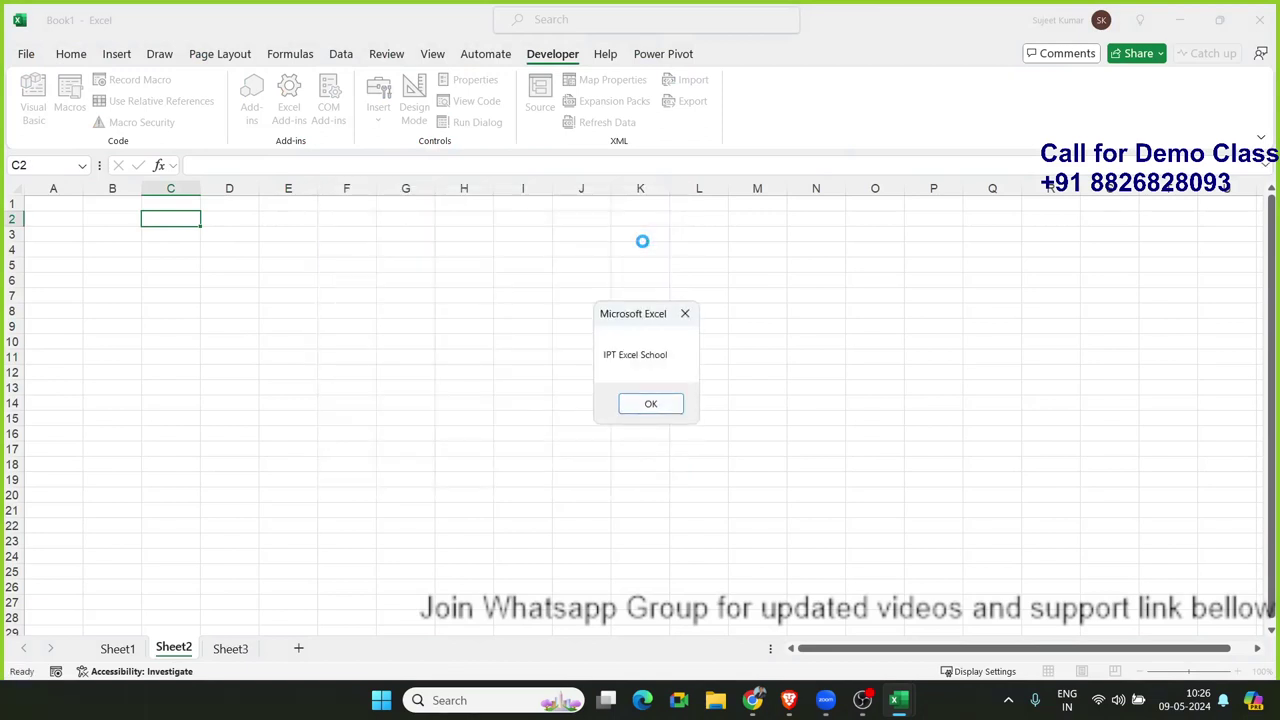
drag(617, 314, 457, 258)
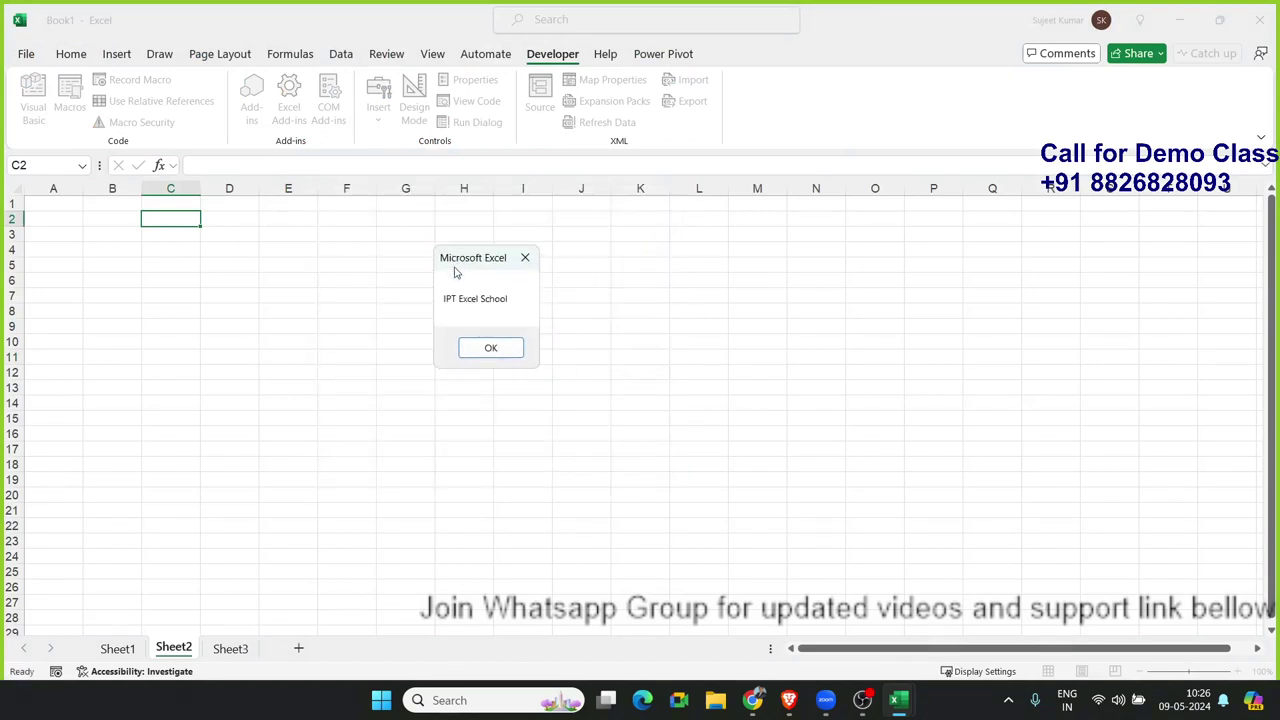
click(498, 348)
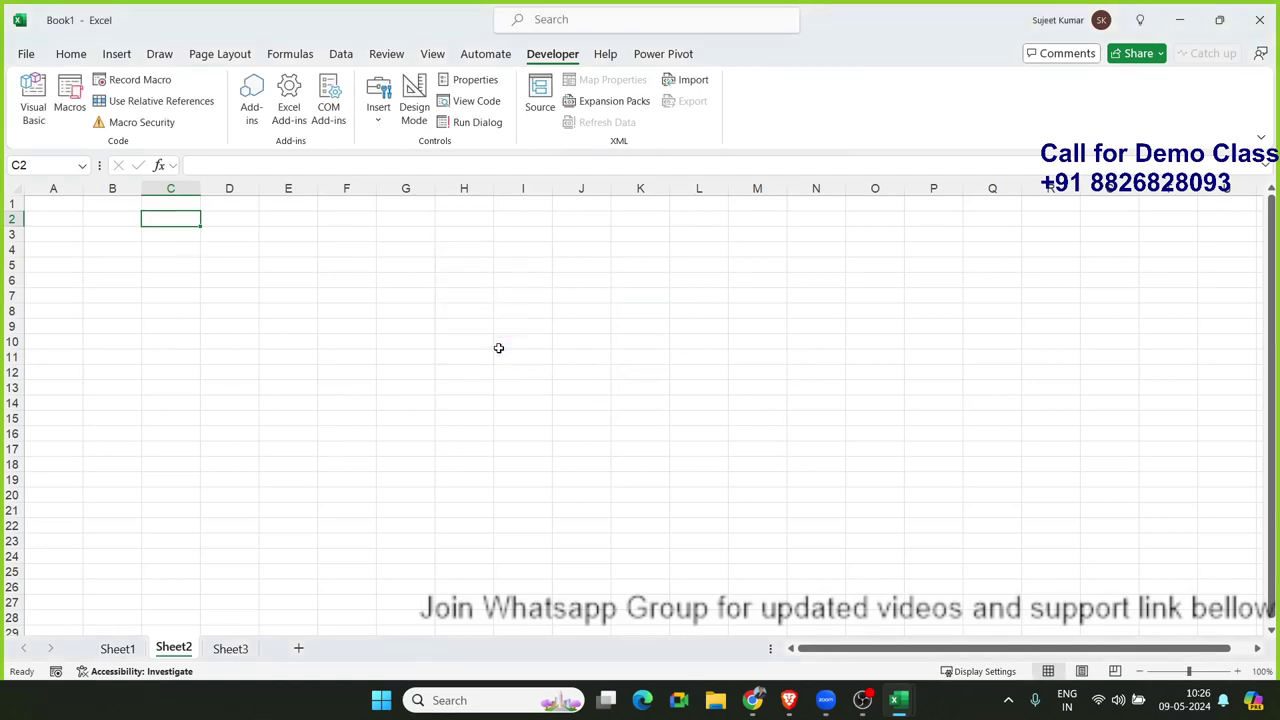
Delete Sheet1, confirm the macro list is now empty, and switch to the VBA editor
key(alt+F11)
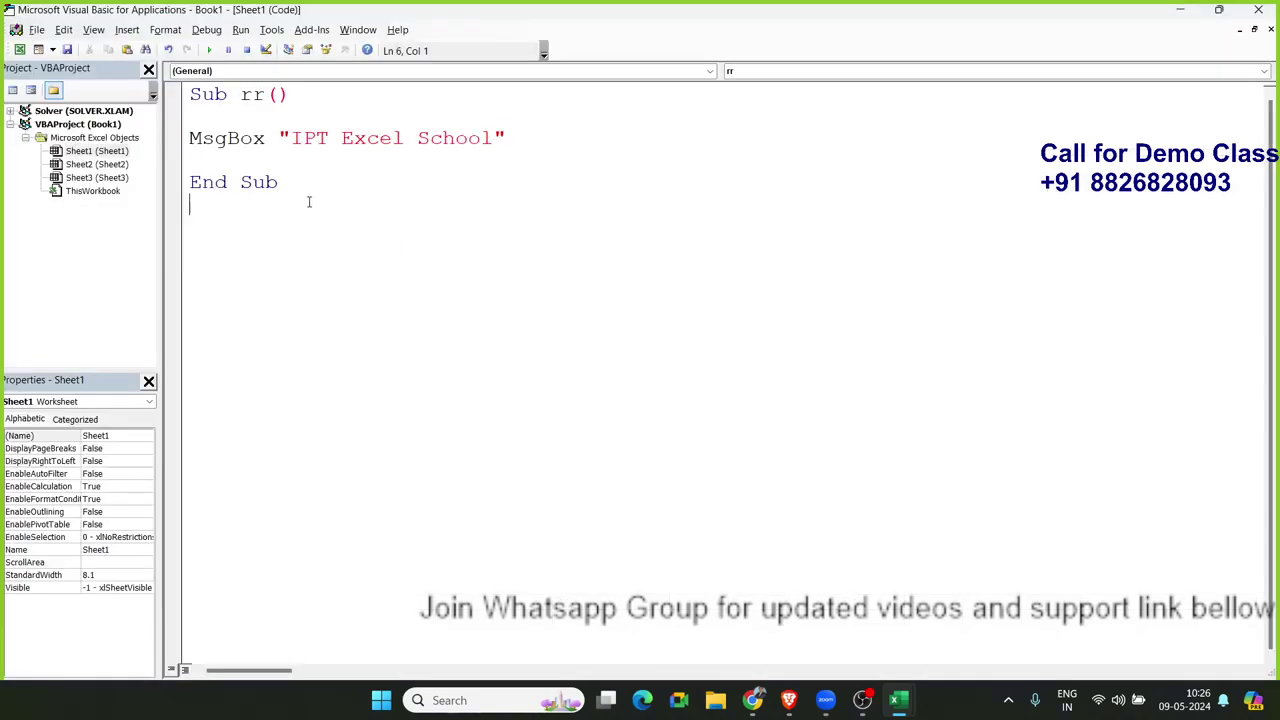
key(alt+F11)
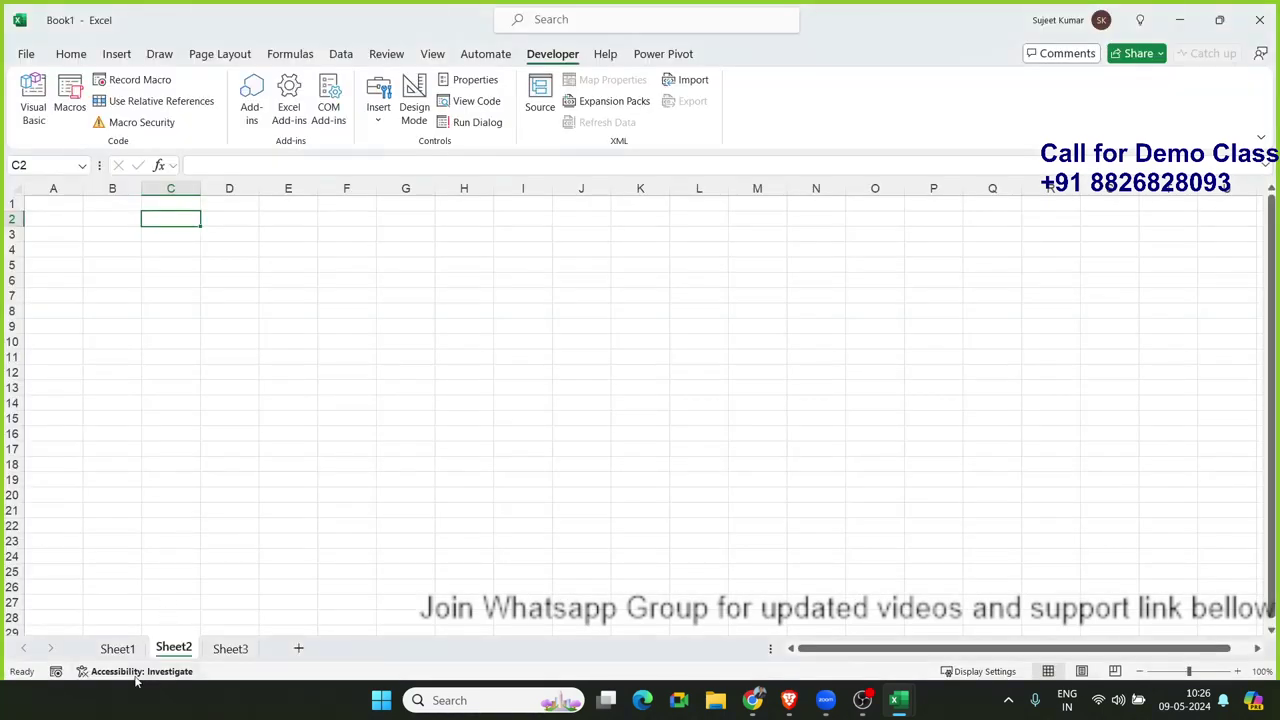
click(112, 649)
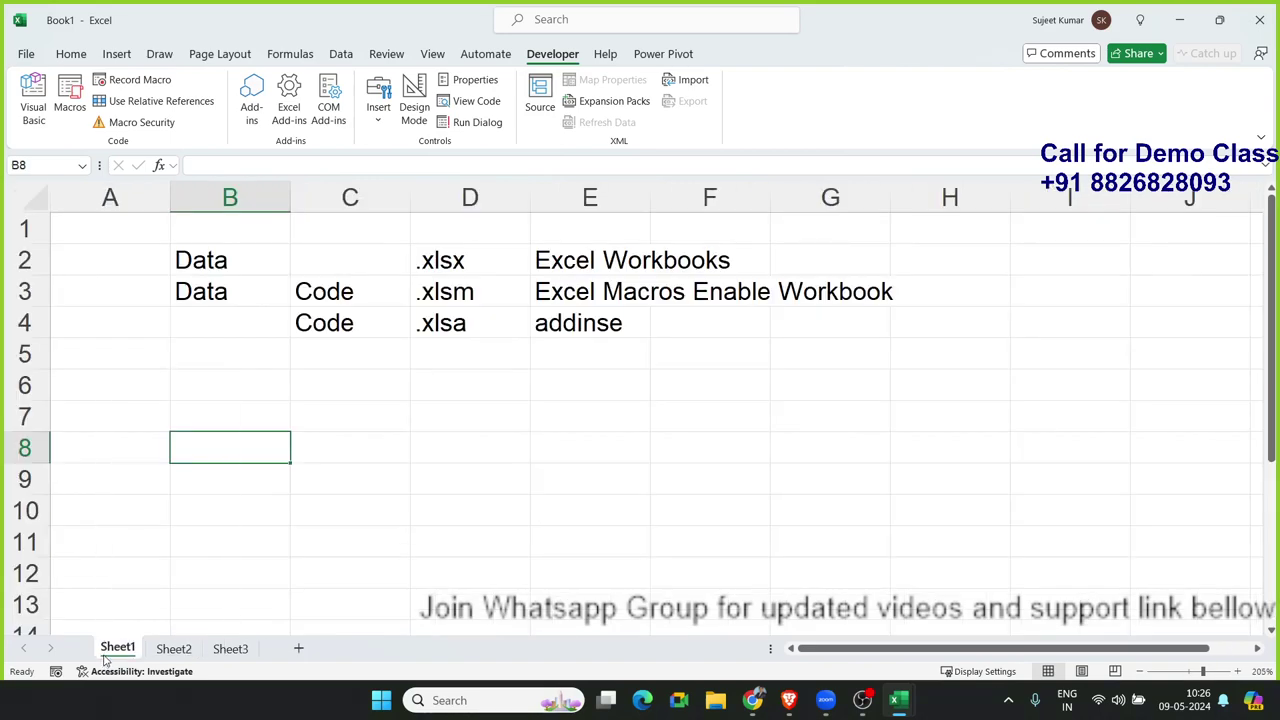
right_click(108, 652)
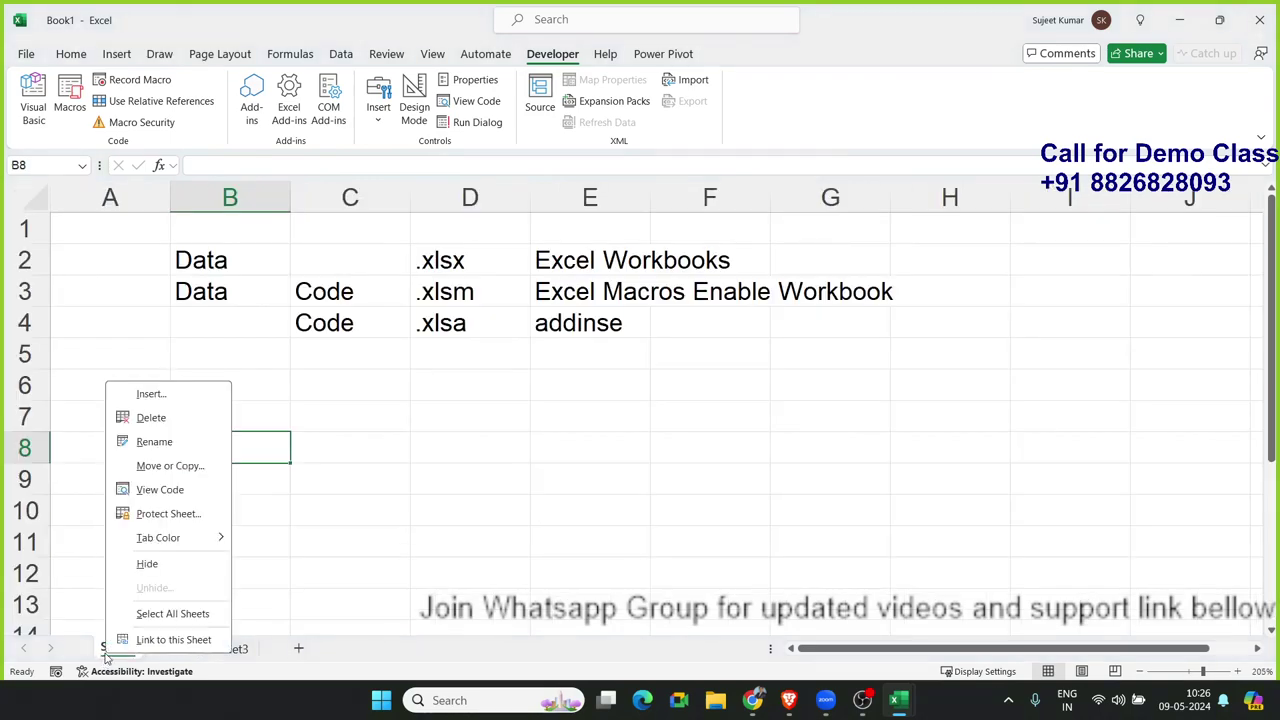
click(152, 418)
click(670, 384)
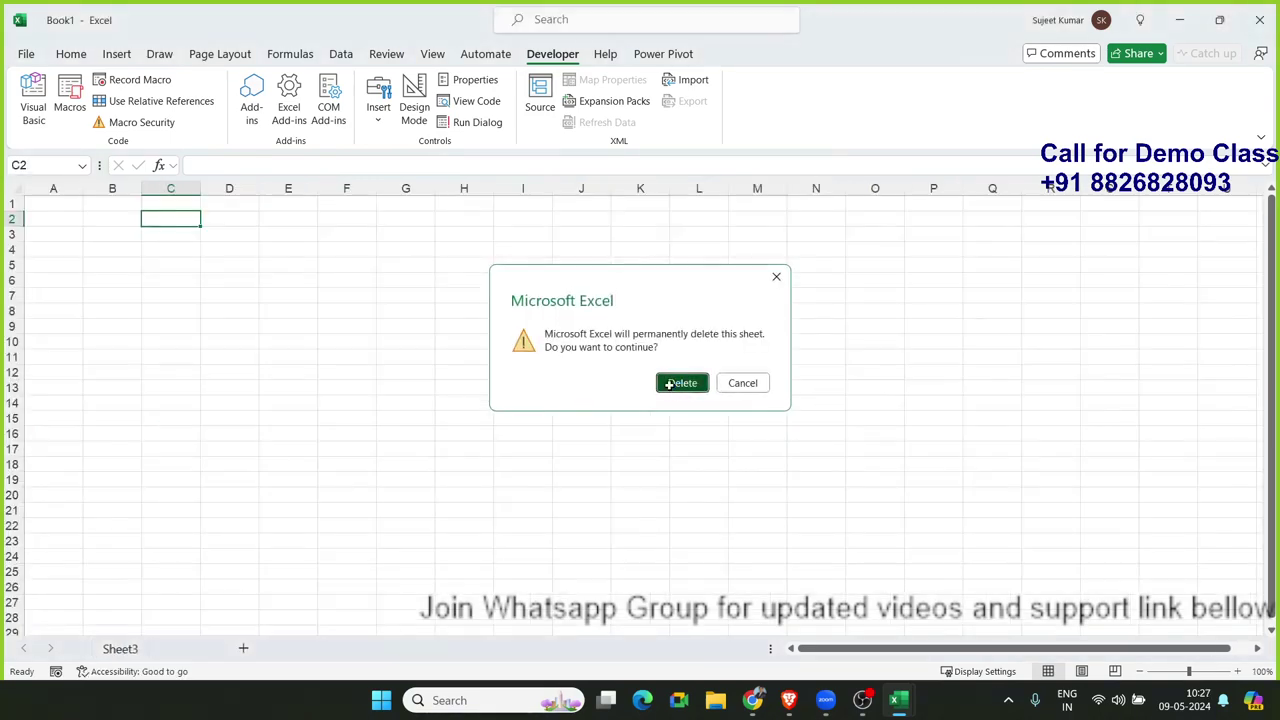
click(69, 107)
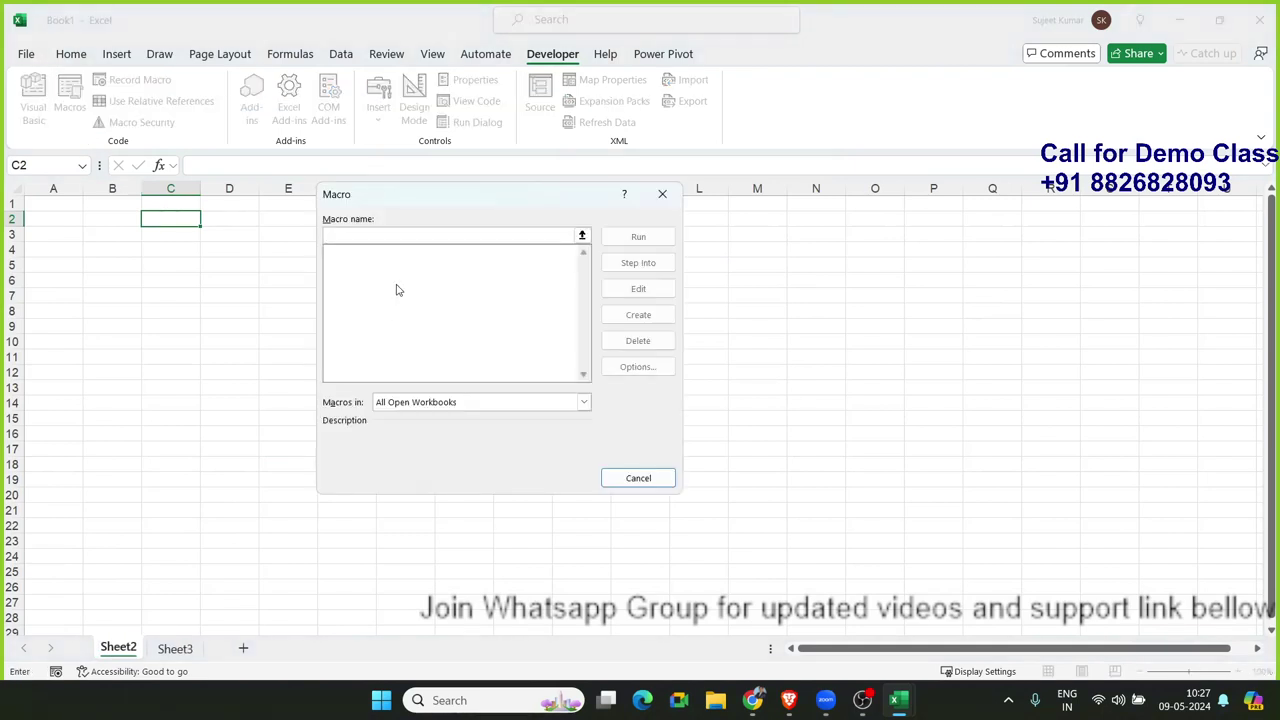
click(664, 195)
click(420, 340)
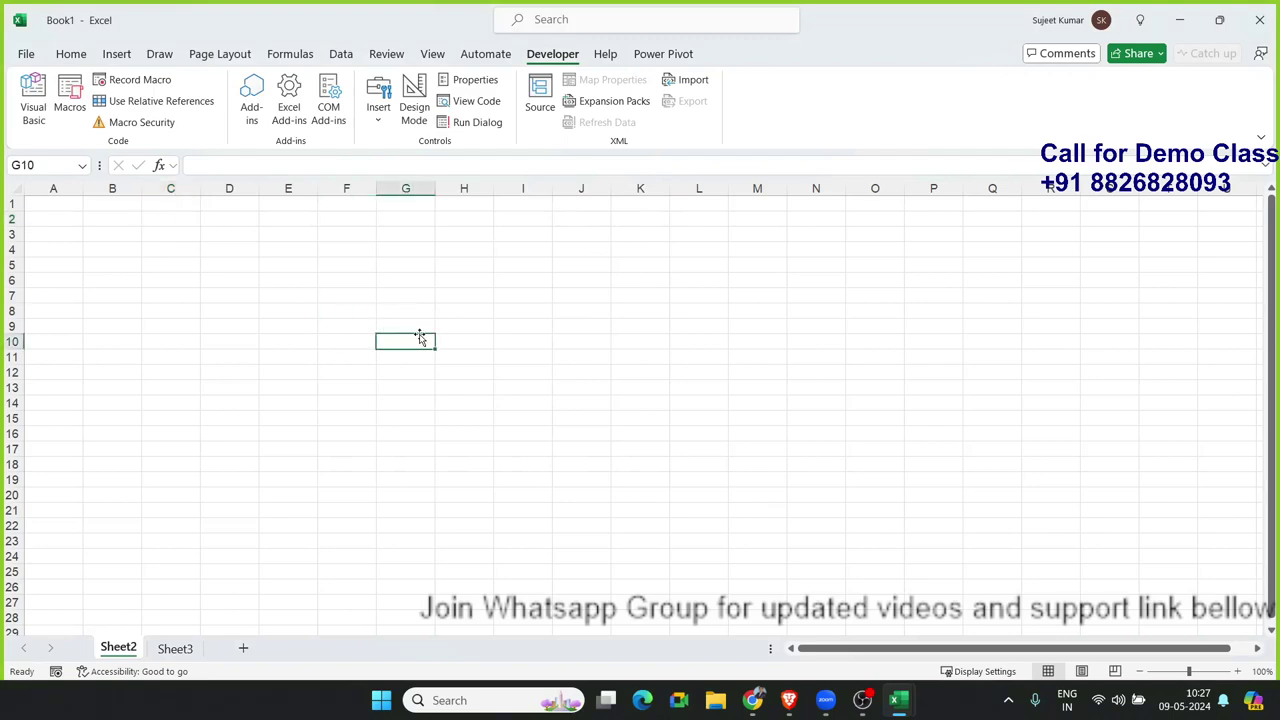
key(alt+F11)
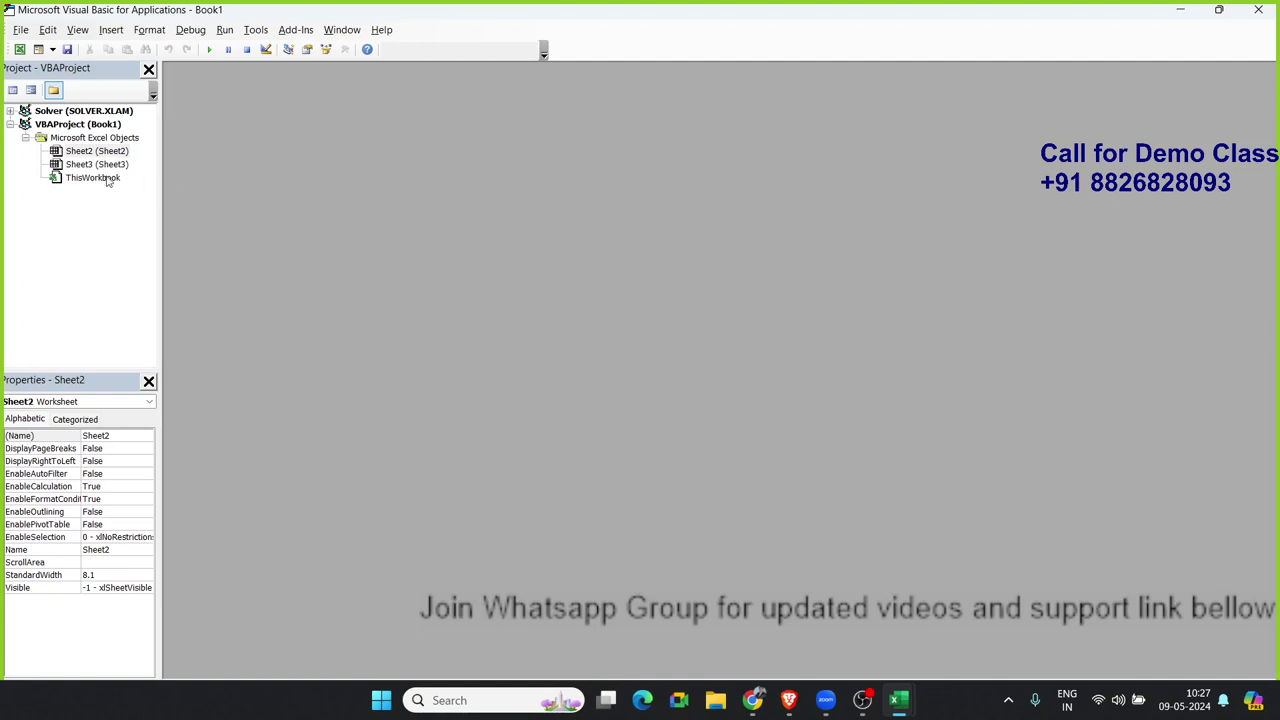
Show ThisWorkbook's empty code window from the Project Explorer
double_click(106, 178)
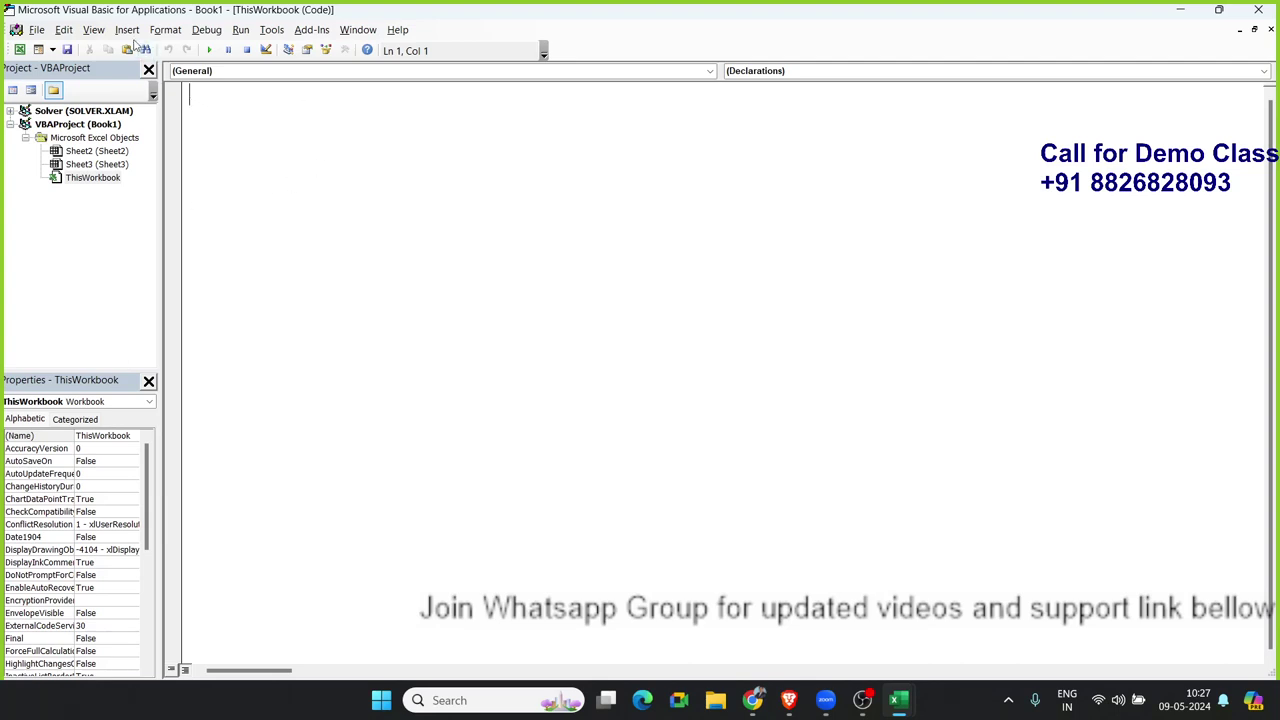
click(126, 32)
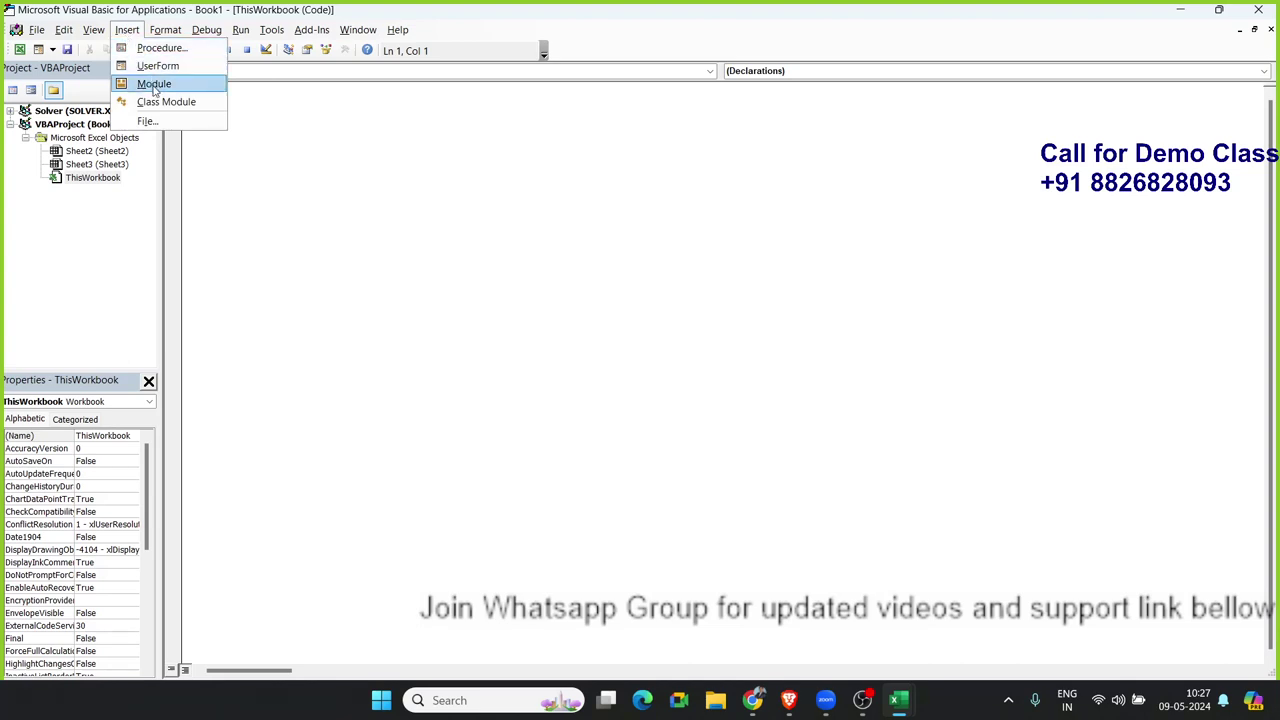
Insert Module1, type a Sub rr() procedure, then select and delete it
click(152, 84)
text(s)
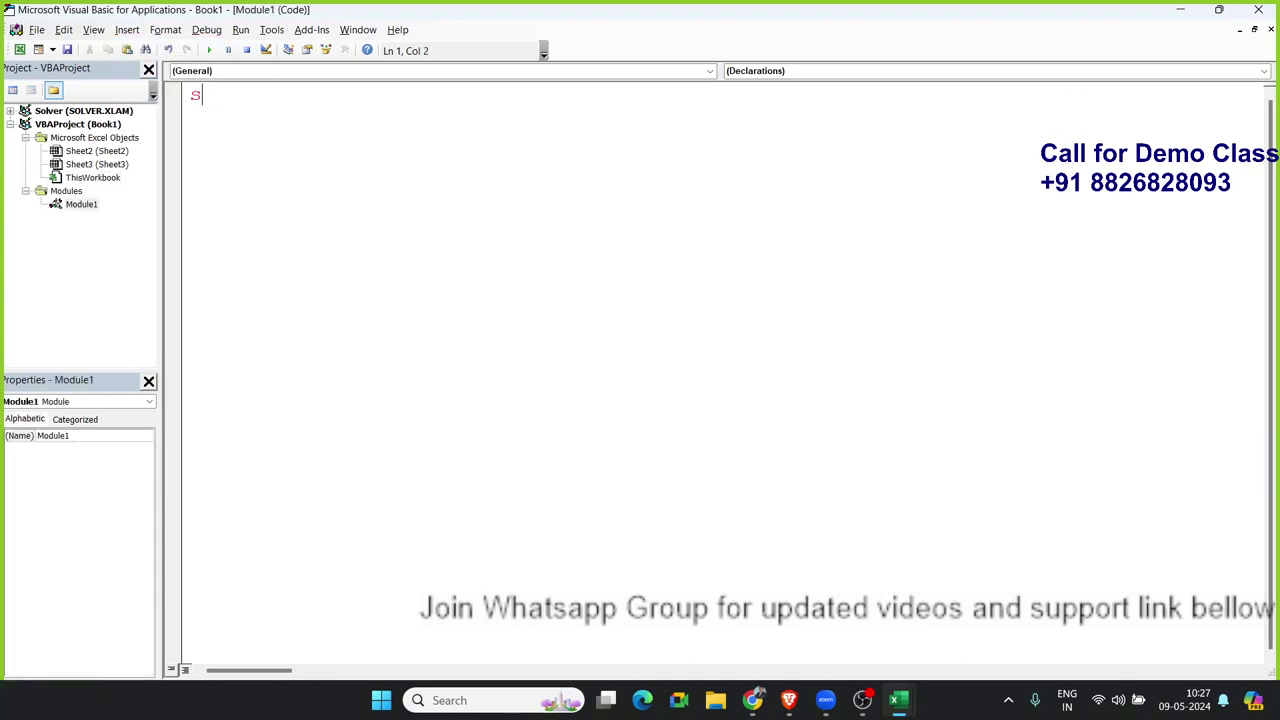
text(ub rr()
text())
key(Return)
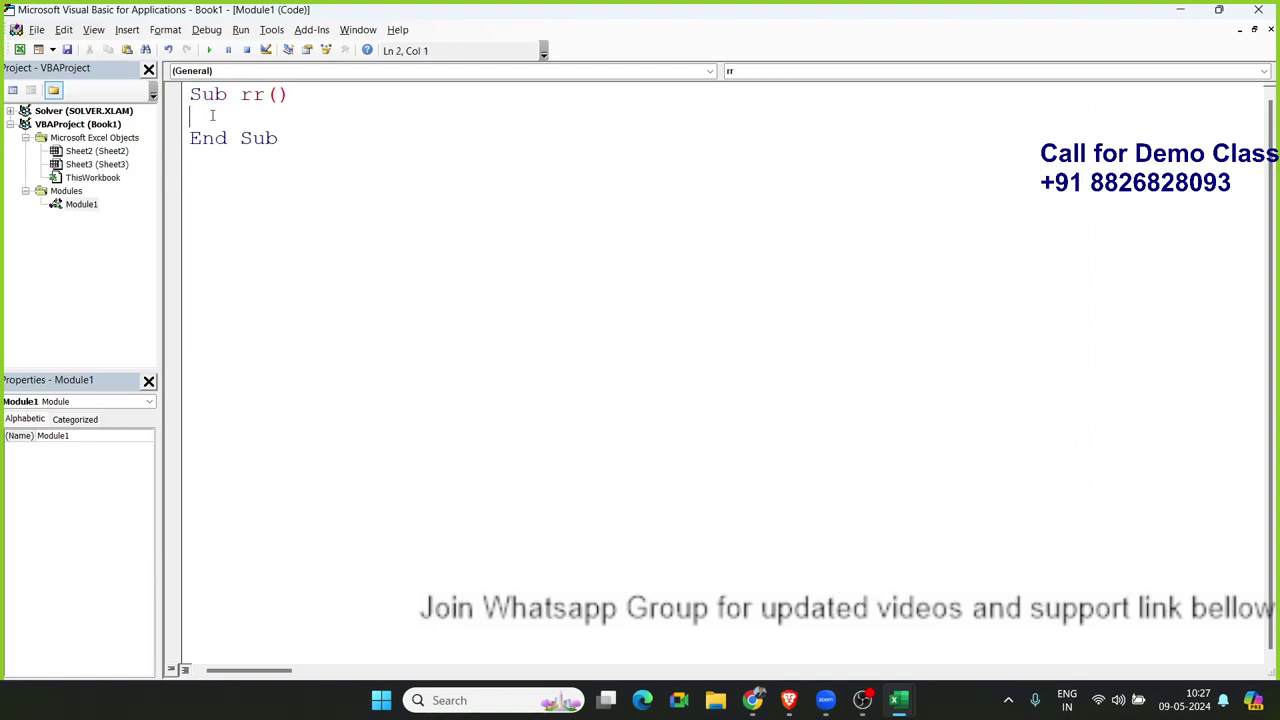
key(Return)
key(Return)
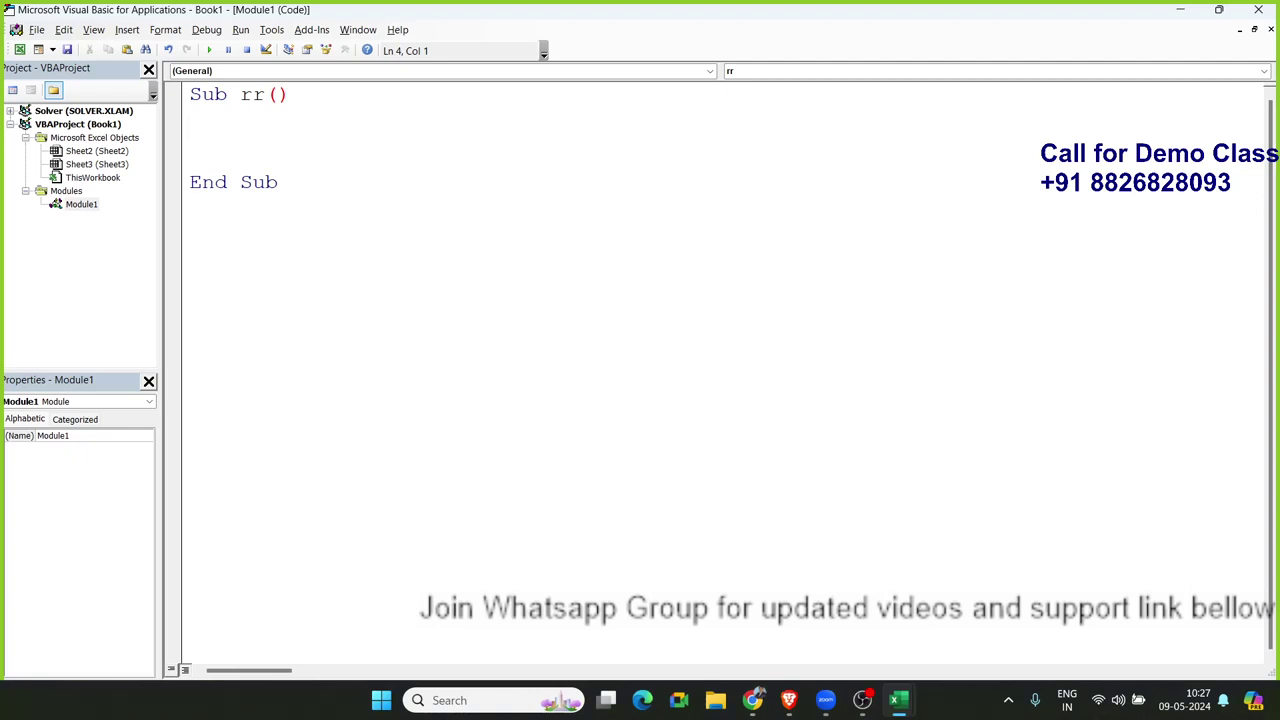
double_click(72, 206)
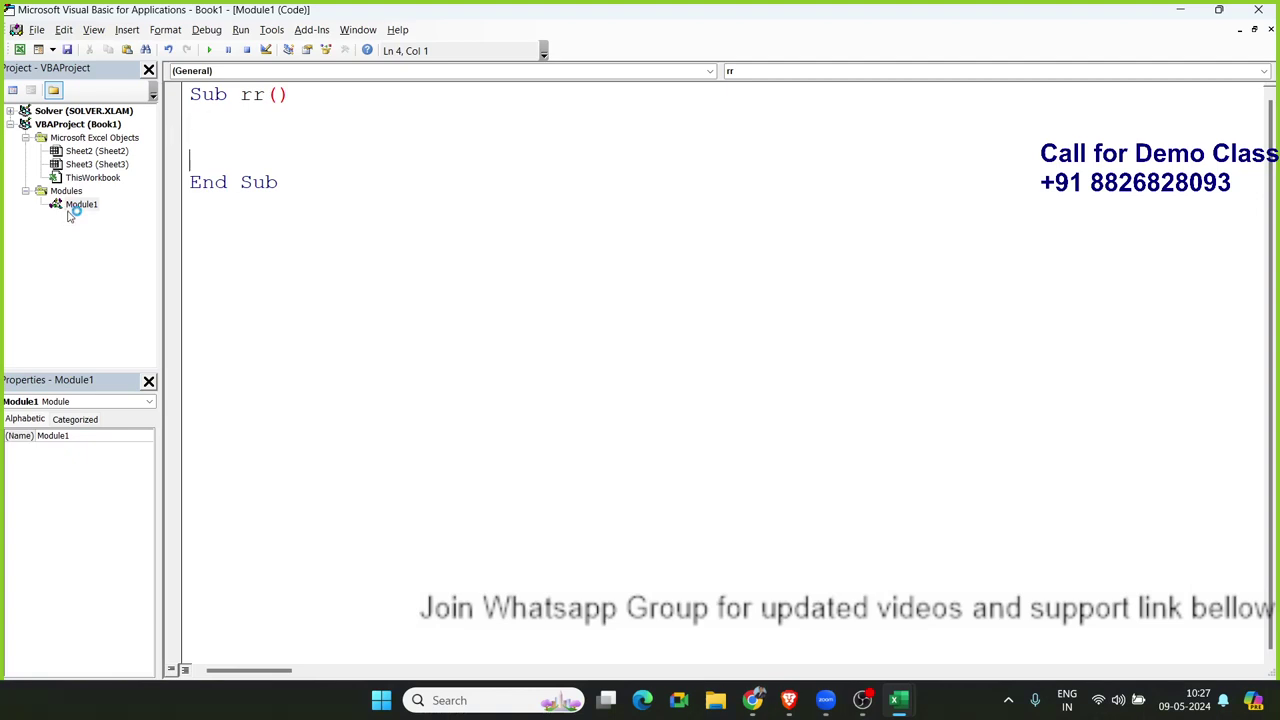
click(126, 29)
key(ctrl+a)
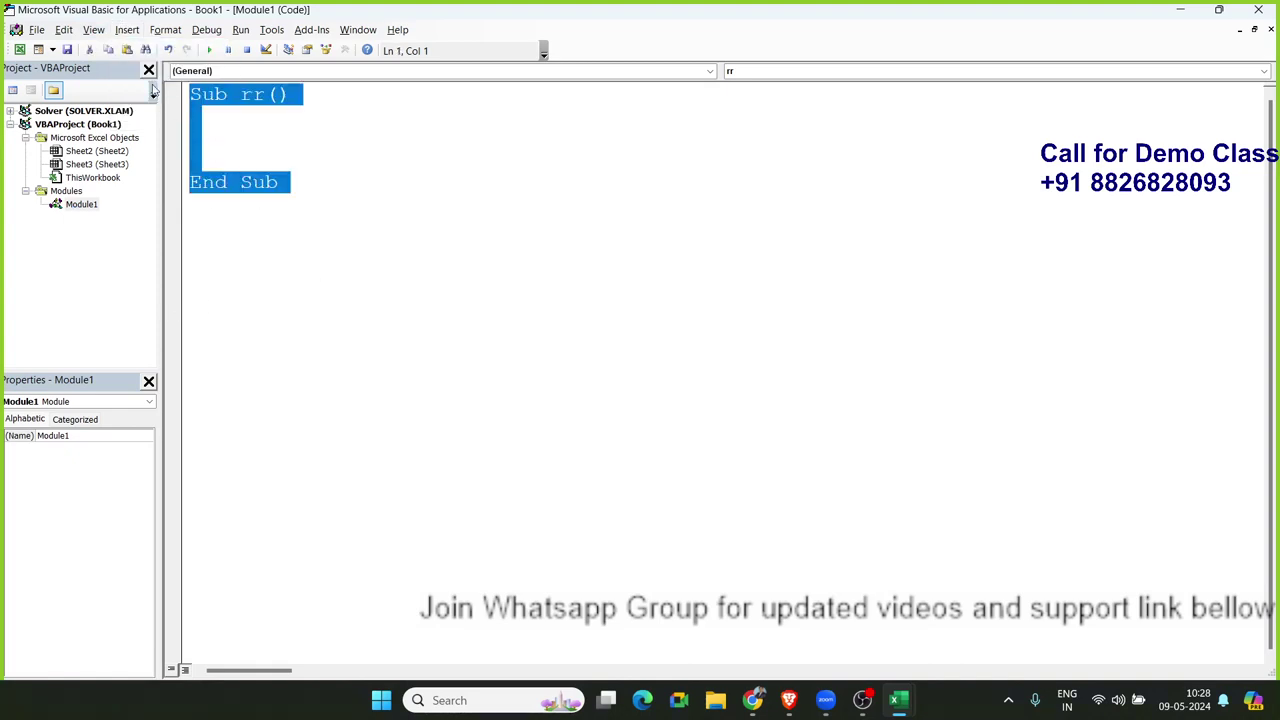
key(Delete)
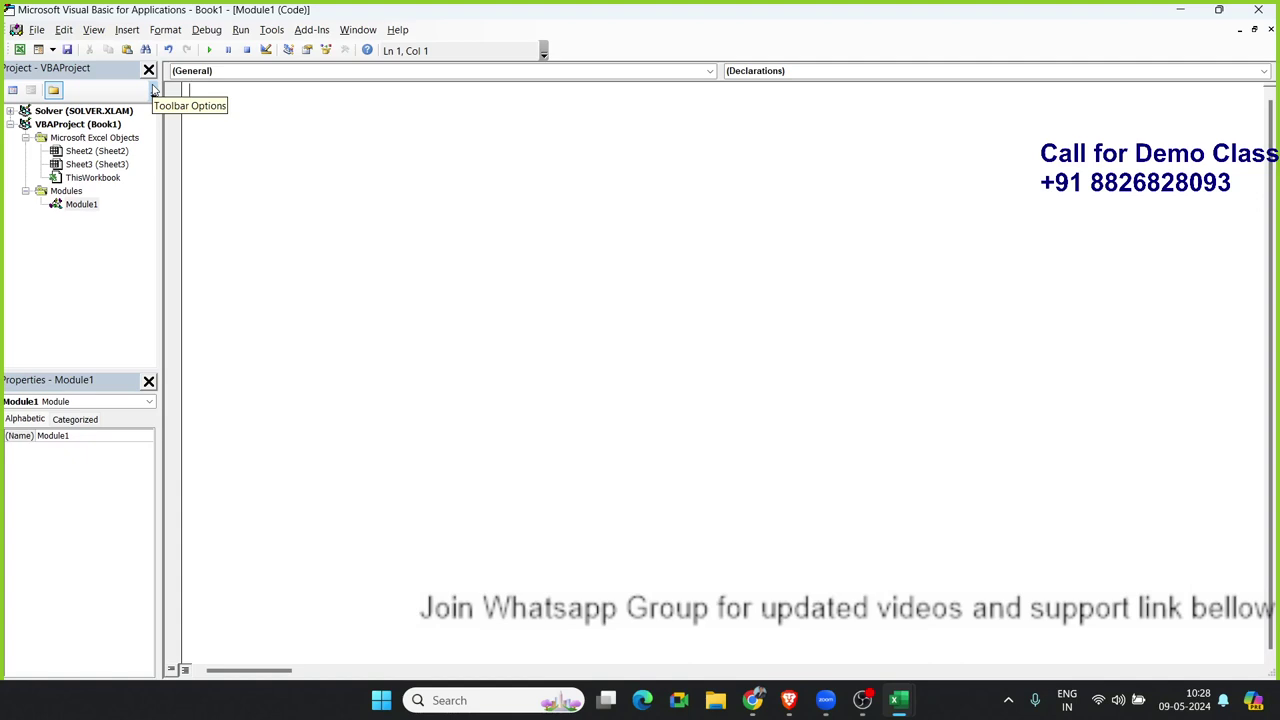
Write an empty Sub test() procedure in Module1 with blank lines inside
text(sub)
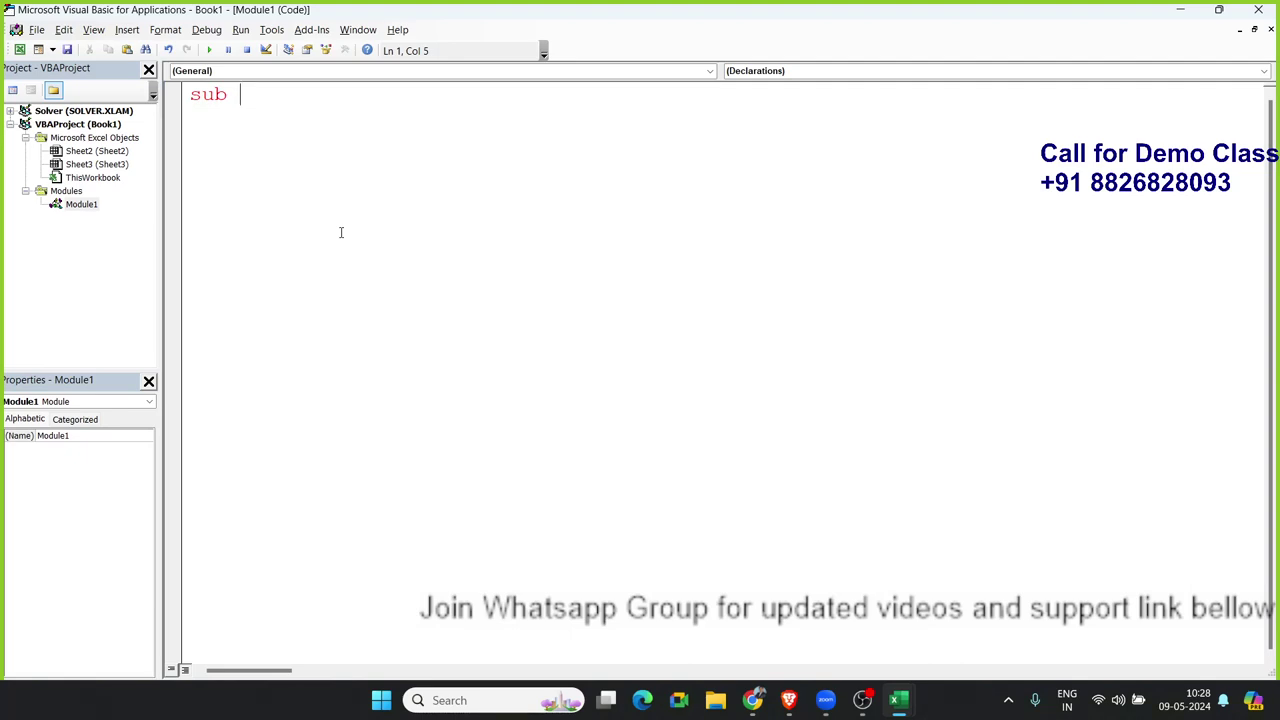
text(tes)
text(t()
text())
key(Return)
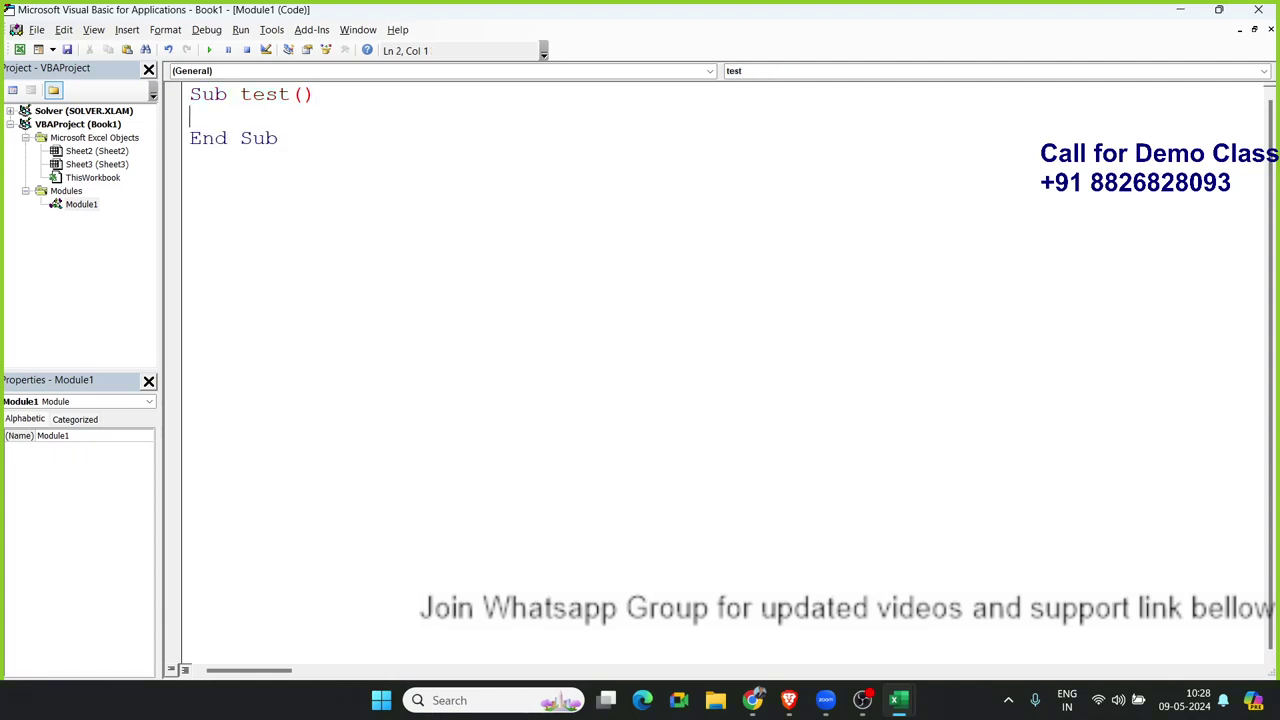
key(Return)
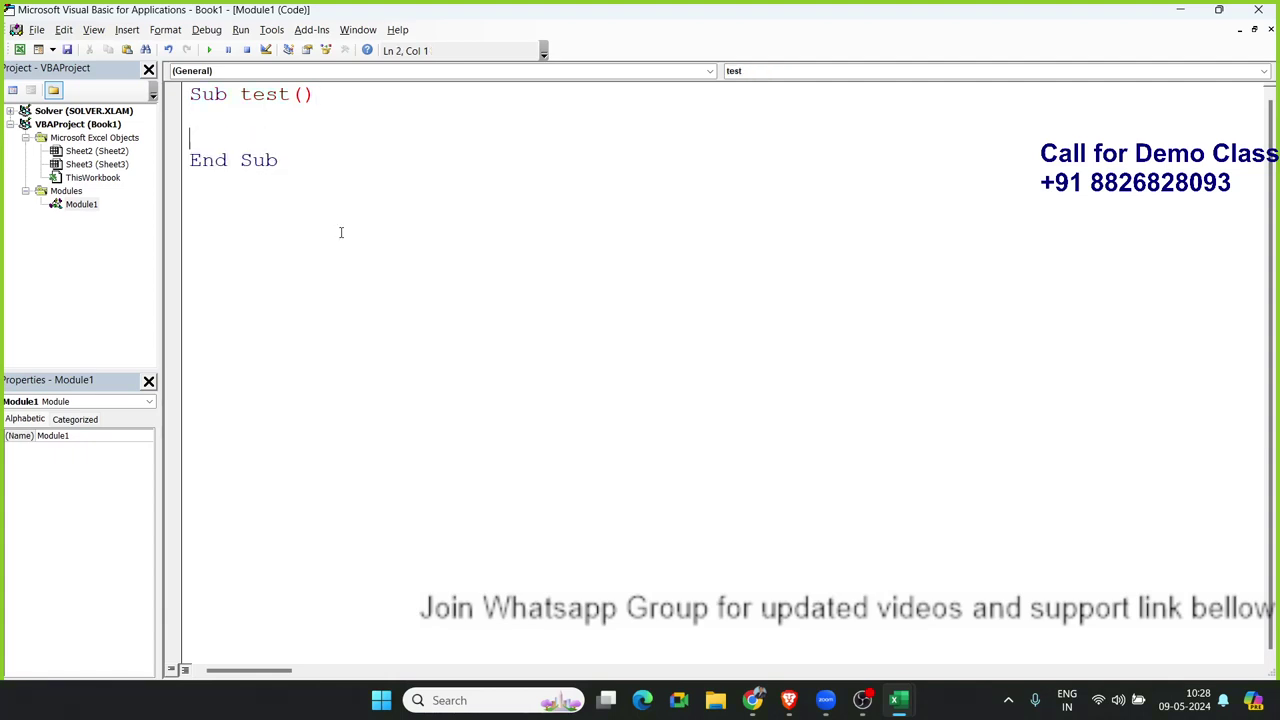
key(Return)
key(Return)
key(Up)
Select the lines of the Sub test … End Sub block, then return to Excel
key(Up)
key(Up)
key(Up)
key(Down)
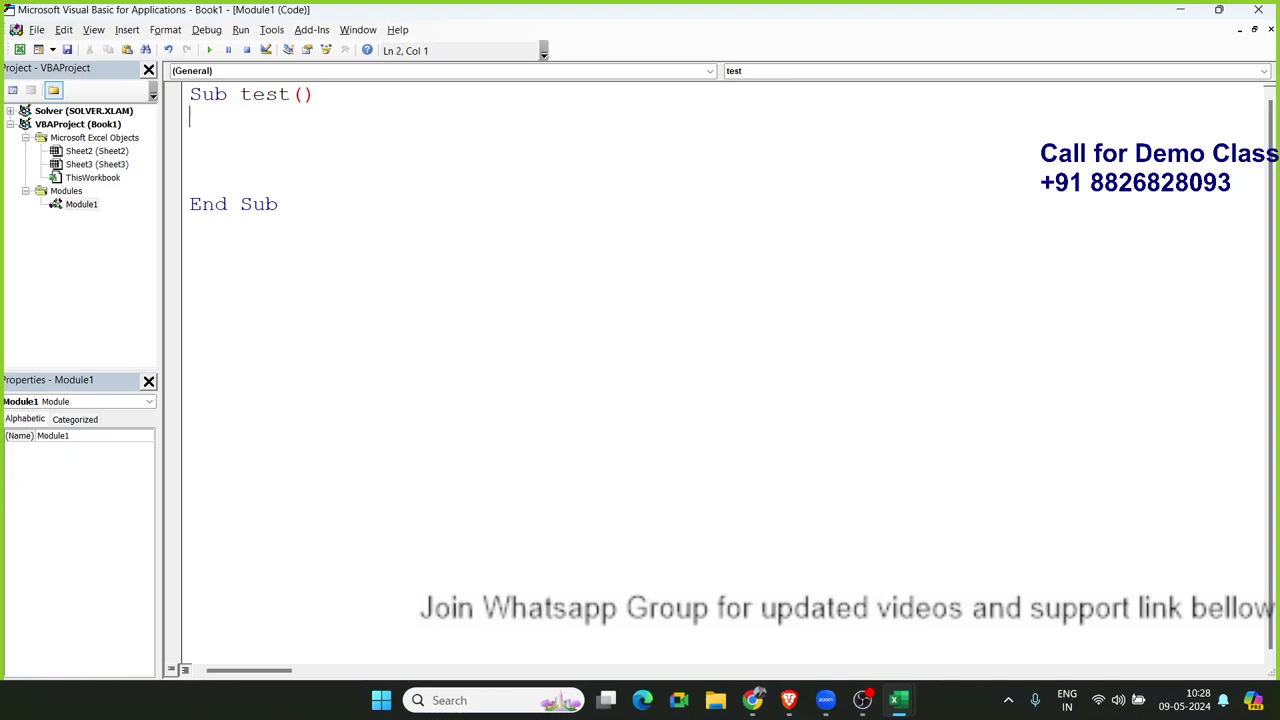
key(shift+Down)
key(shift+Down)
key(shift+Down)
key(shift+Down)
key(ctrl+Home)
key(Return)
key(Up)
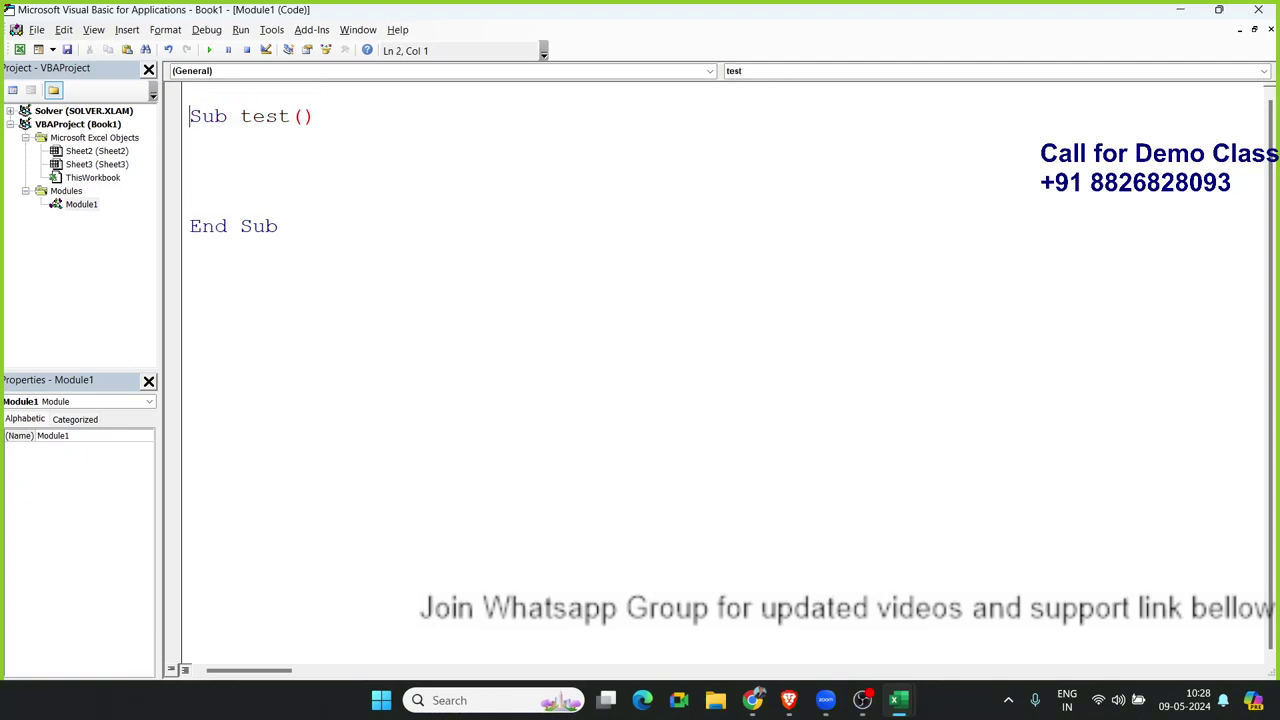
key(shift+Down)
key(Down)
key(Down)
key(Down)
key(Down)
key(shift+Up)
key(Up)
key(Up)
key(Up)
key(Up)
key(Up)
key(Down)
key(Down)
key(Down)
key(Down)
key(Down)
key(shift+Down)
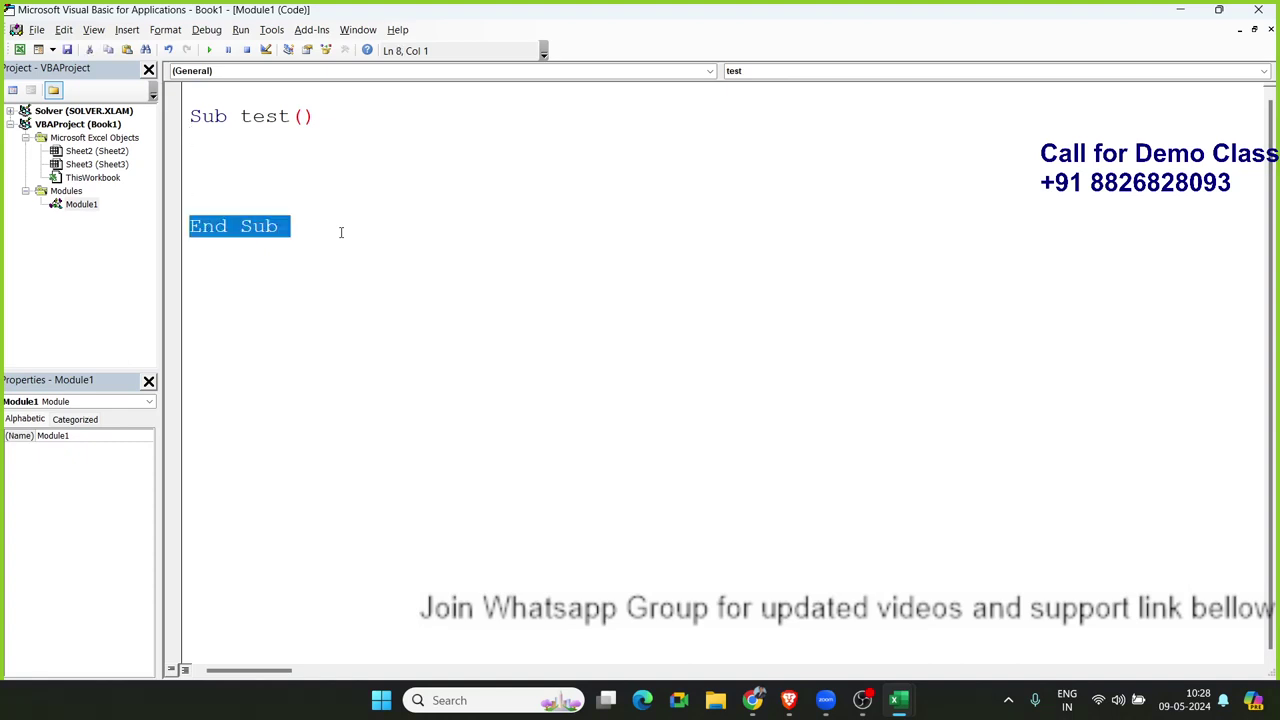
key(Up)
key(Up)
key(Up)
key(Up)
key(shift+Down)
key(shift+Down)
key(shift+Down)
key(shift+Down)
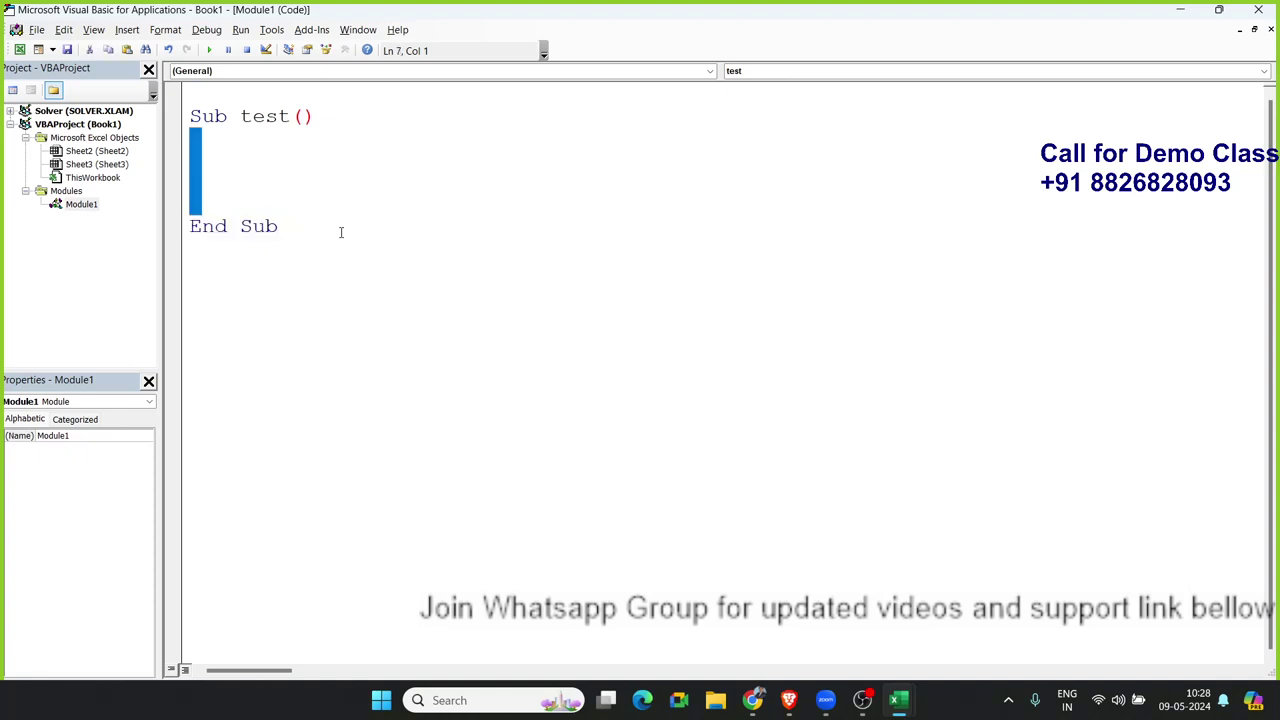
key(alt+F11)
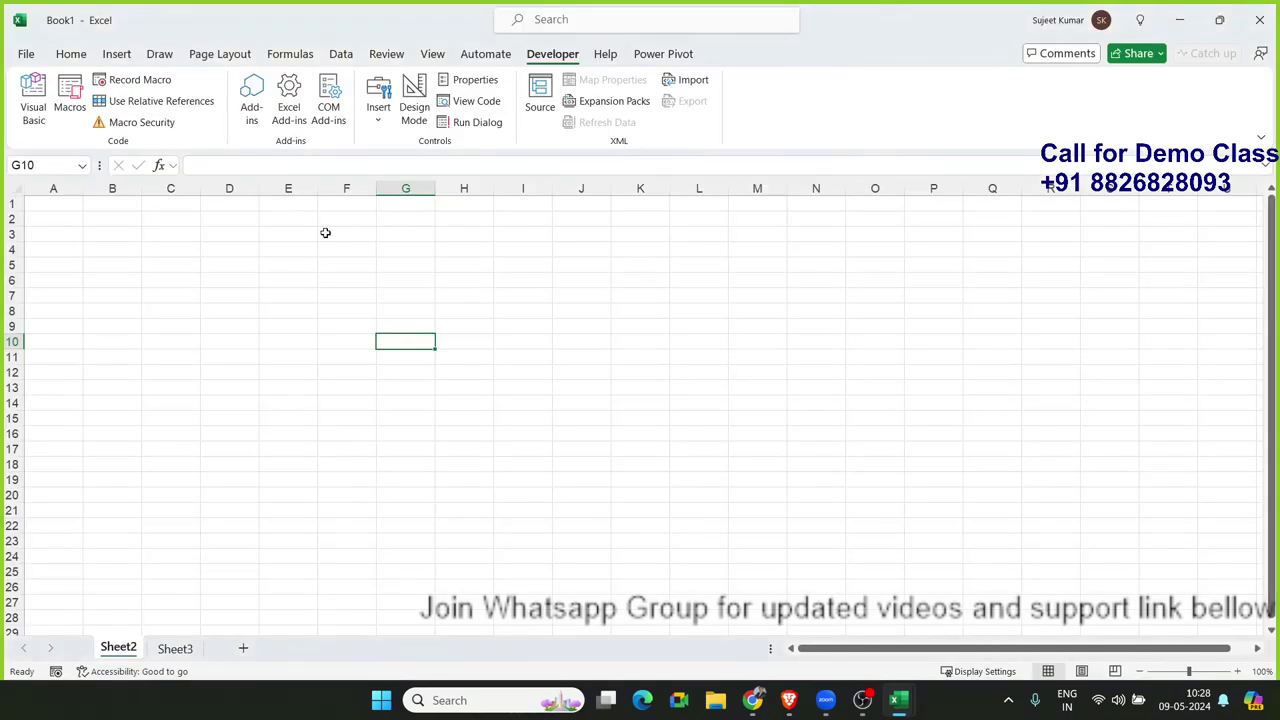
Check that the test macro is listed in the workbook's Macro dialog, then close it
click(60, 106)
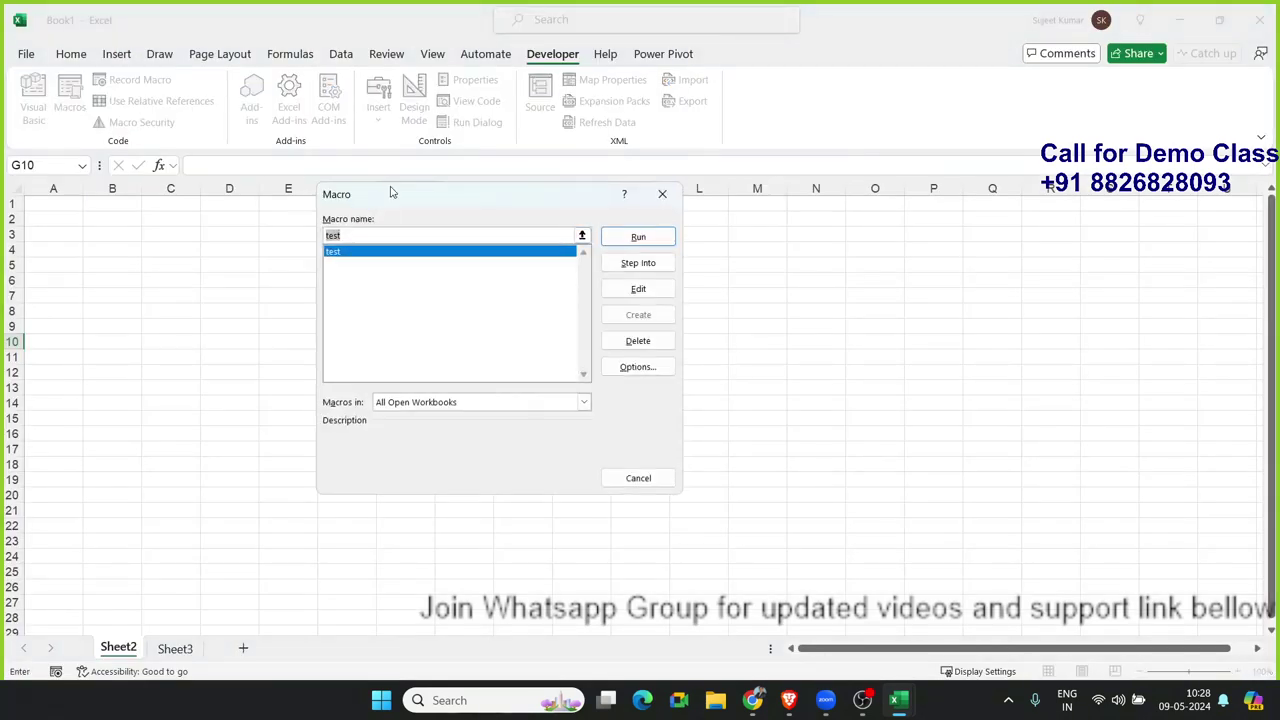
drag(386, 194, 314, 162)
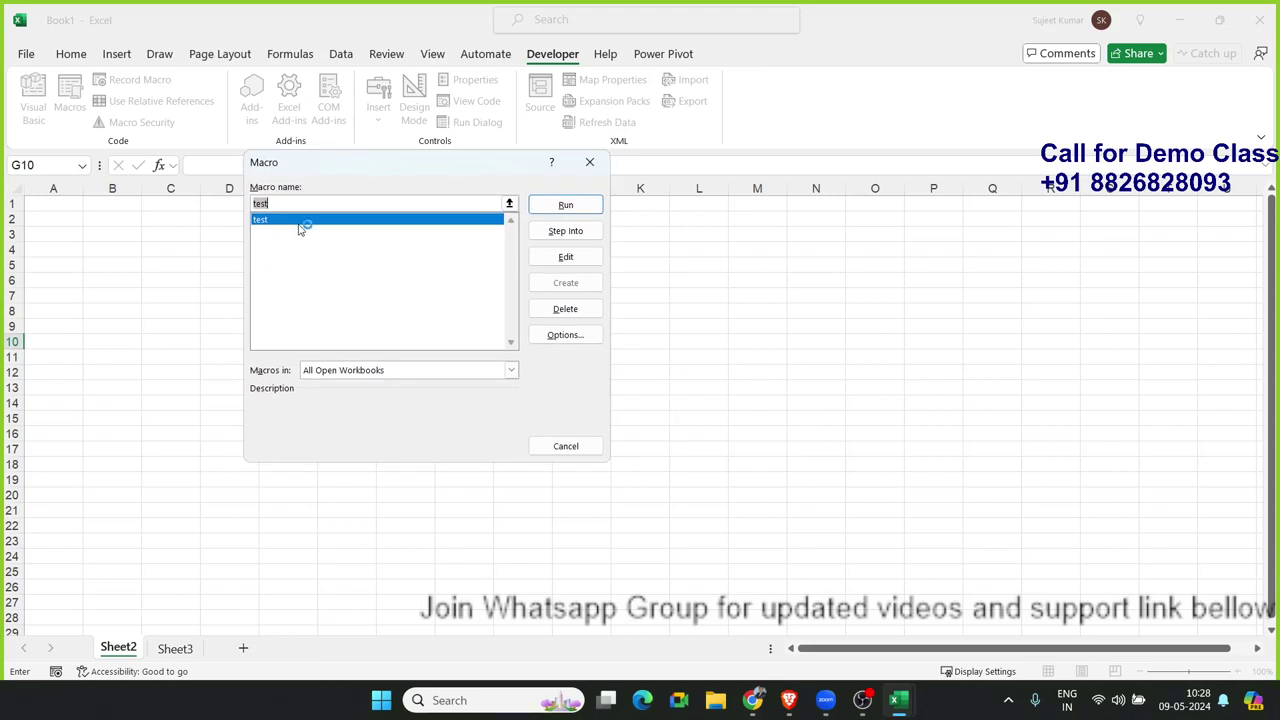
click(590, 165)
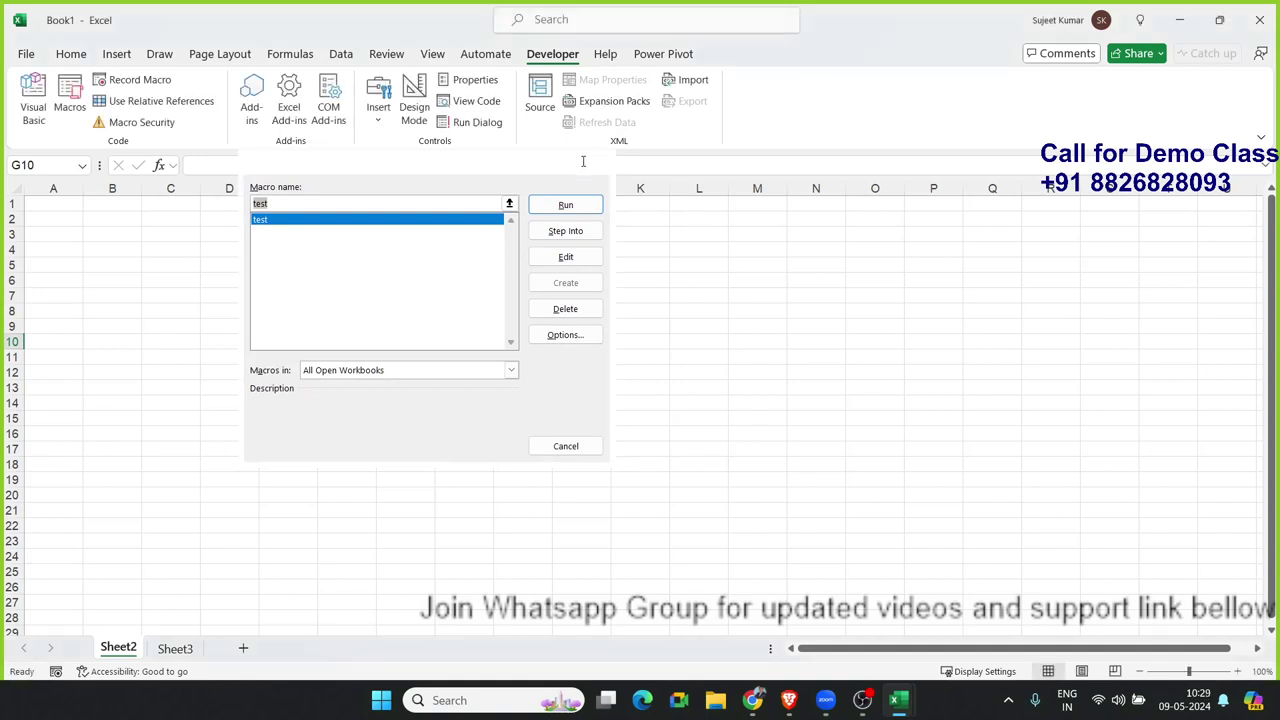
Rename the test procedure to test_Today in the VBA editor
key(alt+F11)
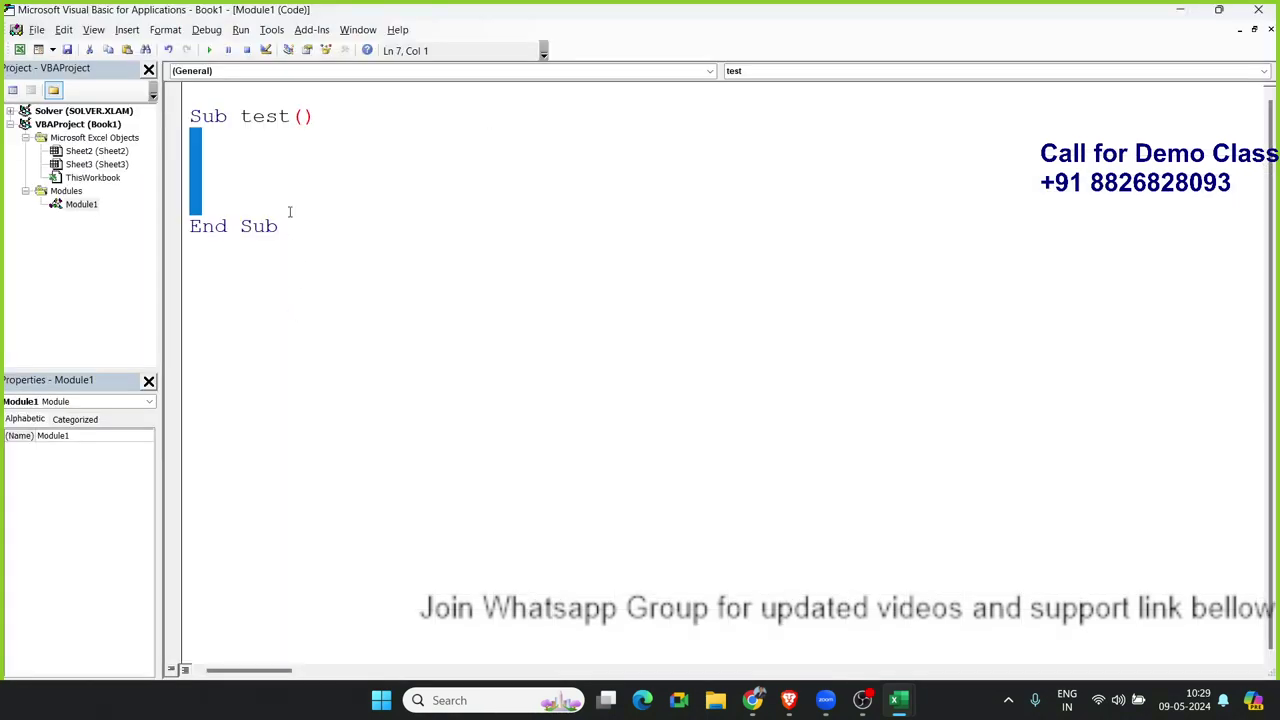
click(291, 117)
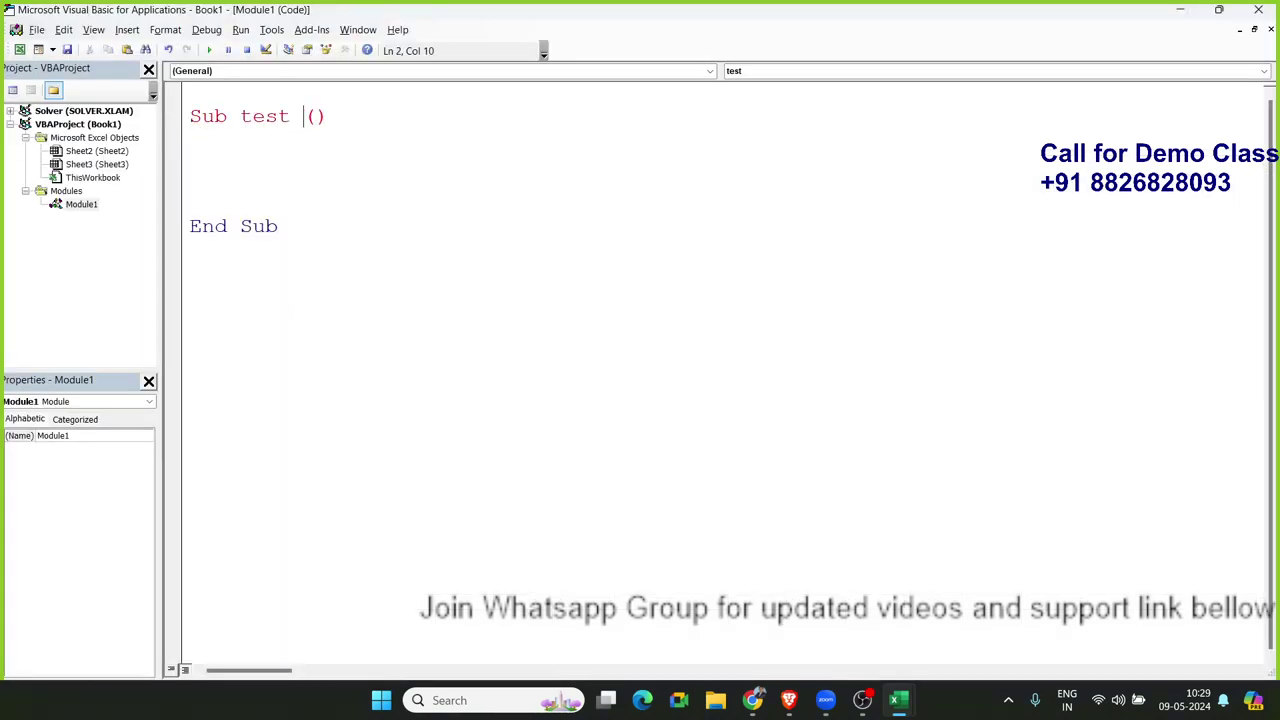
text(Today)
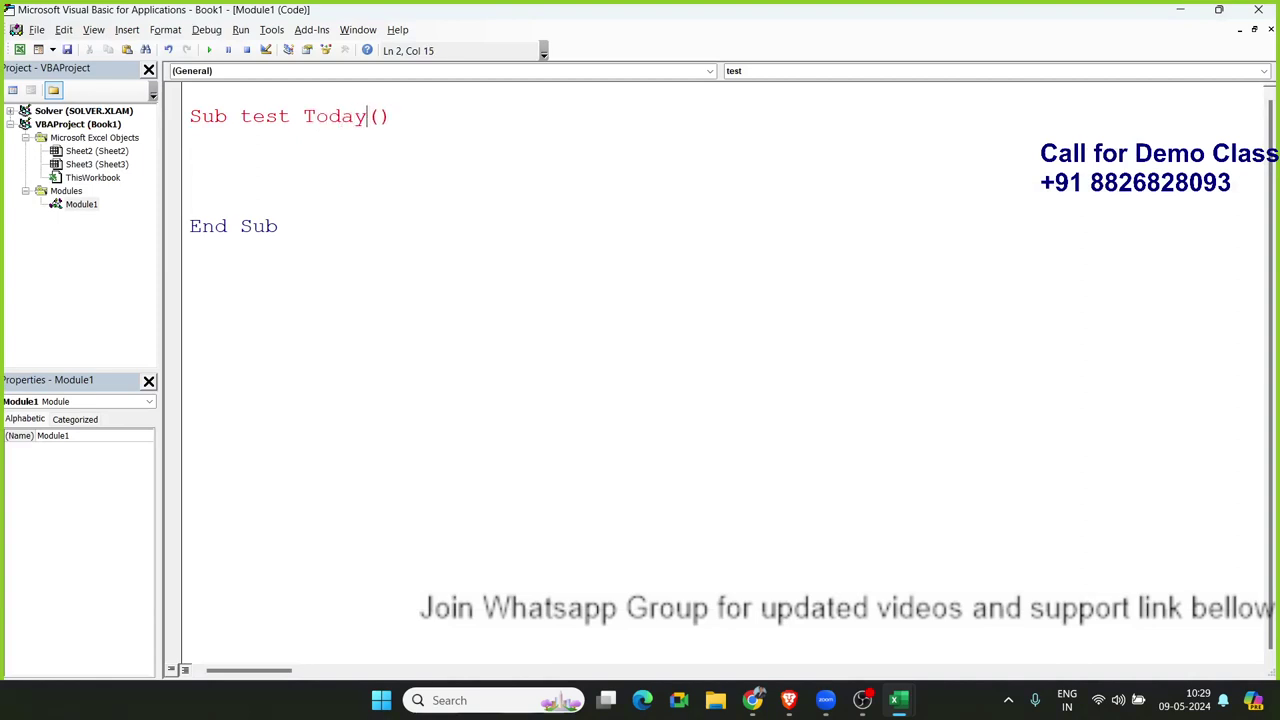
click(316, 116)
drag(304, 116, 290, 118)
text(.)
text(*-+)
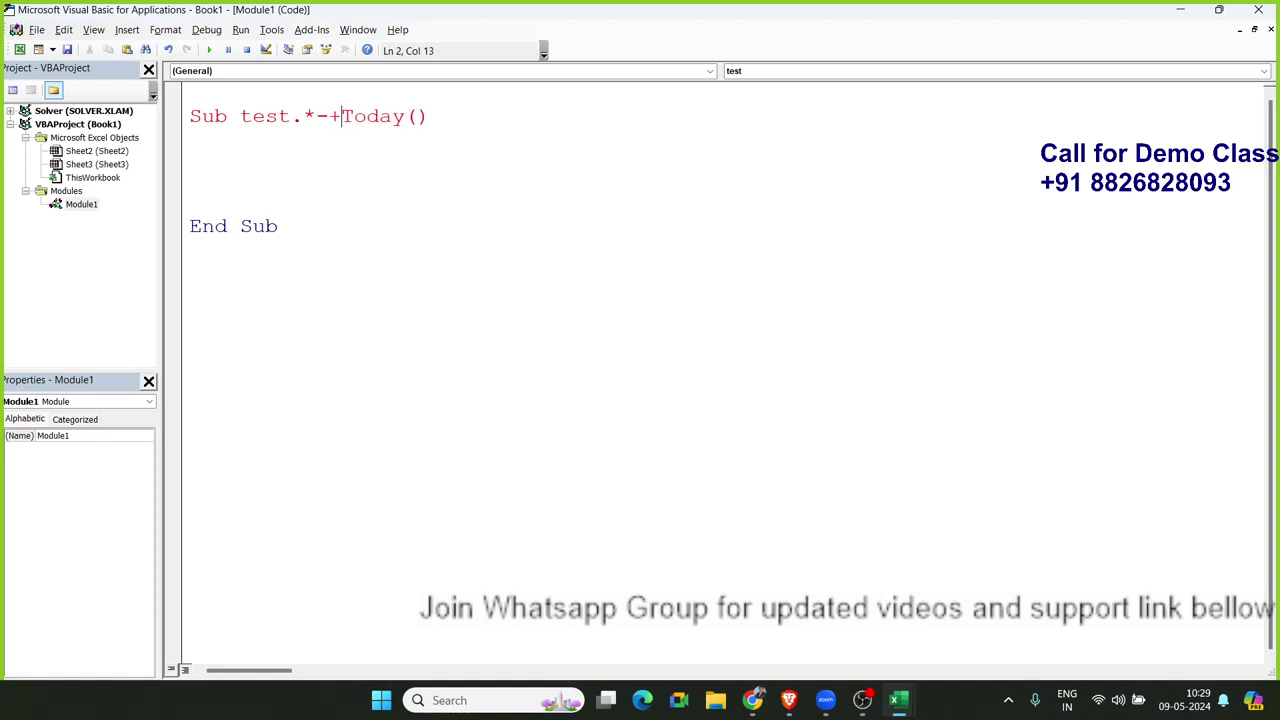
text(/)
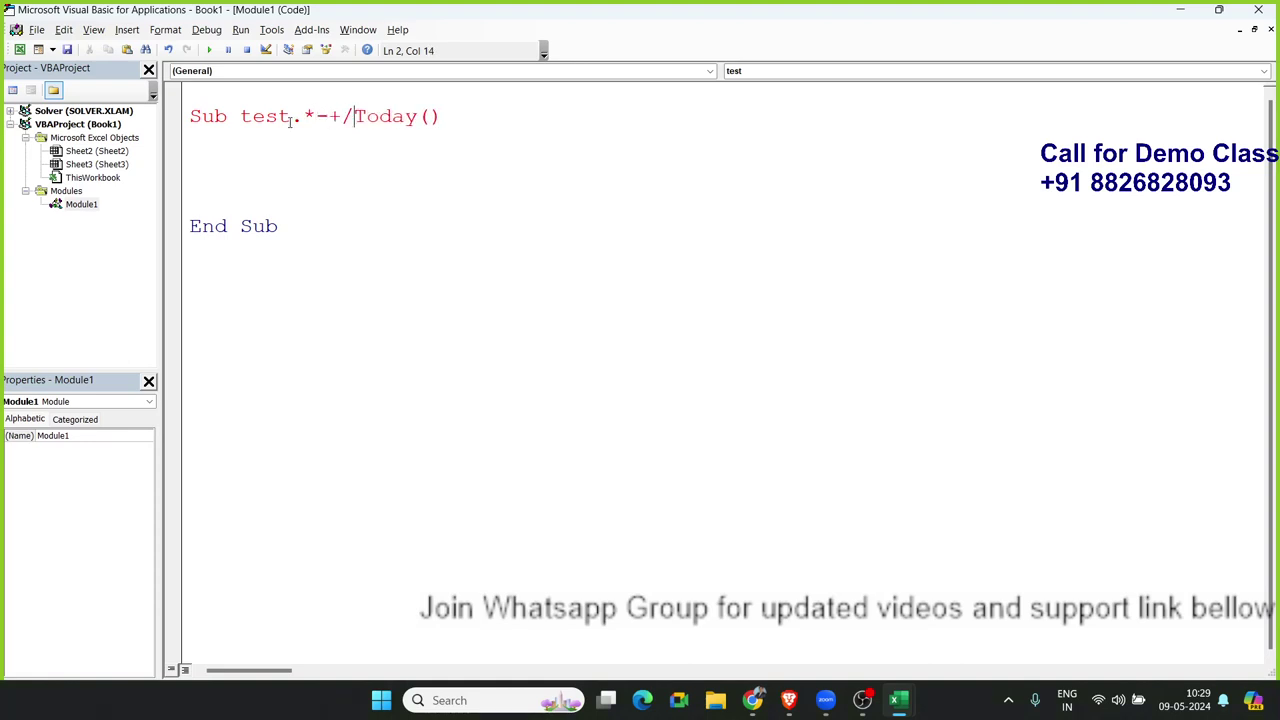
key(BackSpace)
key(BackSpace)
key(BackSpace)
key(BackSpace)
key(BackSpace)
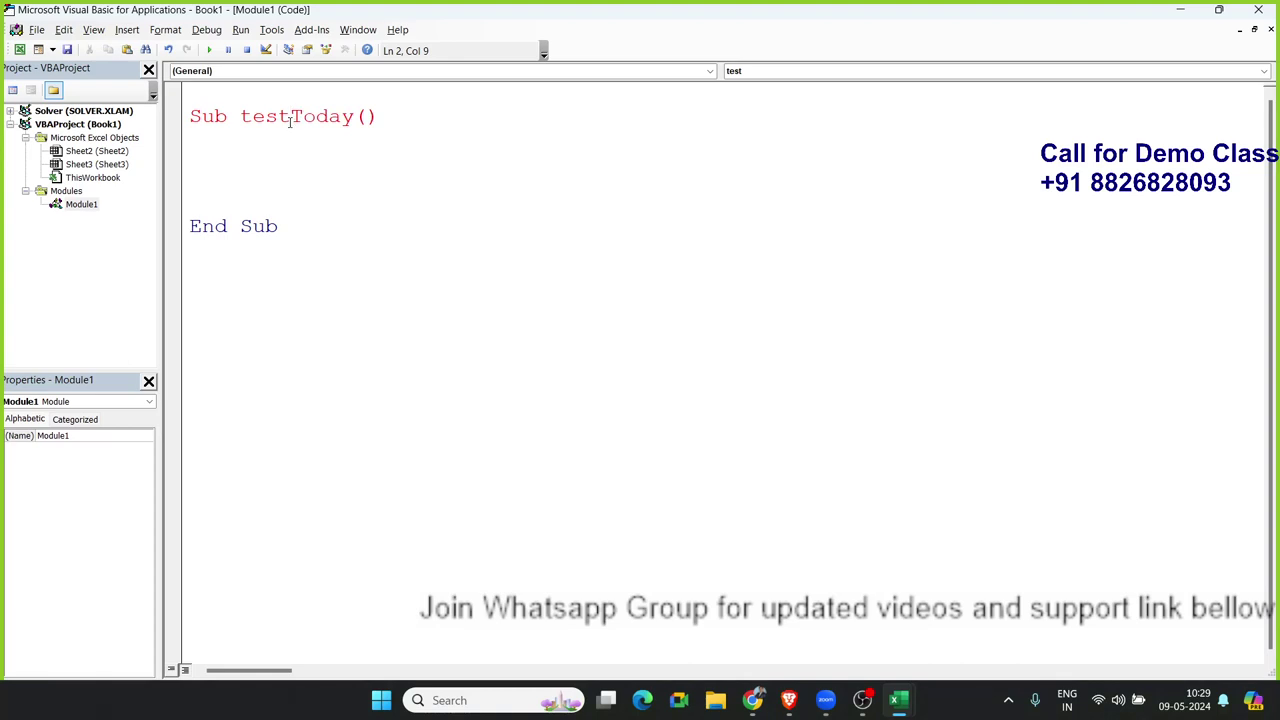
text(_)
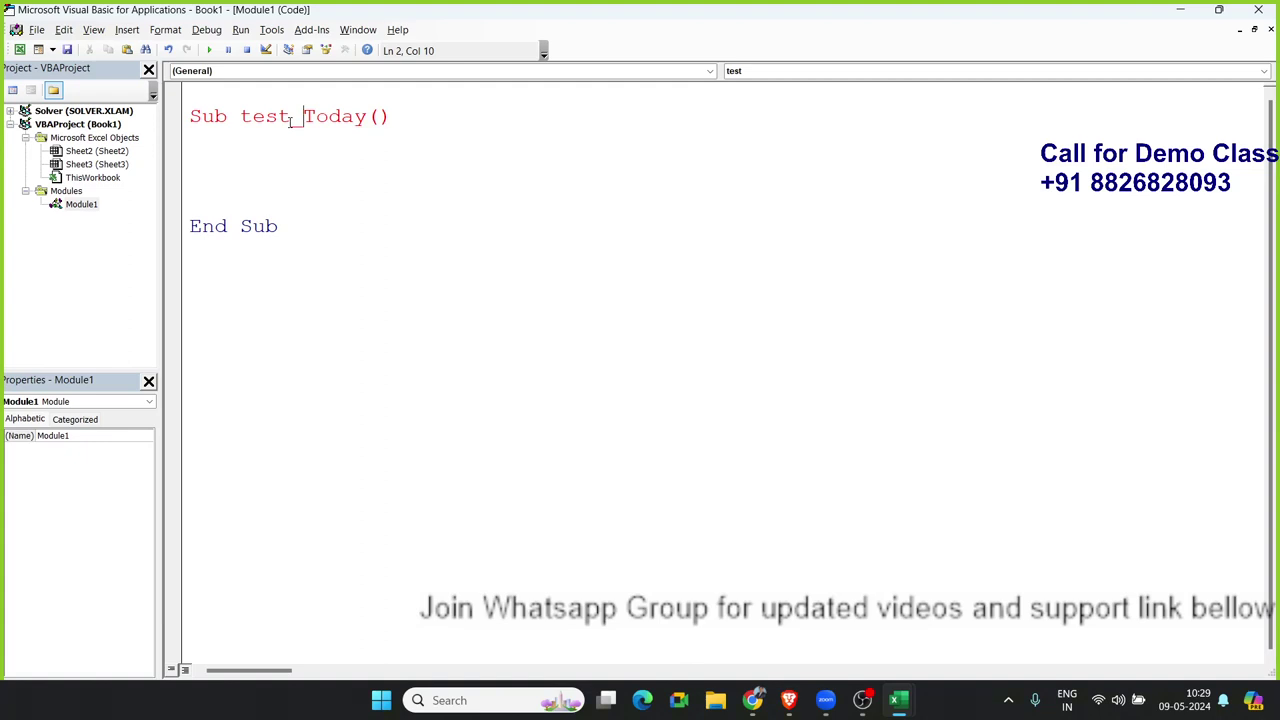
Add an empty raj1 procedure below test_Today, then return to Excel
key(Down)
key(Down)
key(Down)
key(Down)
key(Down)
key(Down)
key(Return)
key(Return)
text(su)
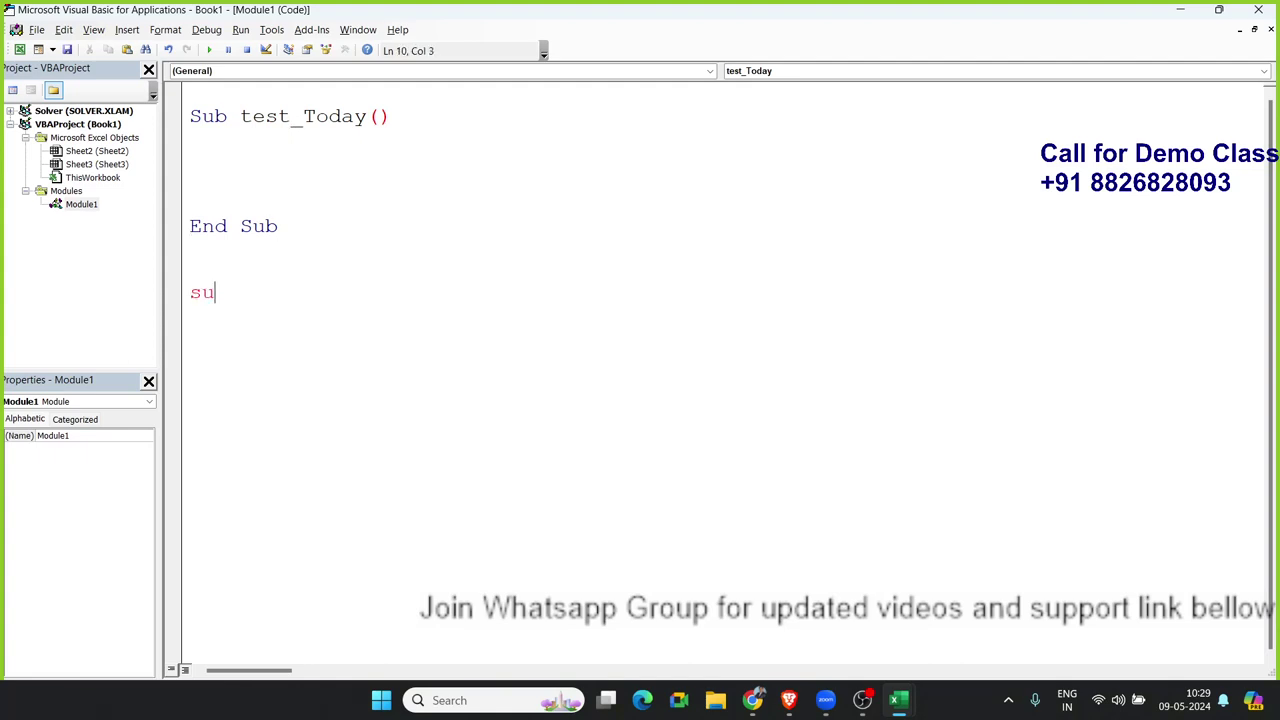
text(b raj)
text(1)
text(())
key(Return)
key(Return)
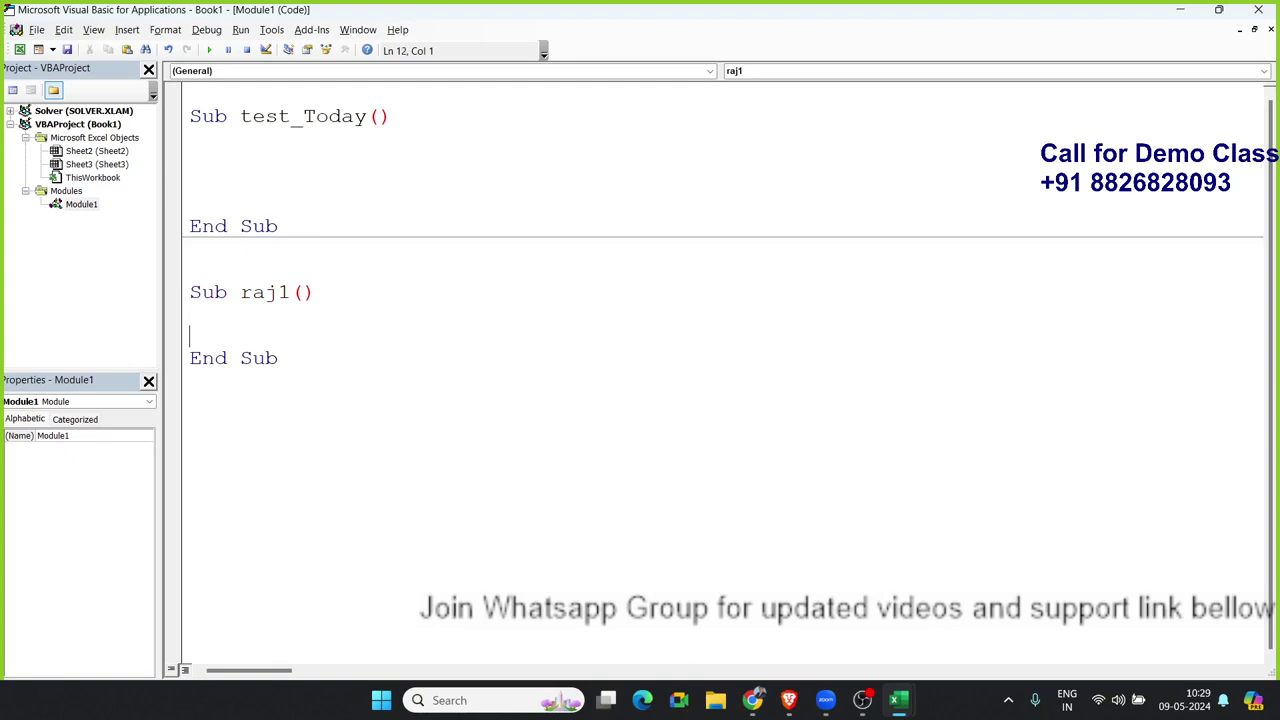
key(Return)
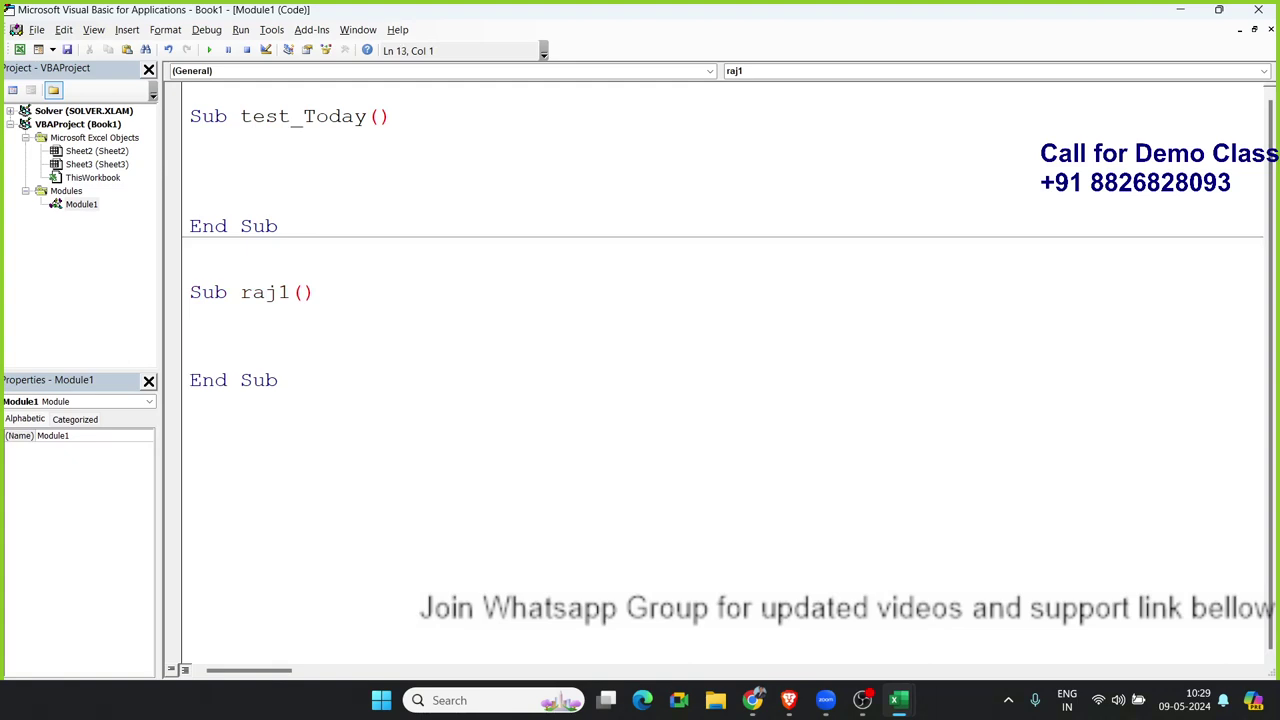
key(alt+F11)
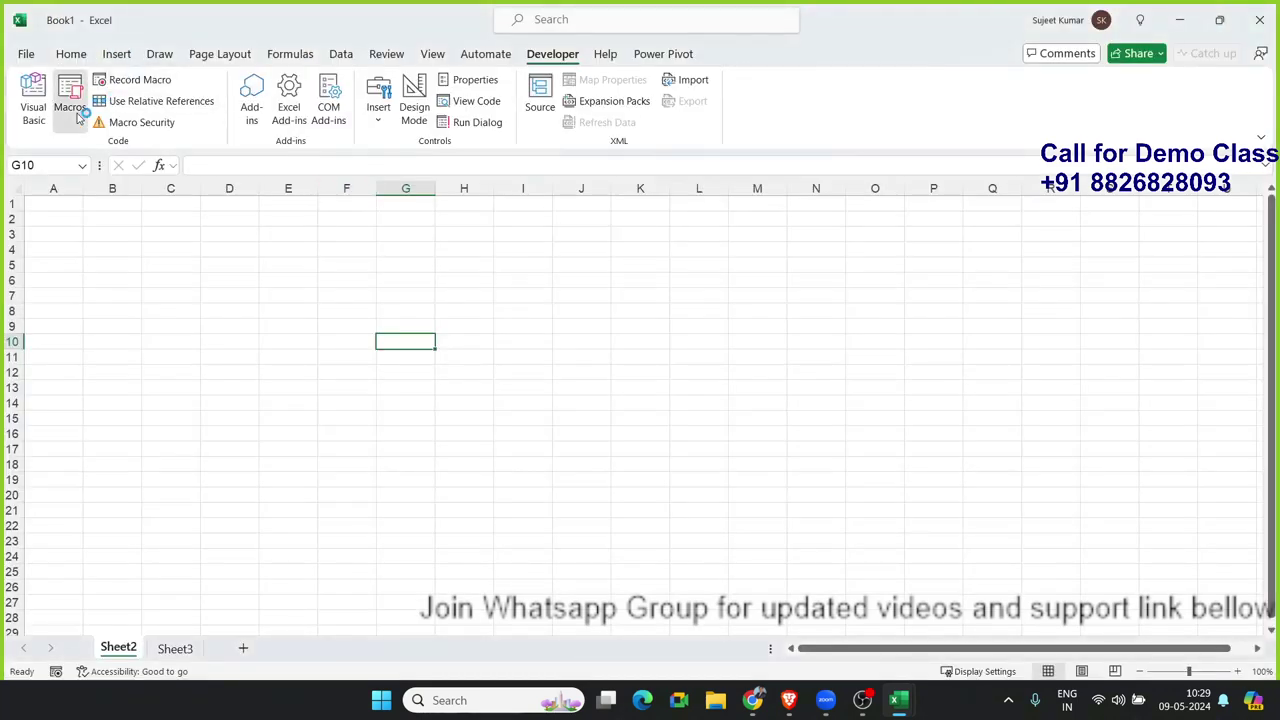
Confirm raj1 and test_Today are listed in the Macro dialog, then close it
click(69, 107)
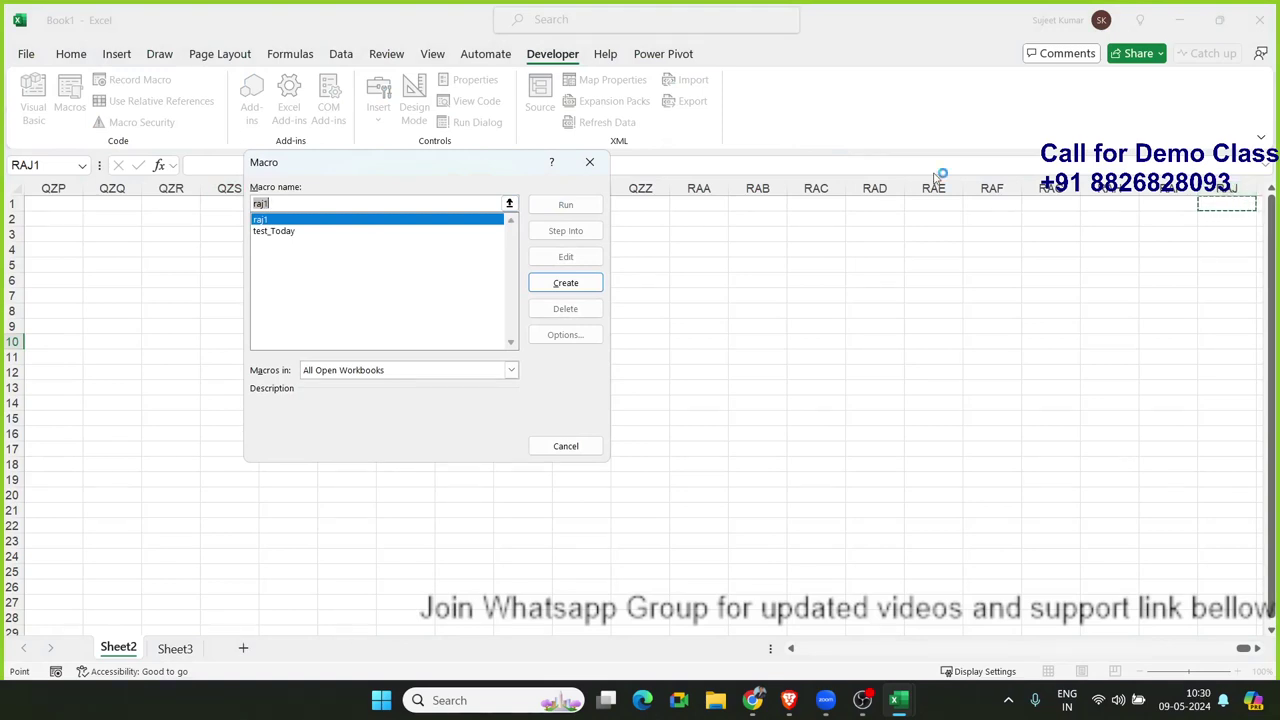
click(369, 203)
click(206, 191)
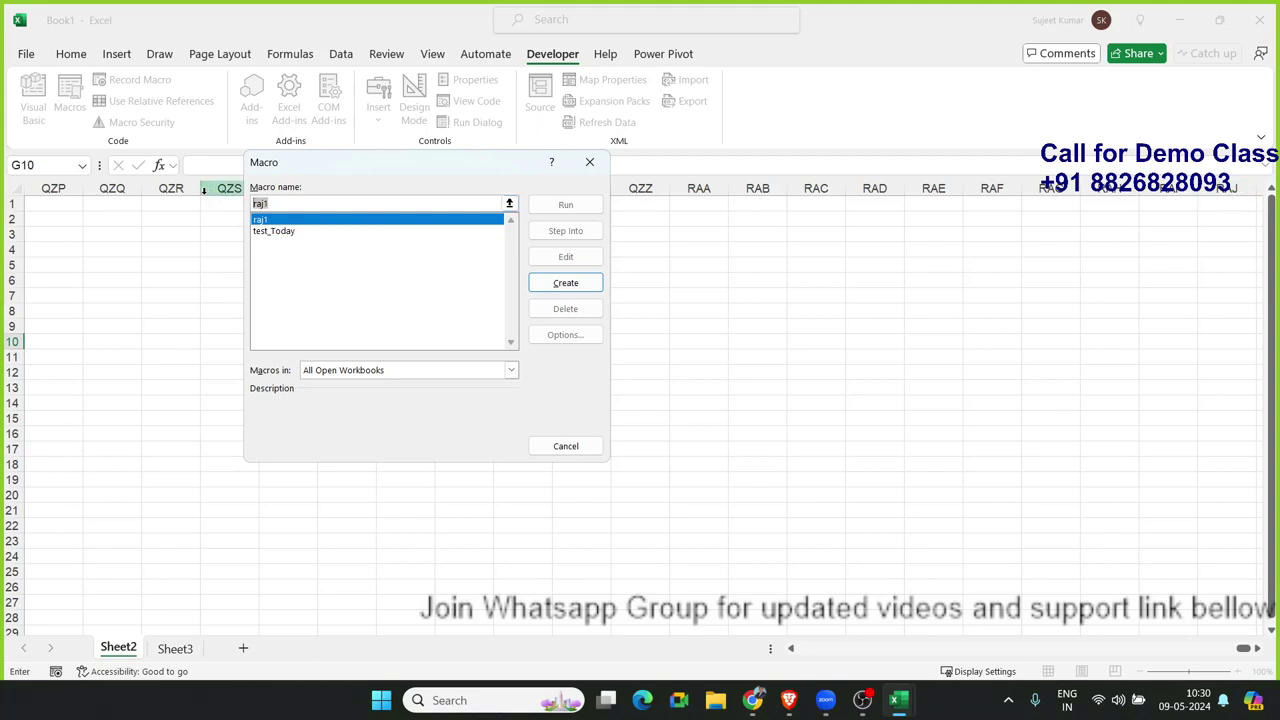
click(589, 162)
click(734, 220)
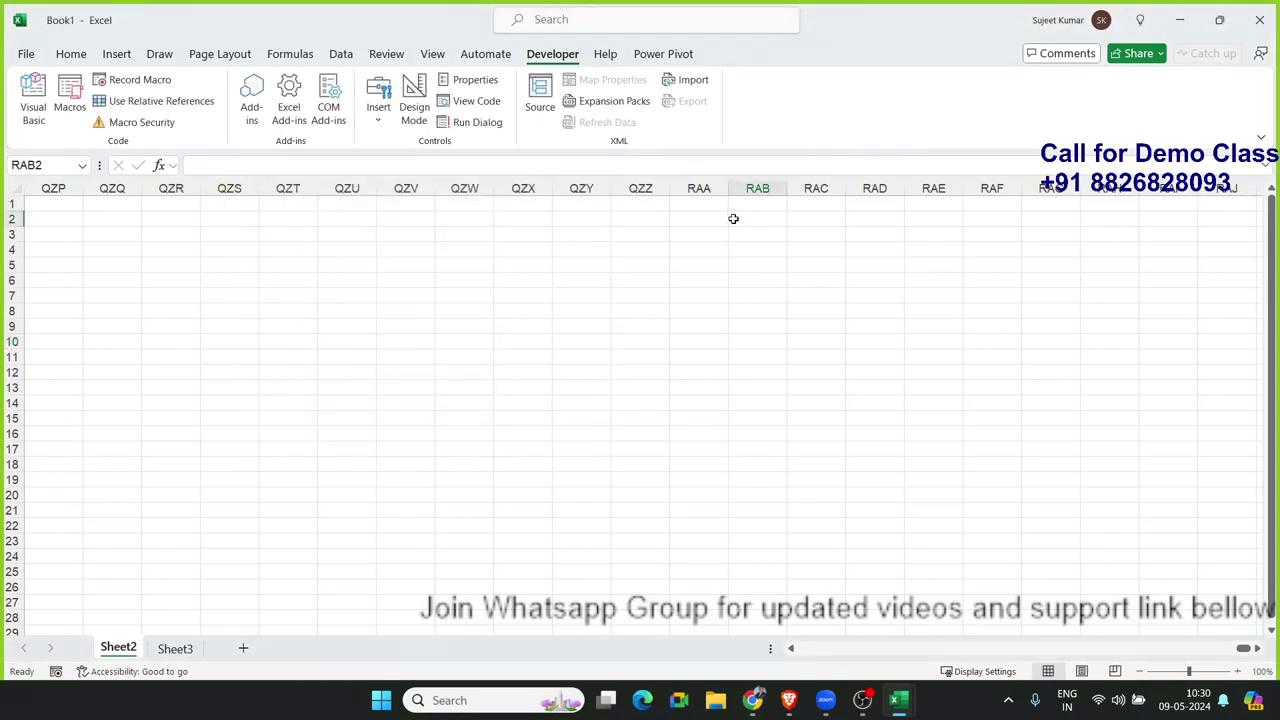
Jump with Ctrl+Right, Ctrl+Up and Ctrl+Left, then go back to the Sub raj1 code
key(ctrl+Right)
key(ctrl+Up)
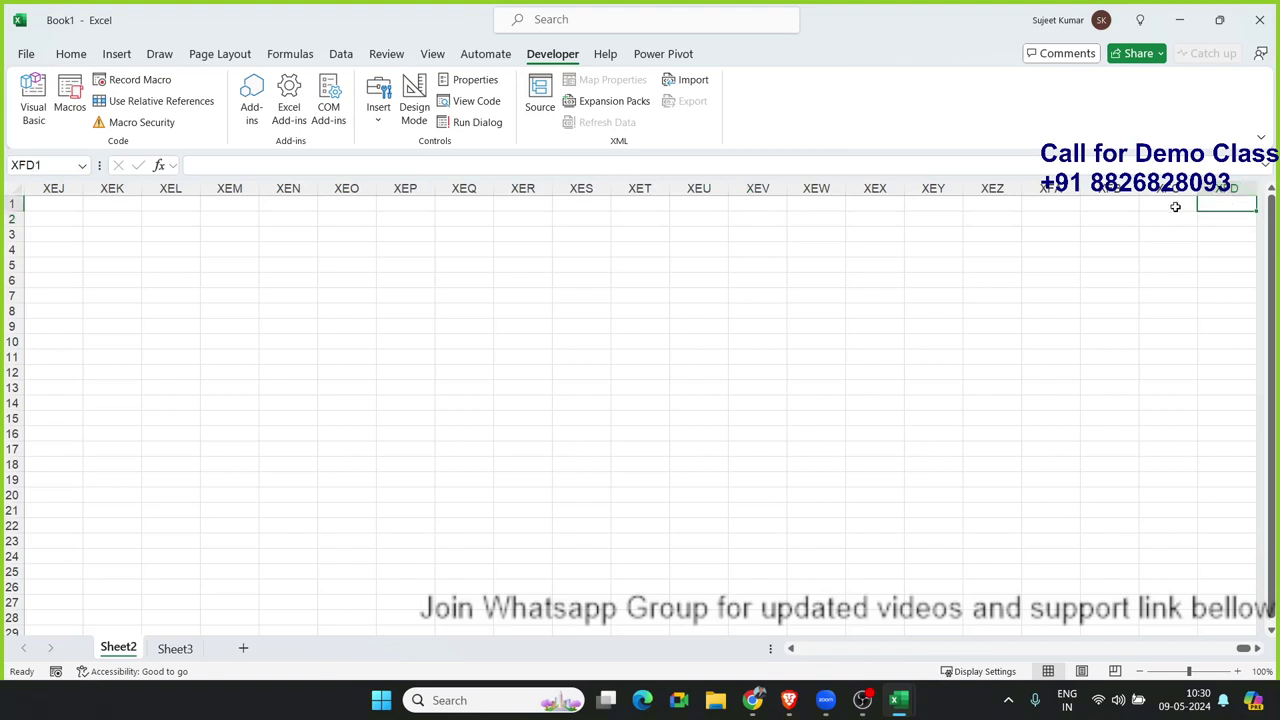
key(ctrl+Left)
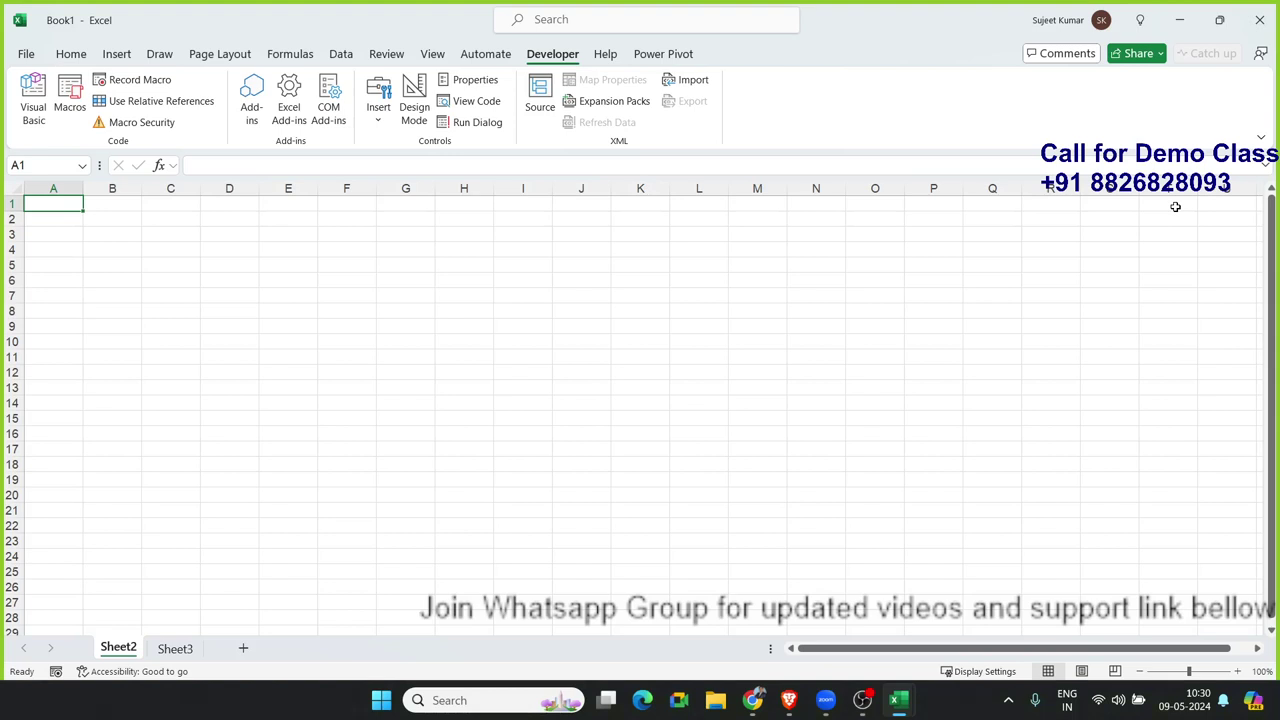
key(alt+F11)
key(Up)
key(Up)
key(Up)
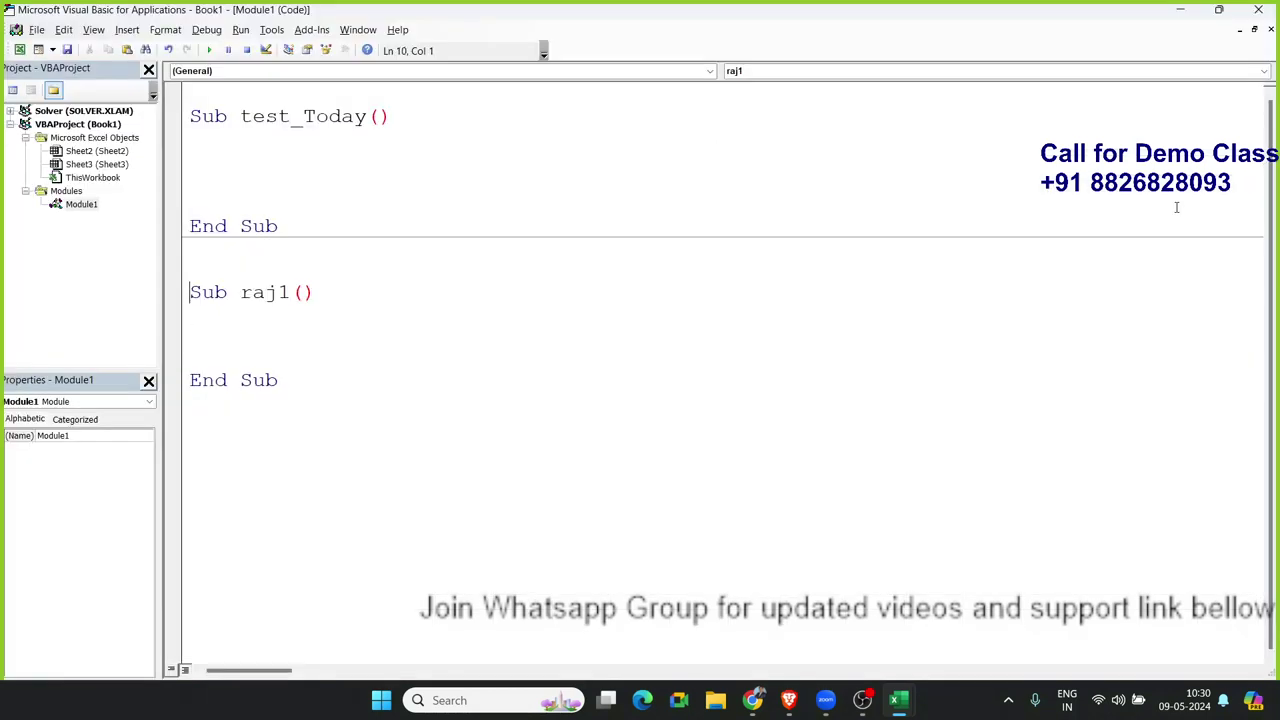
Insert an underscore to rename raj1 to raj_1, then switch back to Excel
key(Right)
key(Right)
key(Right)
key(Right)
key(Right)
key(Right)
key(Right)
text(_)
key(Down)
key(Down)
key(Down)
key(Down)
key(End)
key(Return)
key(alt+F11)
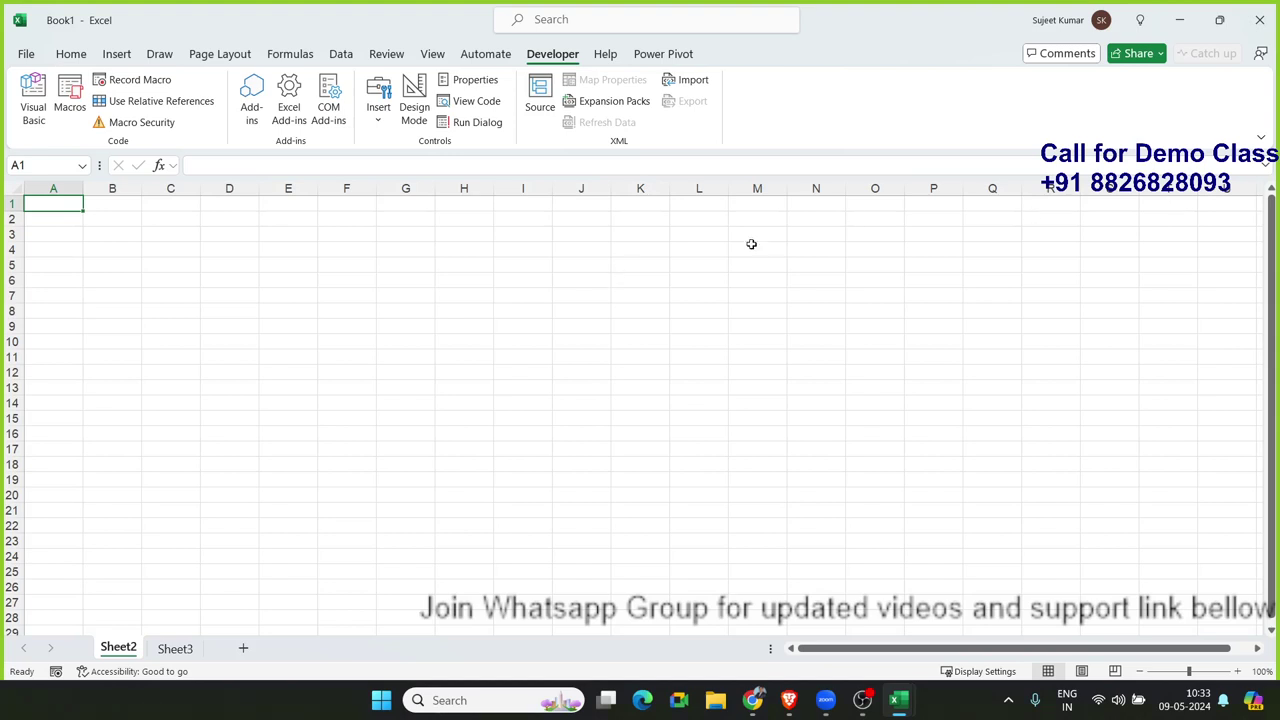
Start recording a new macro named Macro1
click(595, 265)
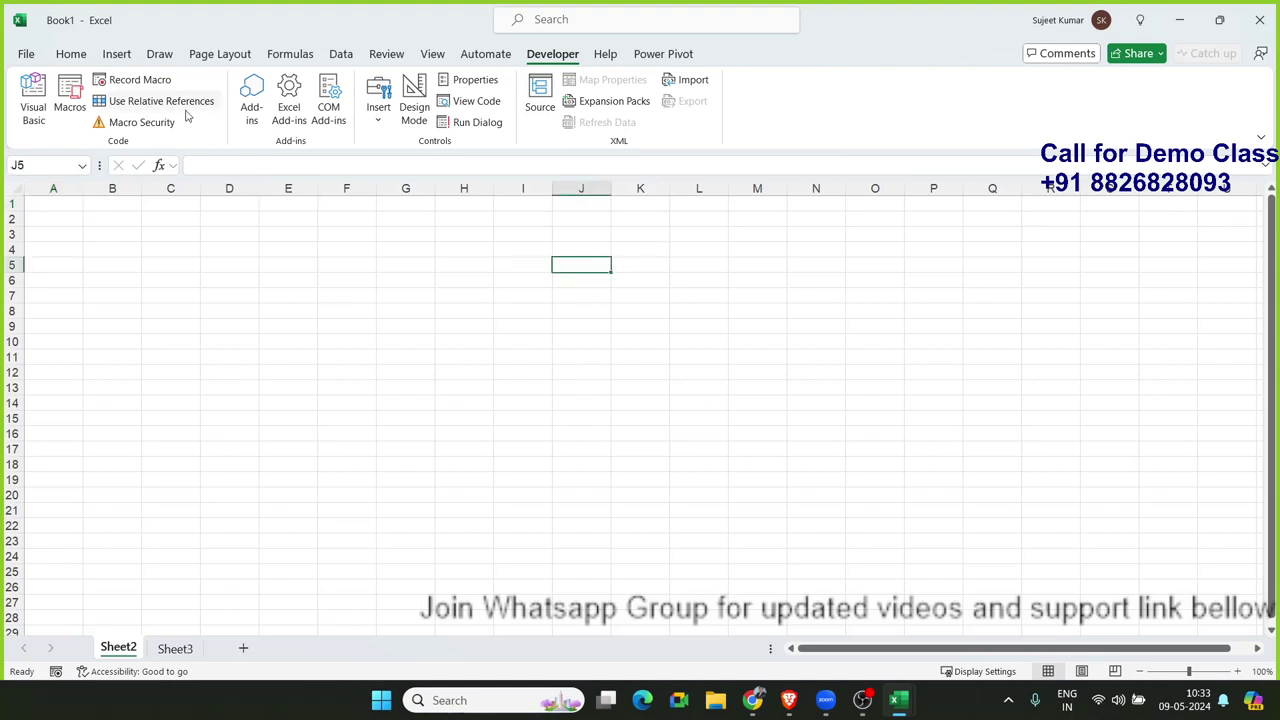
click(165, 80)
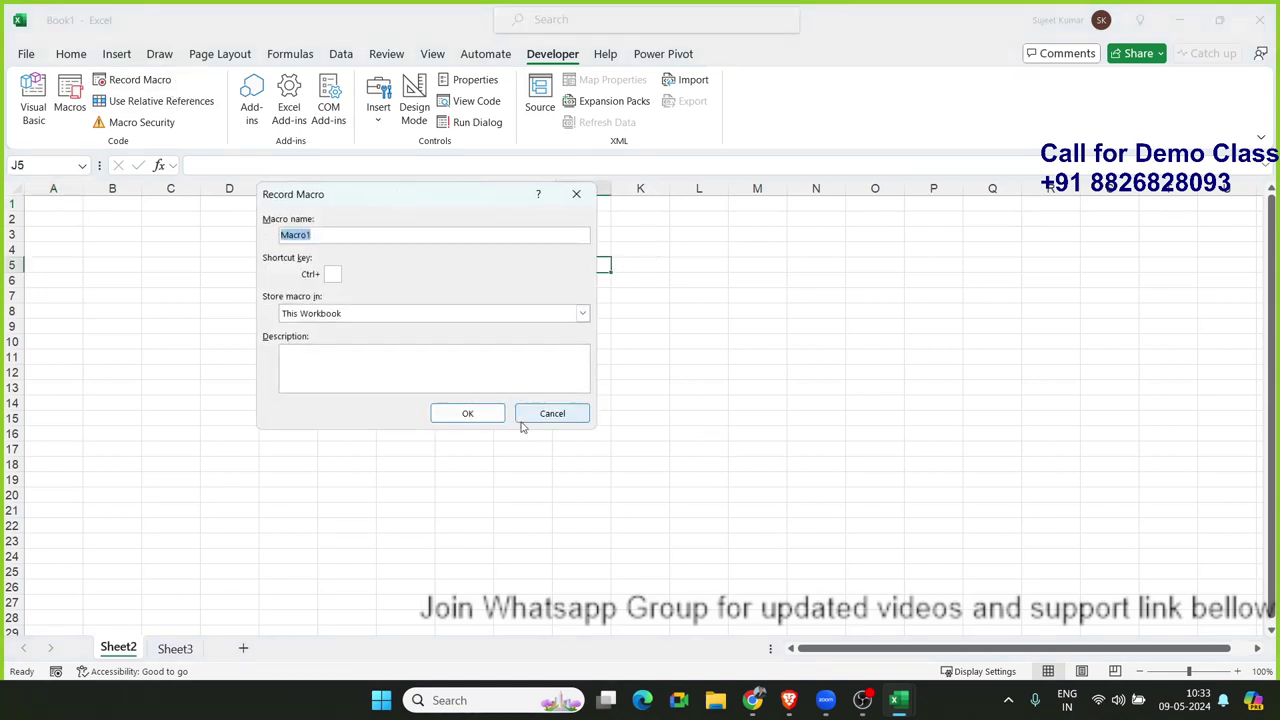
click(499, 414)
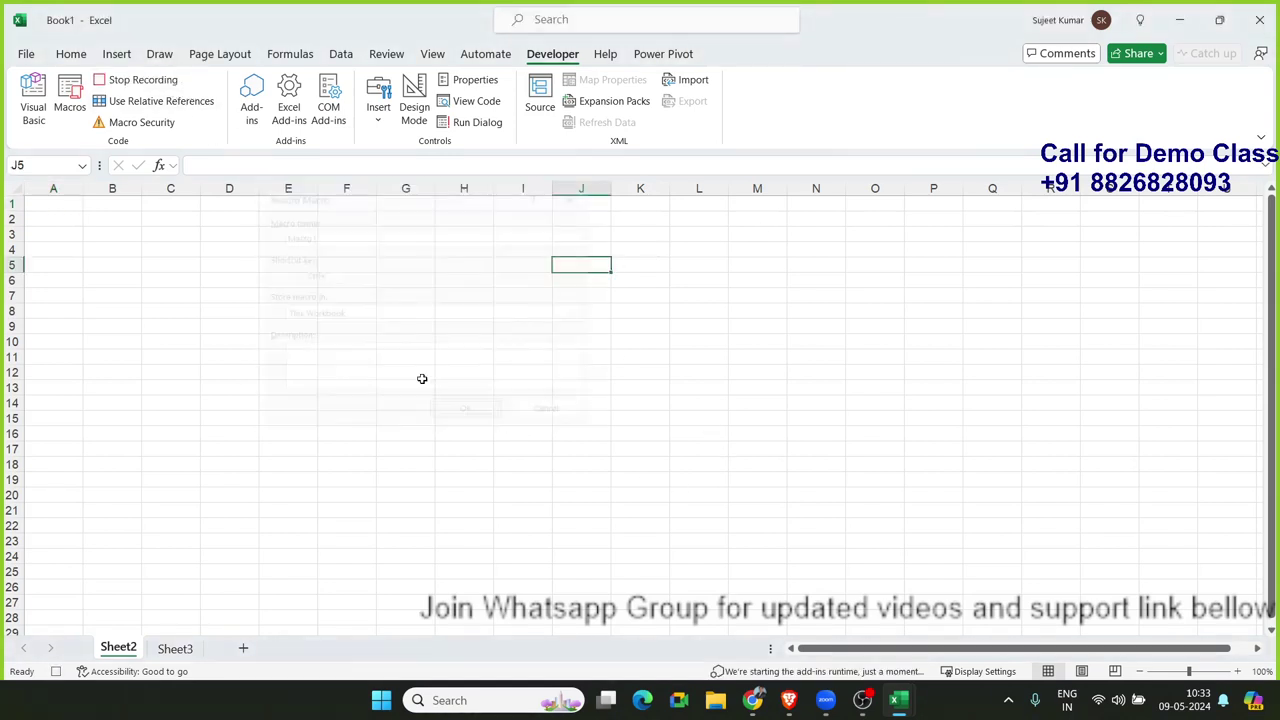
Enter the headers Name, Roll and Marks in A1:C1, then stop recording
click(72, 202)
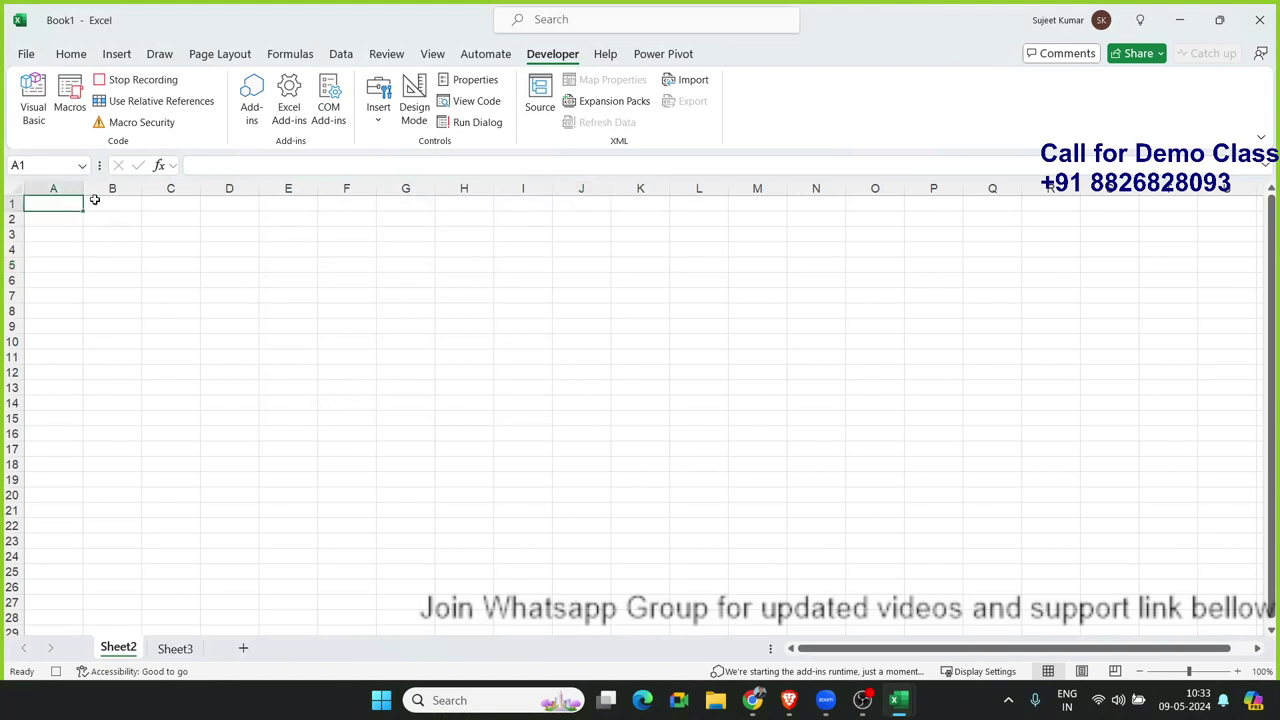
text(Name)
key(Tab)
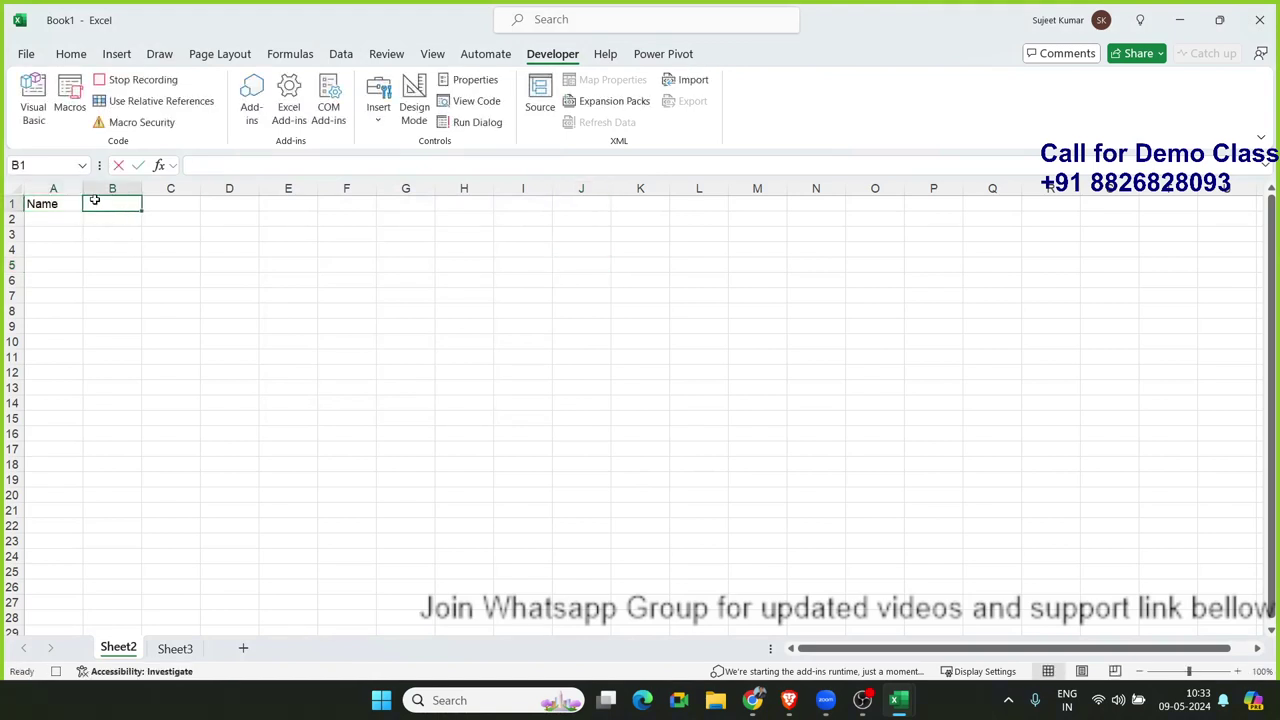
text(Roll)
key(Tab)
text(NM)
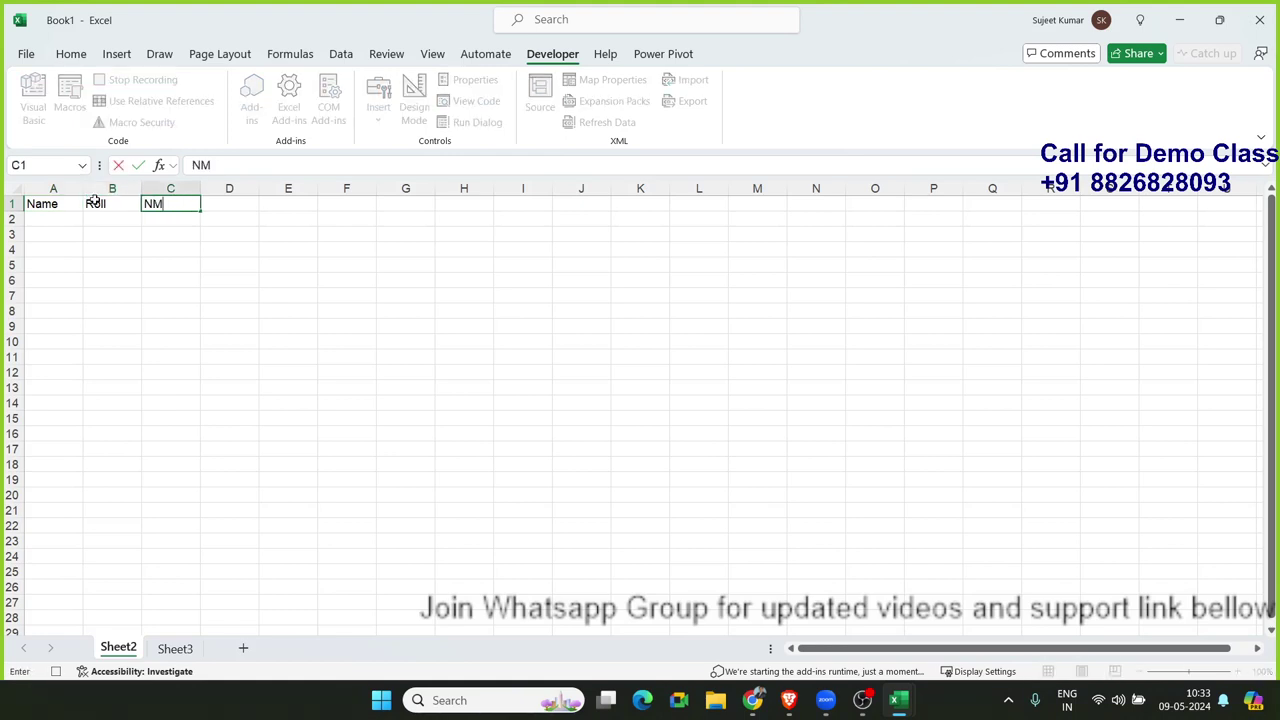
text(arks)
key(BackSpace)
key(BackSpace)
key(BackSpace)
key(BackSpace)
key(BackSpace)
key(BackSpace)
text(Mar)
text(ks)
key(Return)
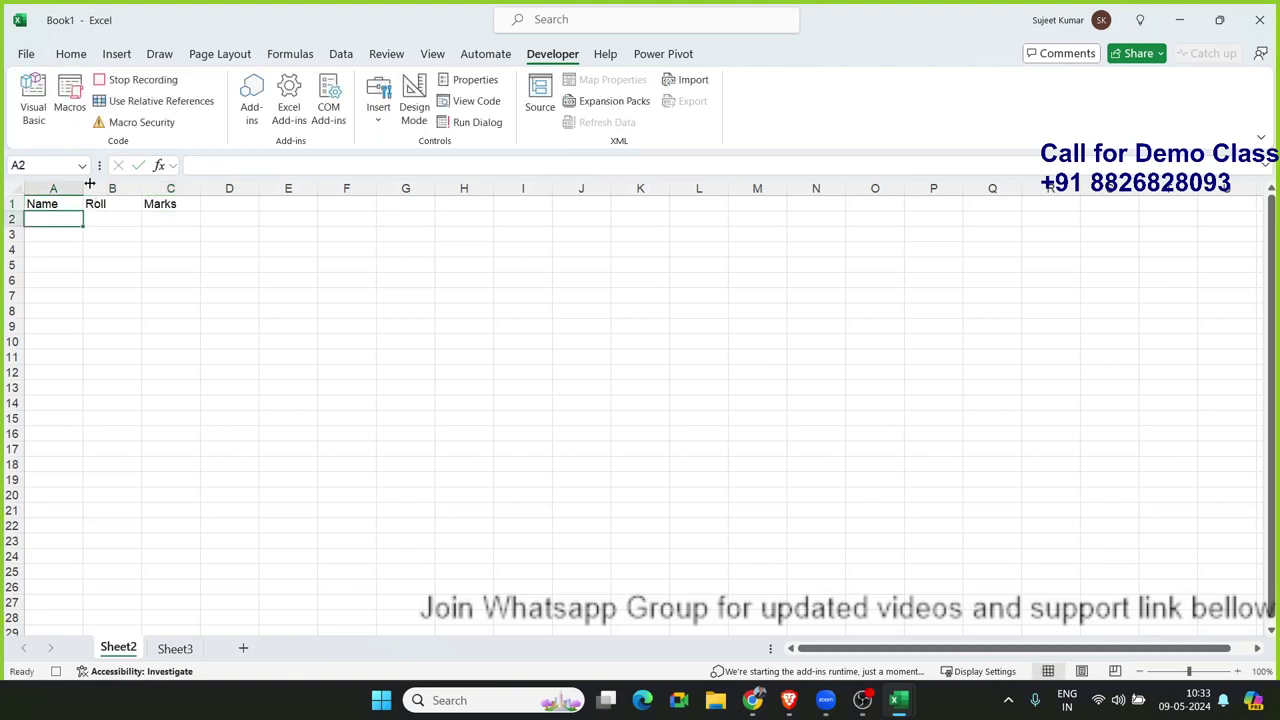
click(136, 82)
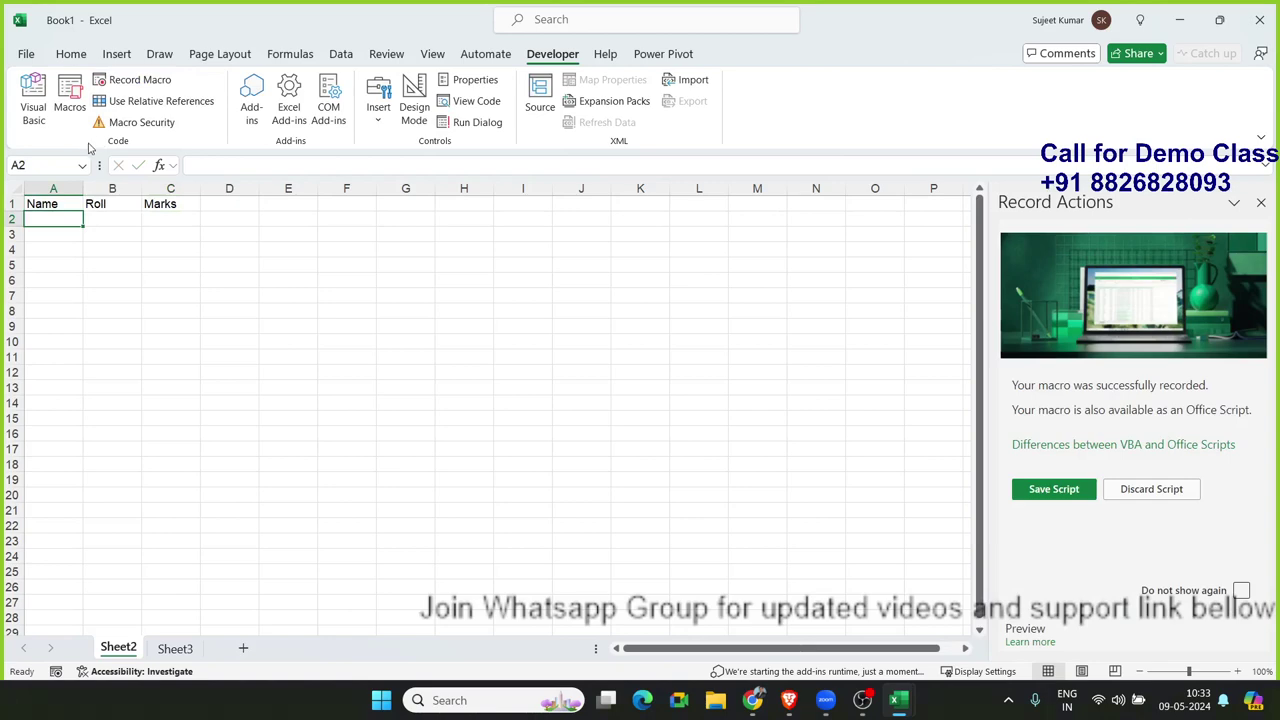
Open Module2 in the VBA editor and highlight the recorded Macro1 code
click(43, 128)
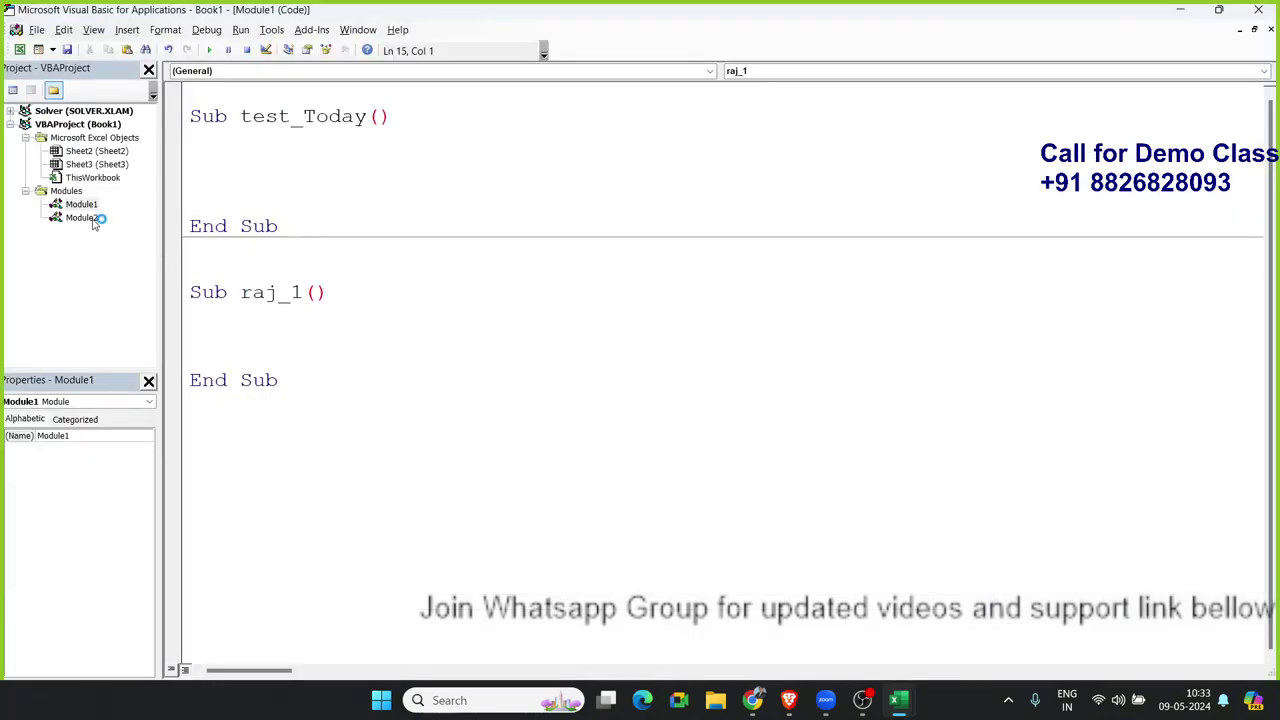
click(82, 218)
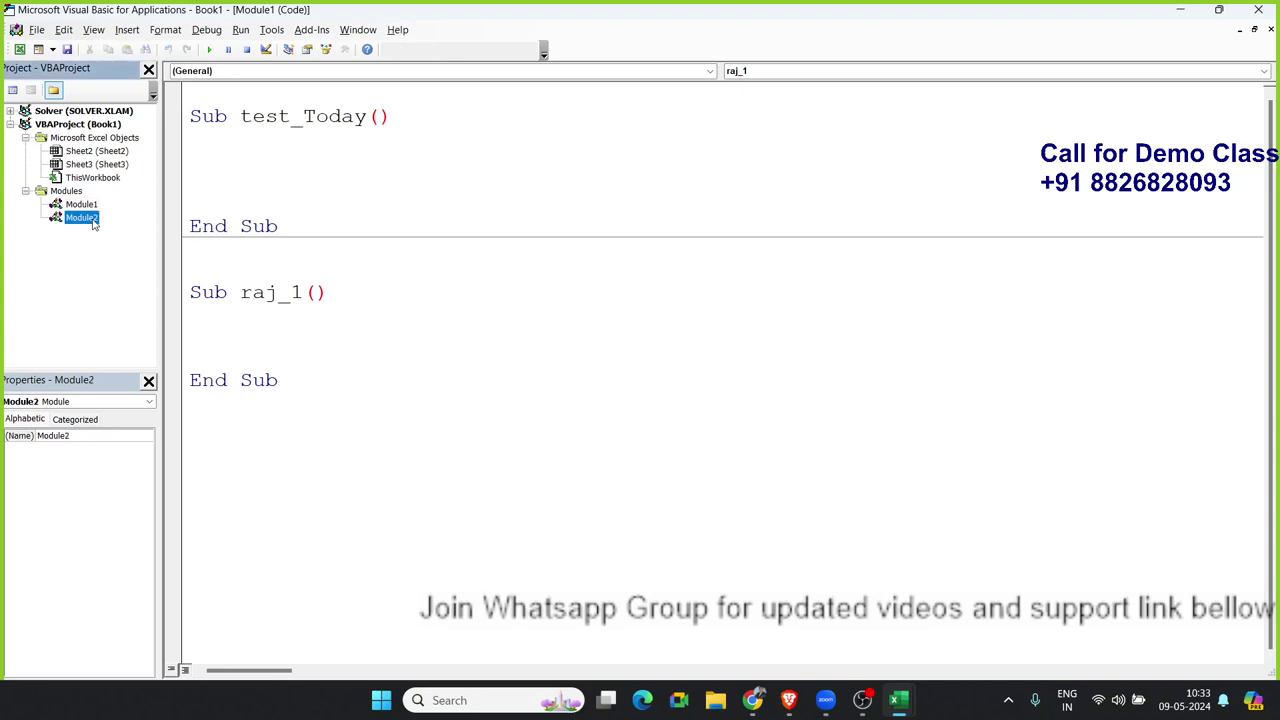
double_click(92, 222)
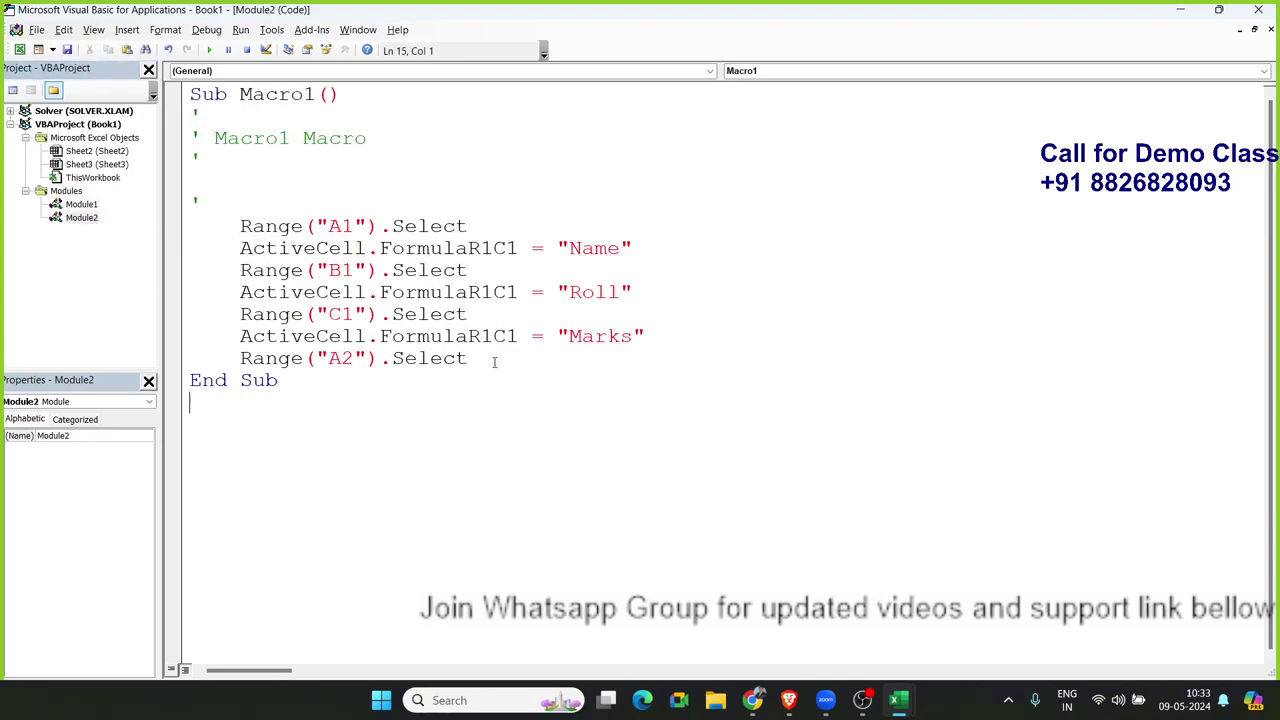
drag(491, 357, 206, 204)
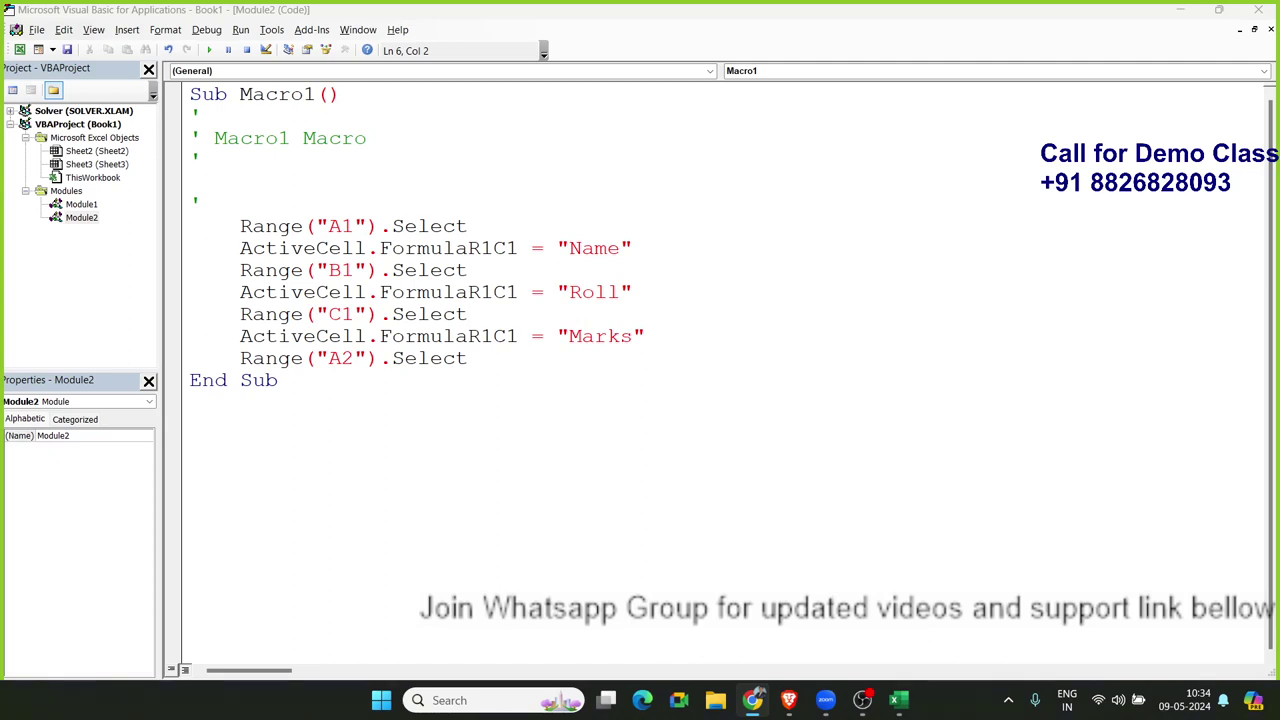
click(202, 400)
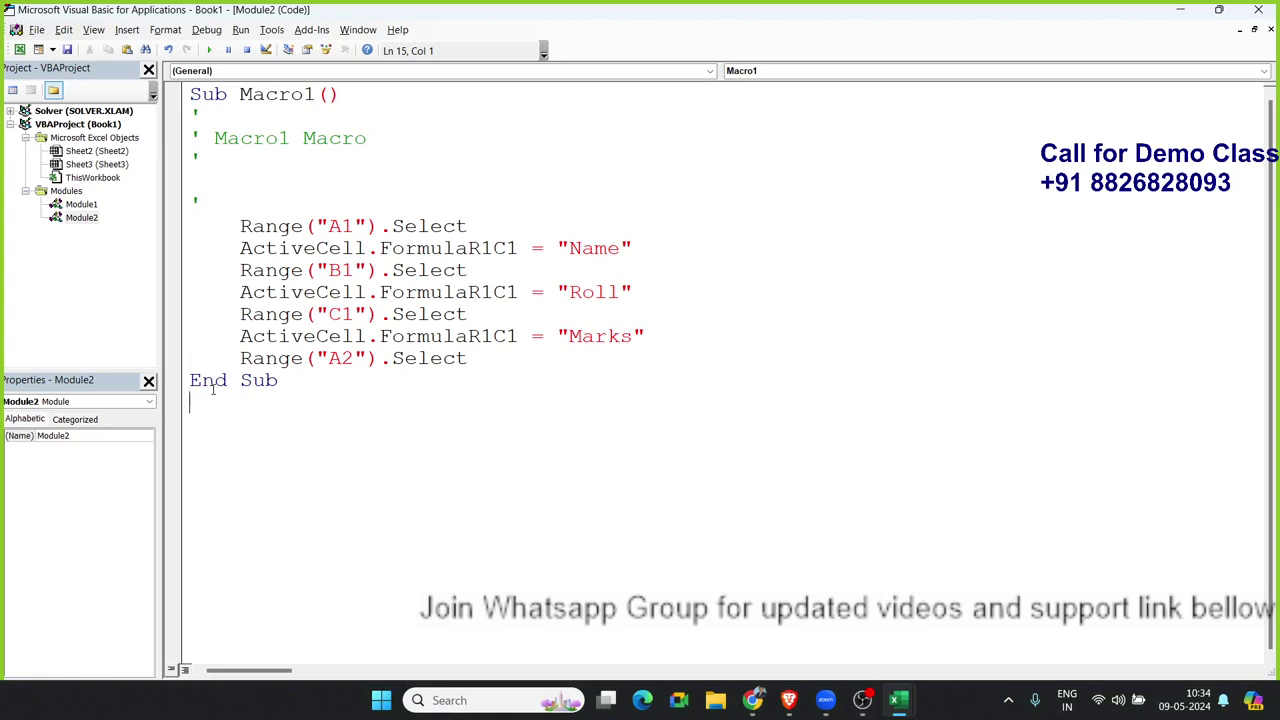
Below Macro1, write Sub rrr() containing Range("A1").Value = "Name"
key(Return)
key(Return)
text(sub )
text(rrr())
key(Return)
key(Return)
key(Return)
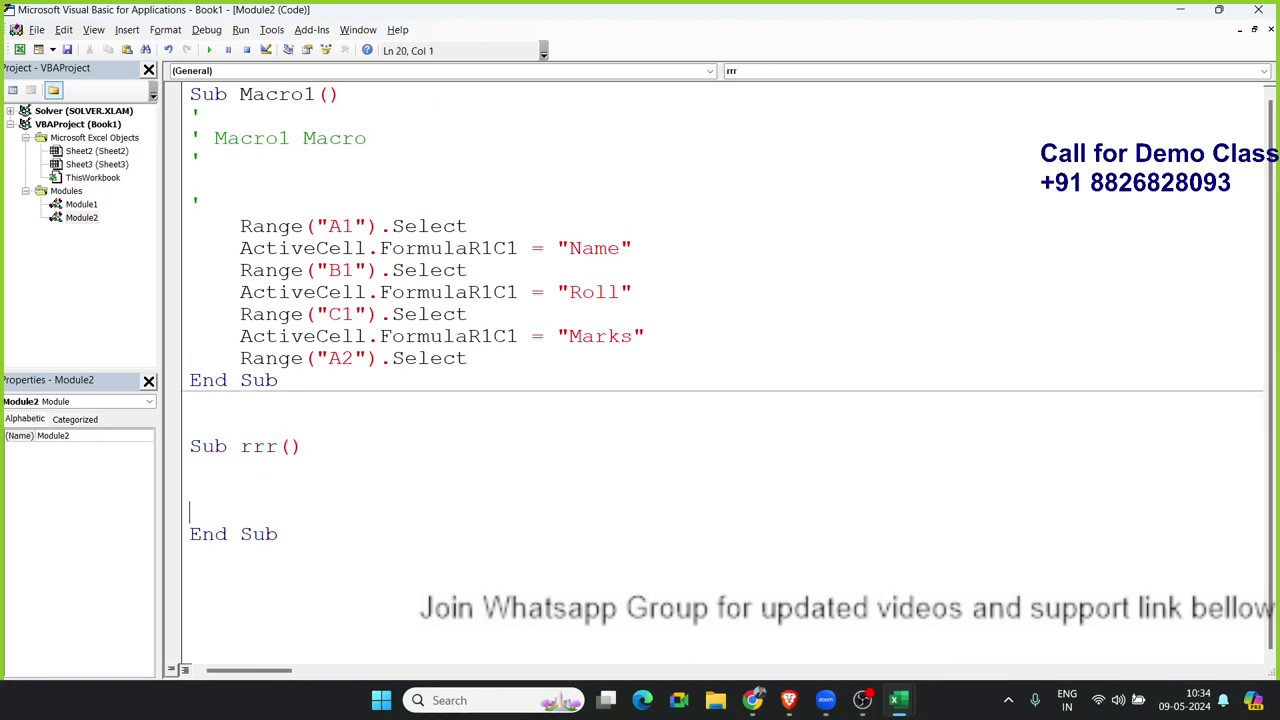
key(Up)
text(range)
text(("A1)
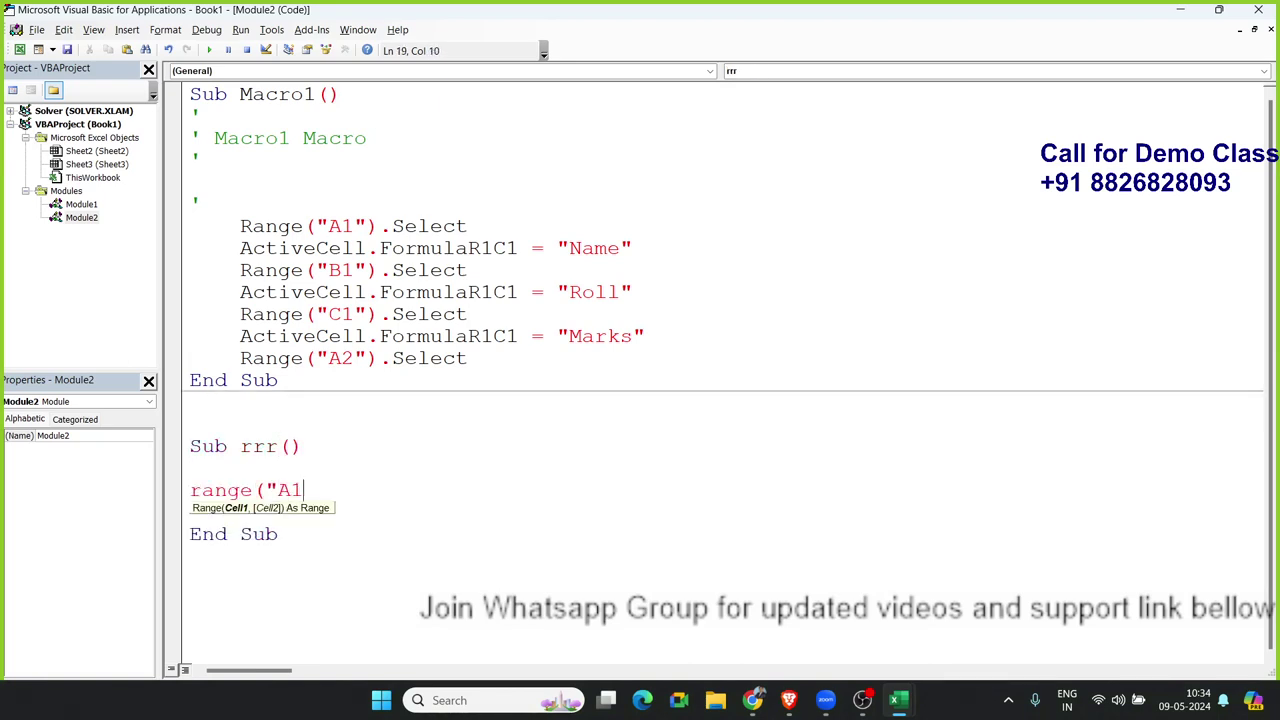
text(").v)
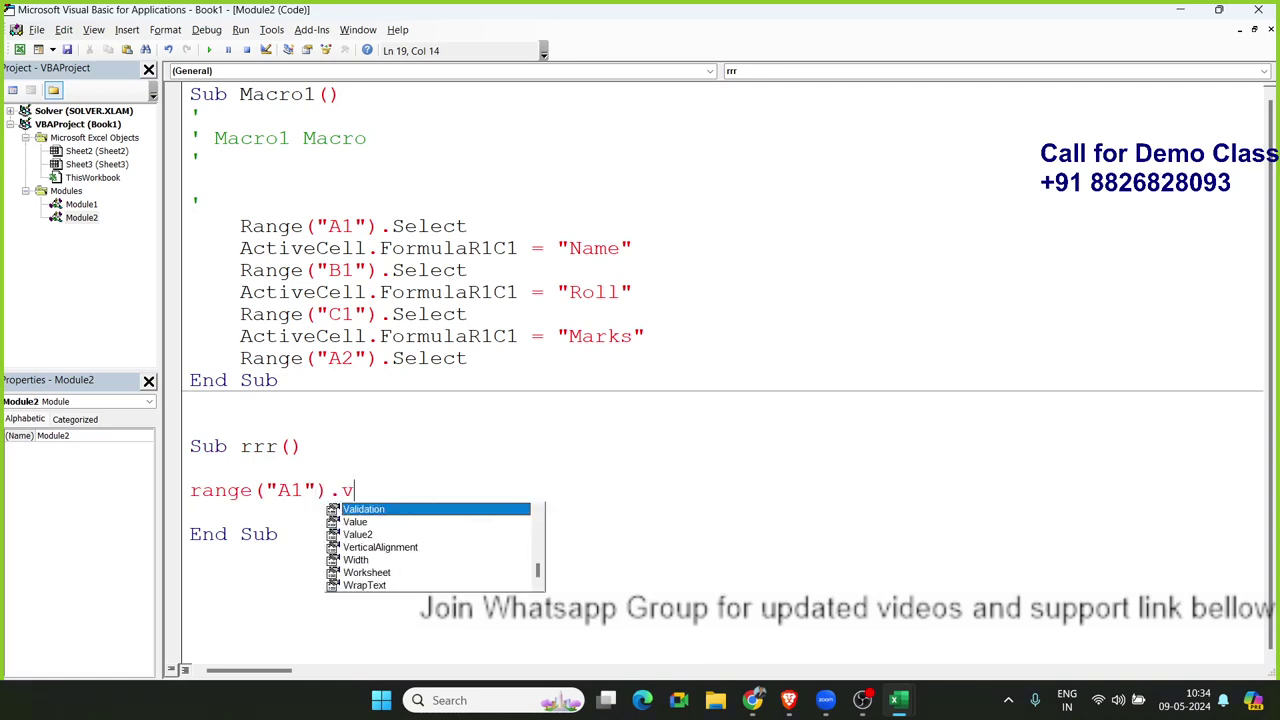
key(Tab)
text(=")
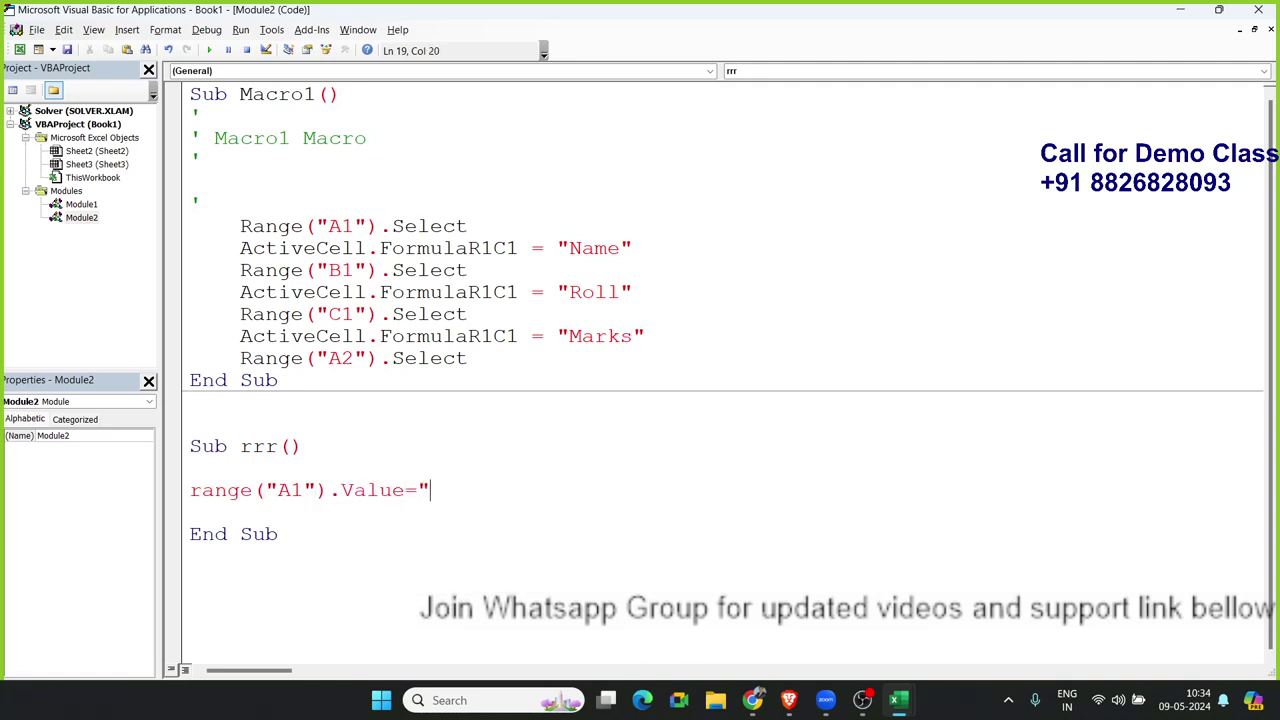
text(NAme)
key(BackSpace)
key(BackSpace)
key(BackSpace)
text(ame)
text(")
key(Return)
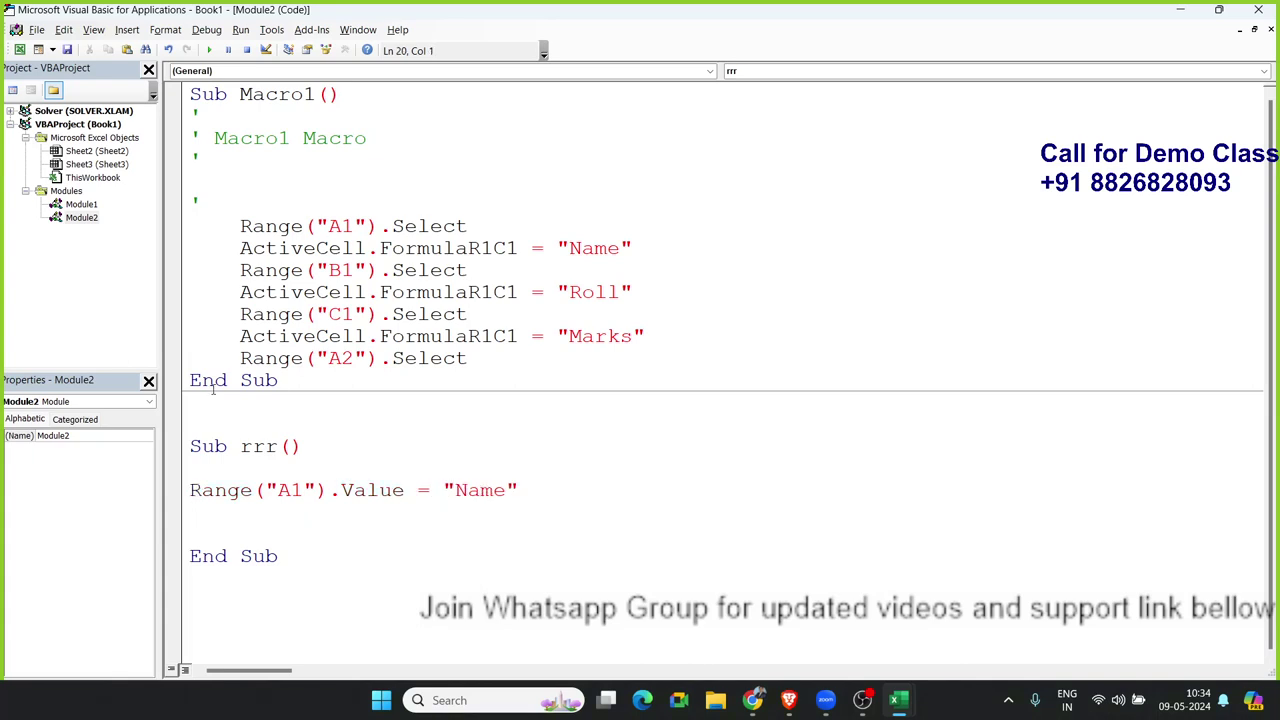
drag(528, 272, 341, 226)
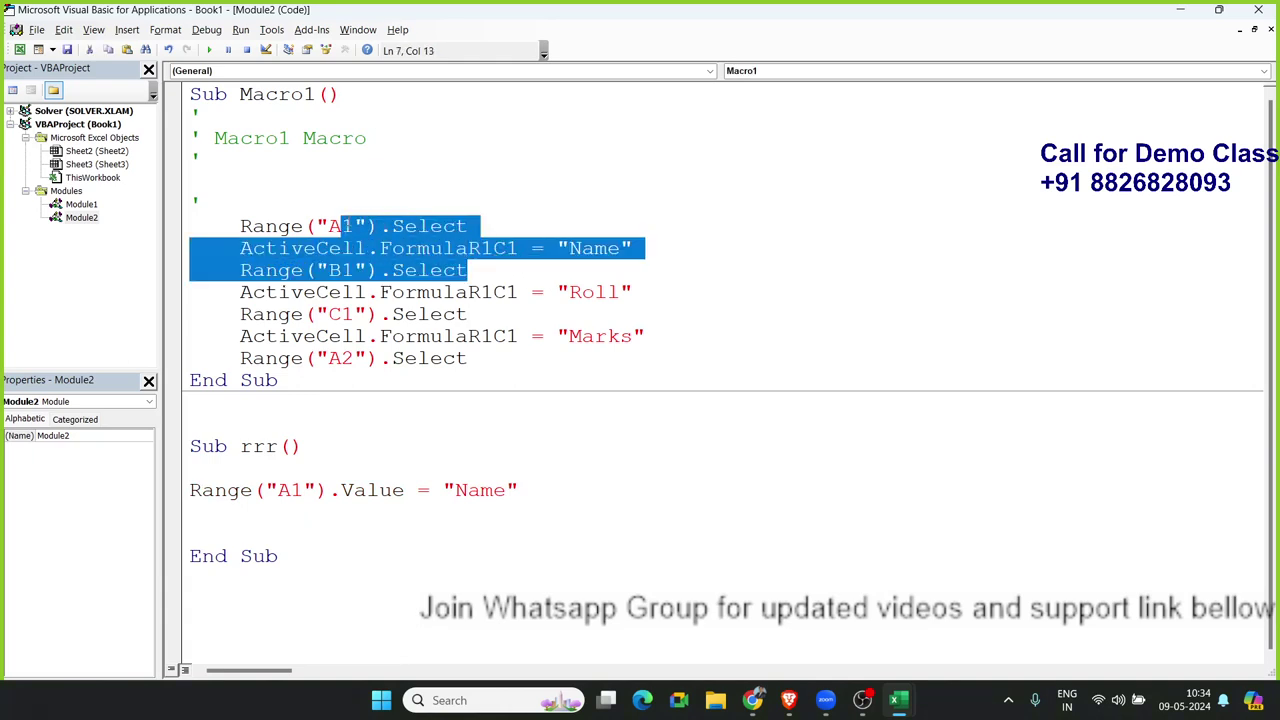
click(350, 529)
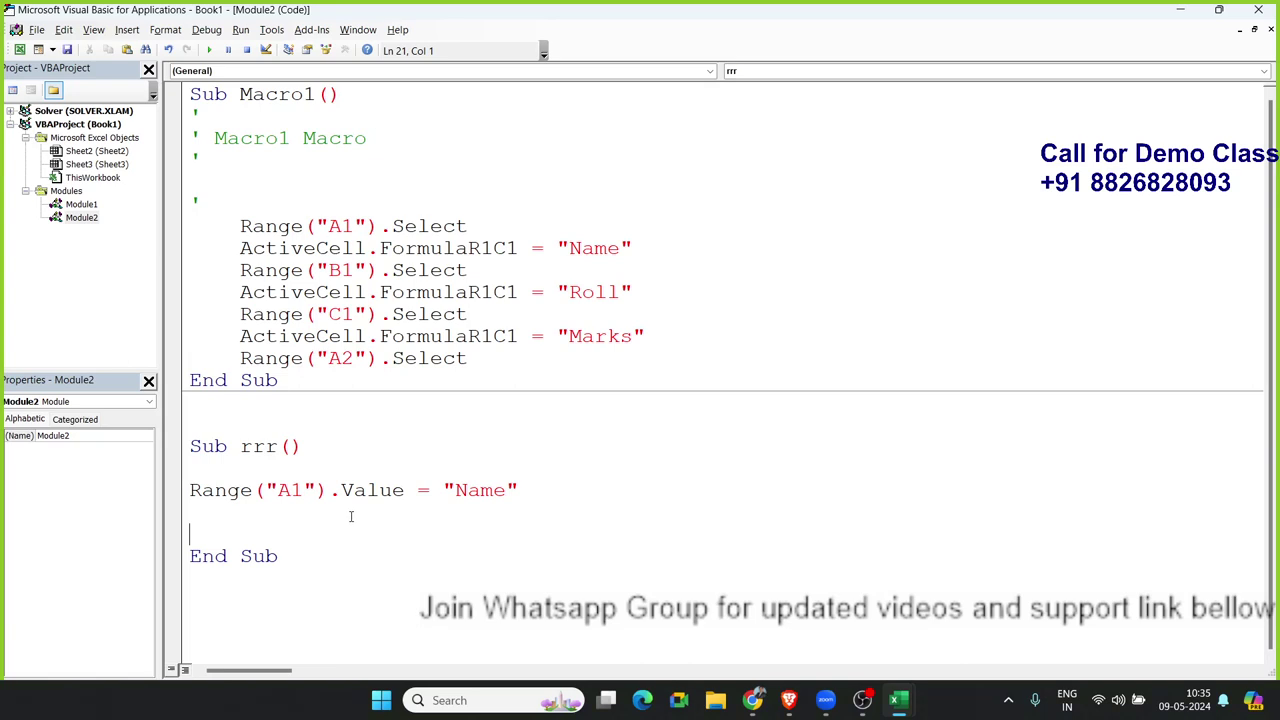
click(352, 516)
drag(199, 488, 253, 512)
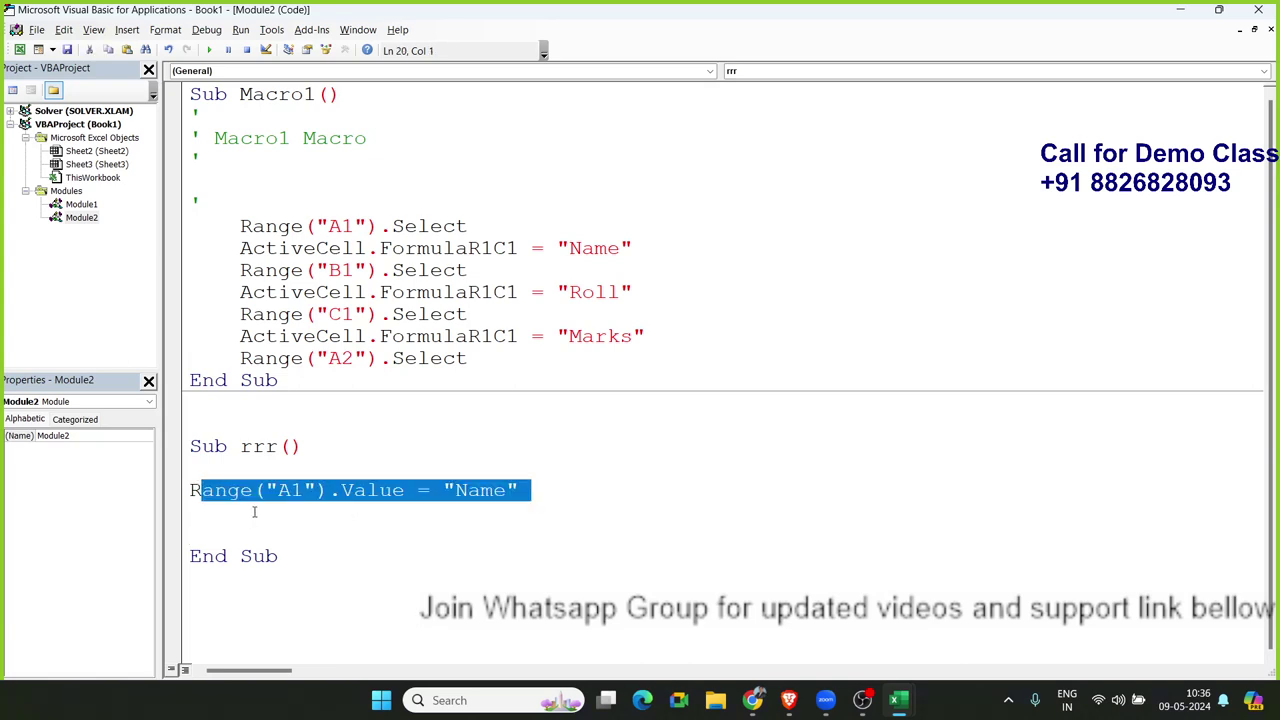
drag(468, 360, 232, 228)
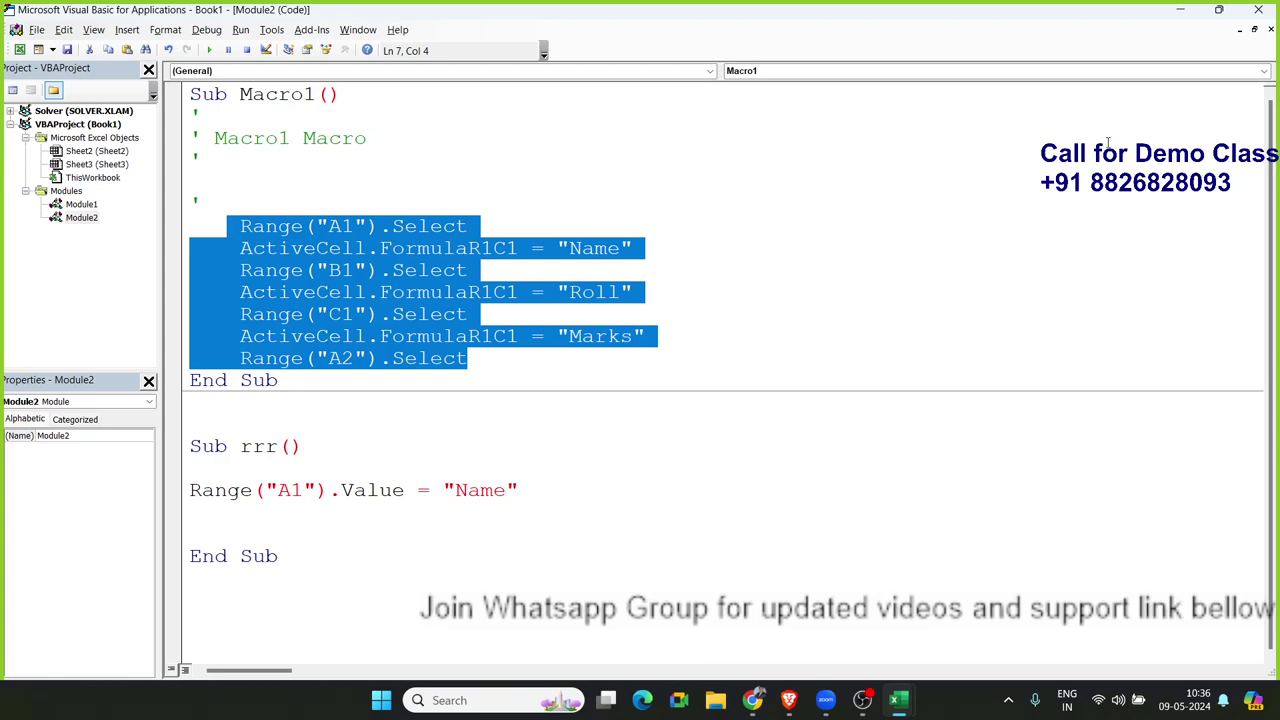
key(alt+Tab)
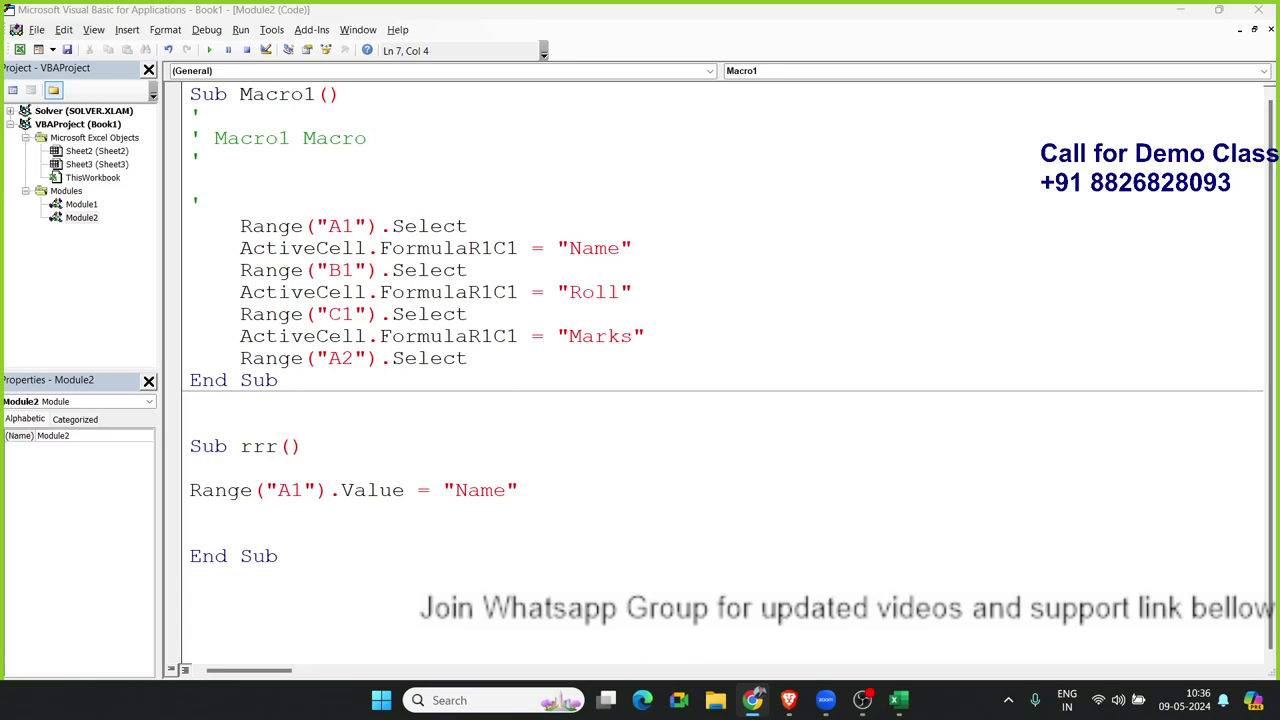
click(519, 364)
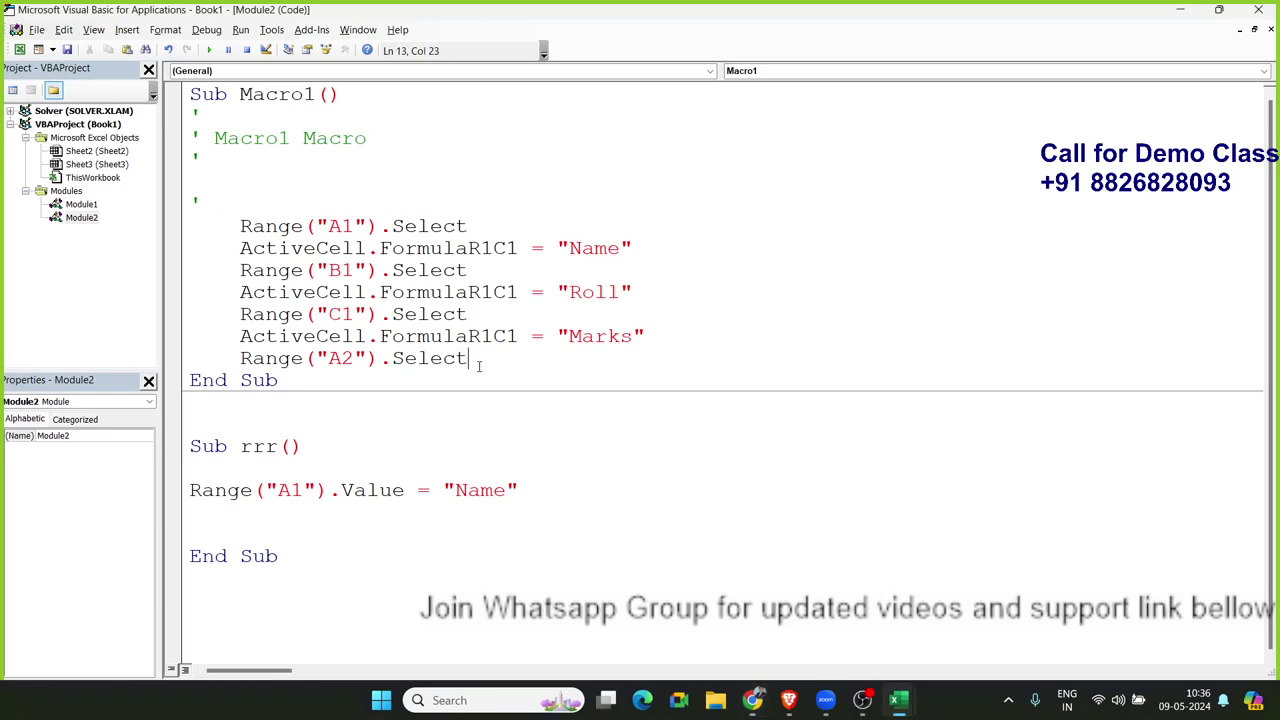
Minimize the VBA editor, close the macro-recorded pane, and copy cell E8
click(1182, 10)
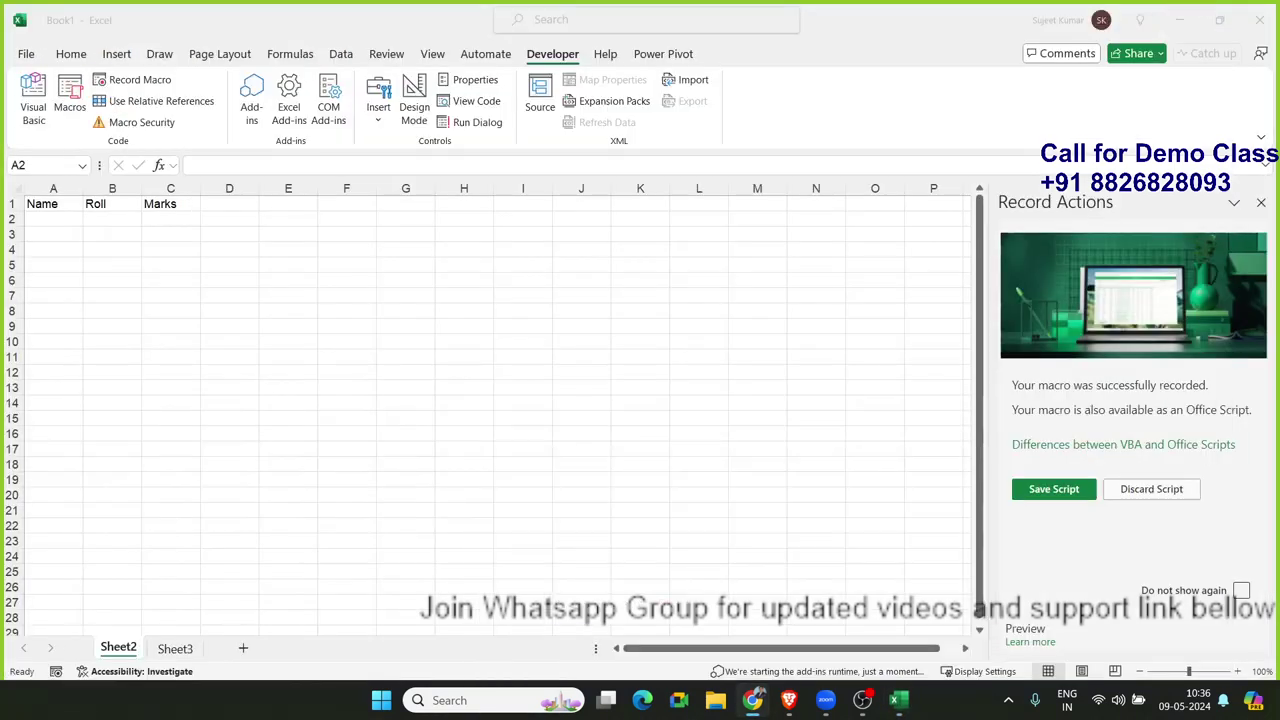
click(1261, 202)
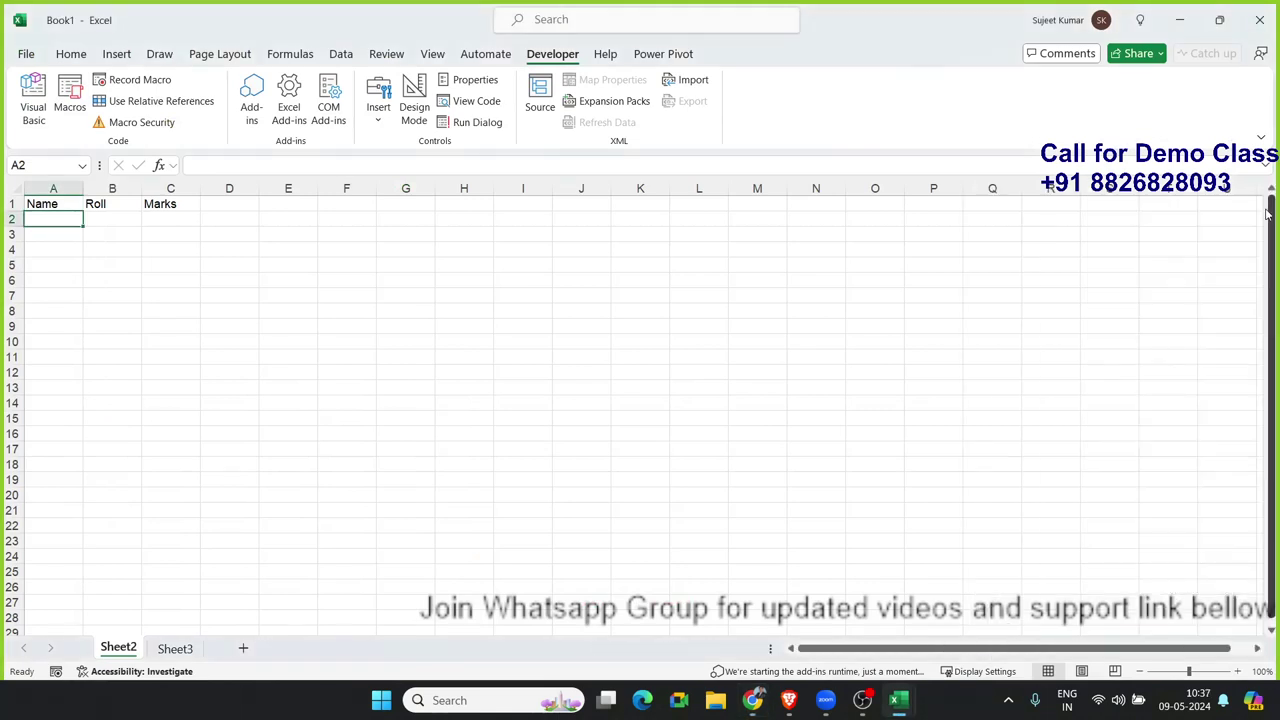
click(920, 310)
scroll(1206, 448, down, 7)
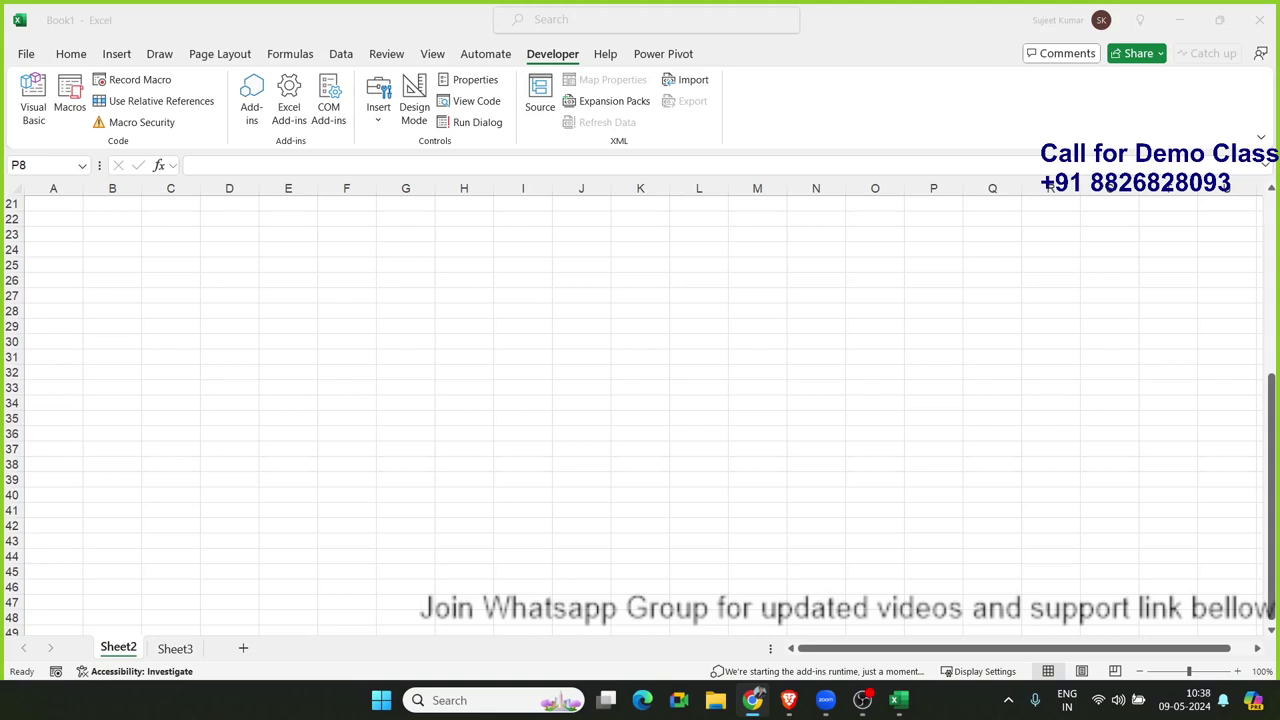
scroll(400, 446, up, 5)
scroll(346, 446, up, 2)
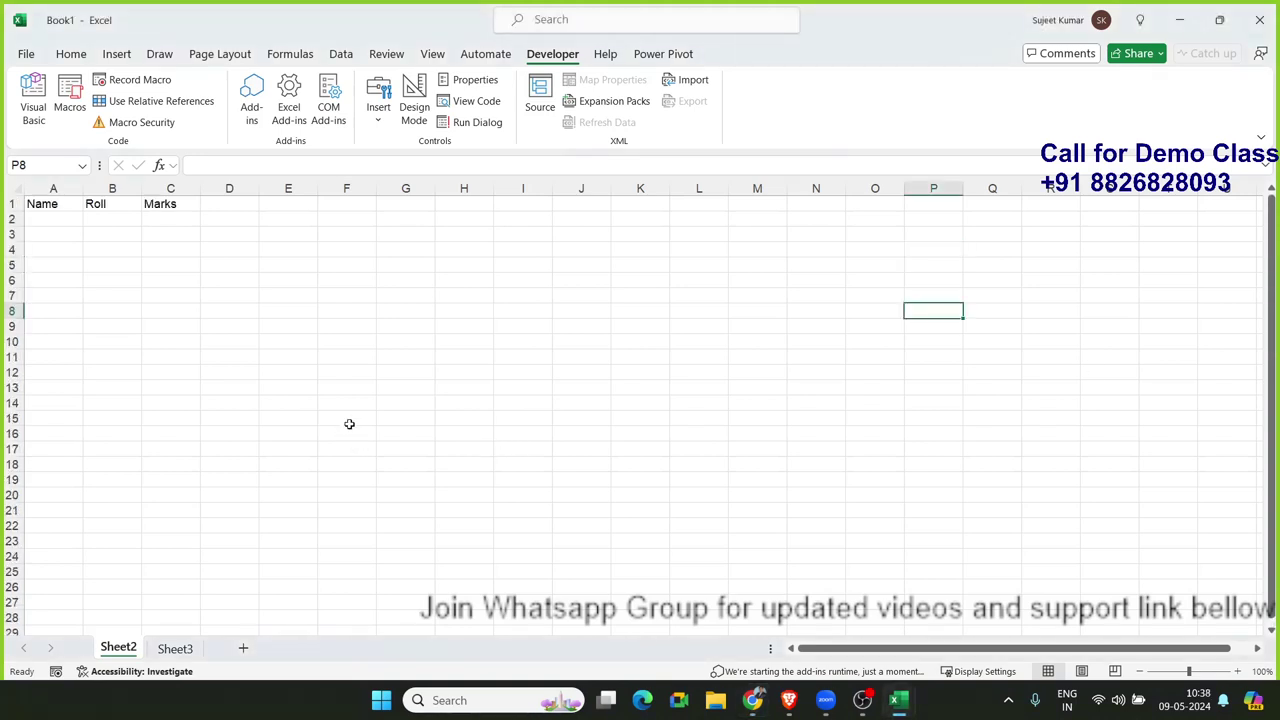
click(312, 313)
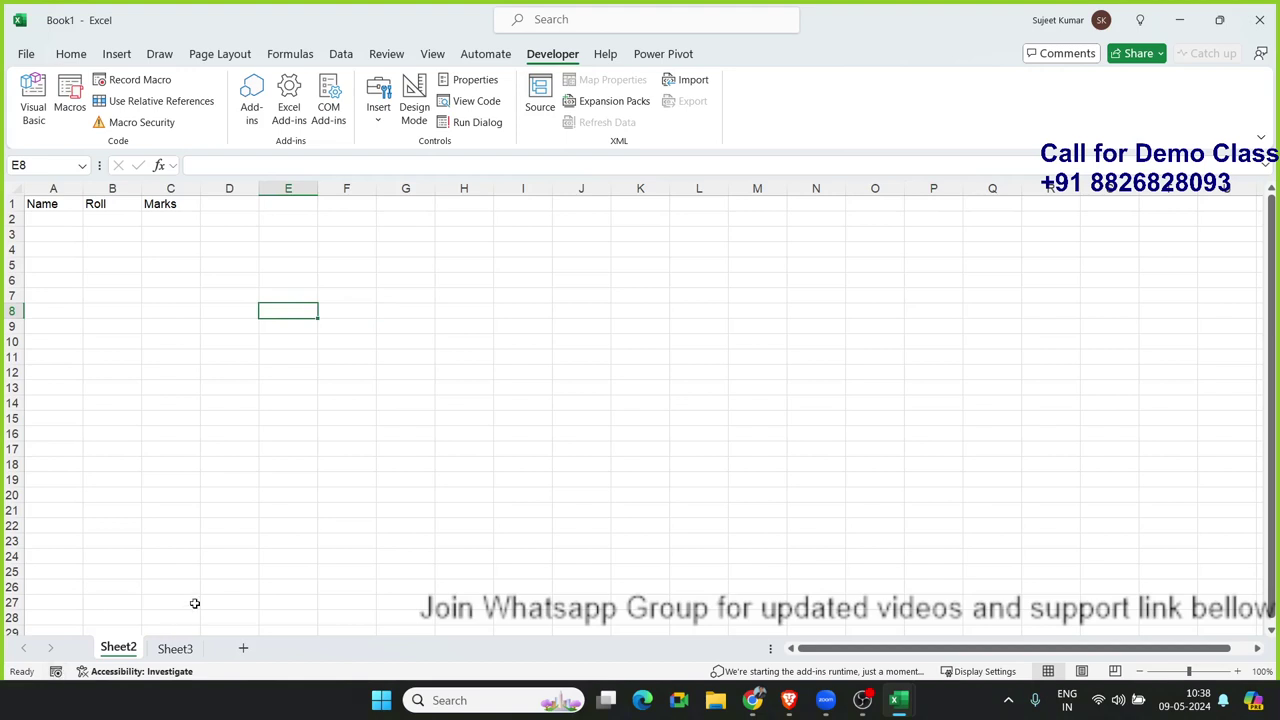
key(ctrl+c)
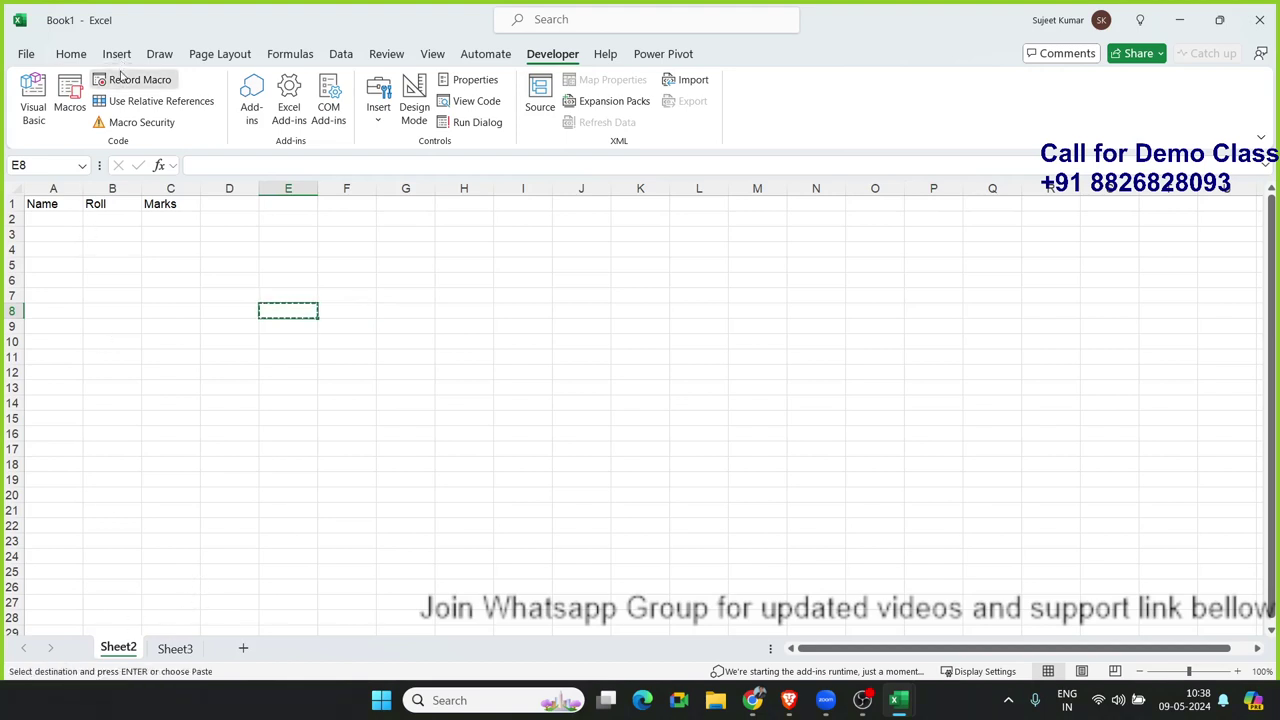
Record Macro2 that pastes the copied values into K5 via Paste Special > Values
click(130, 80)
click(468, 413)
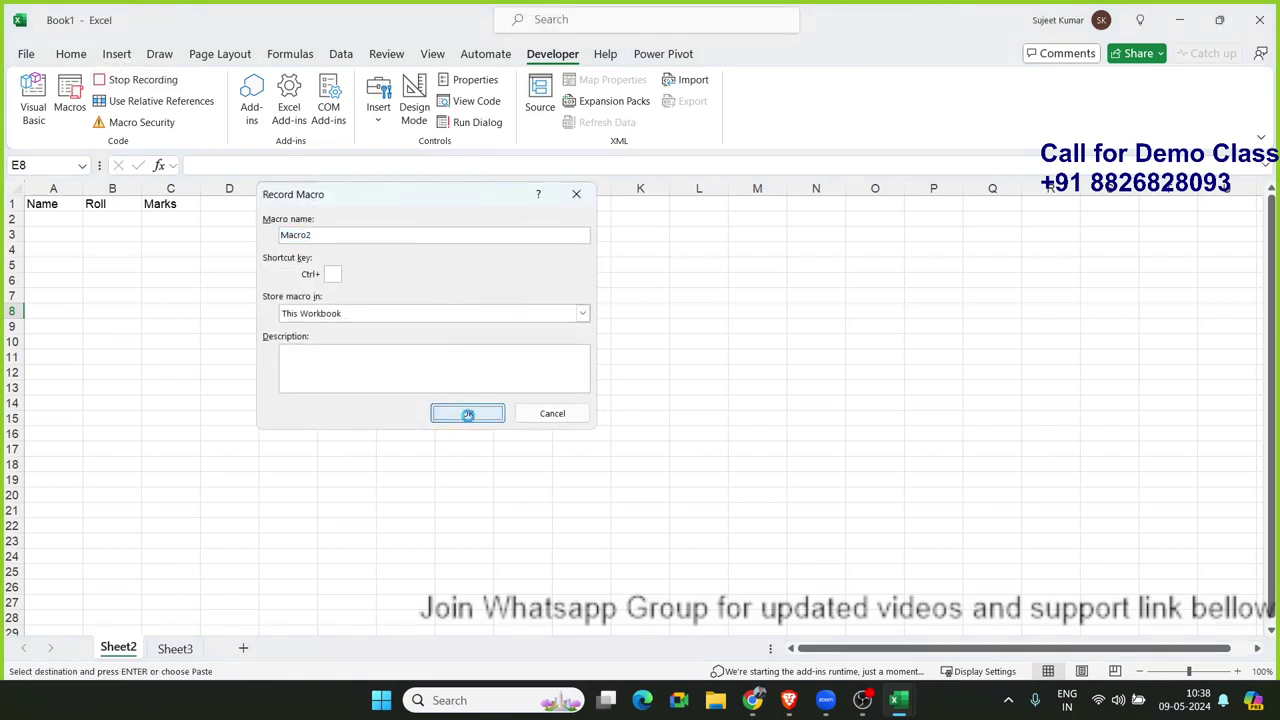
click(619, 260)
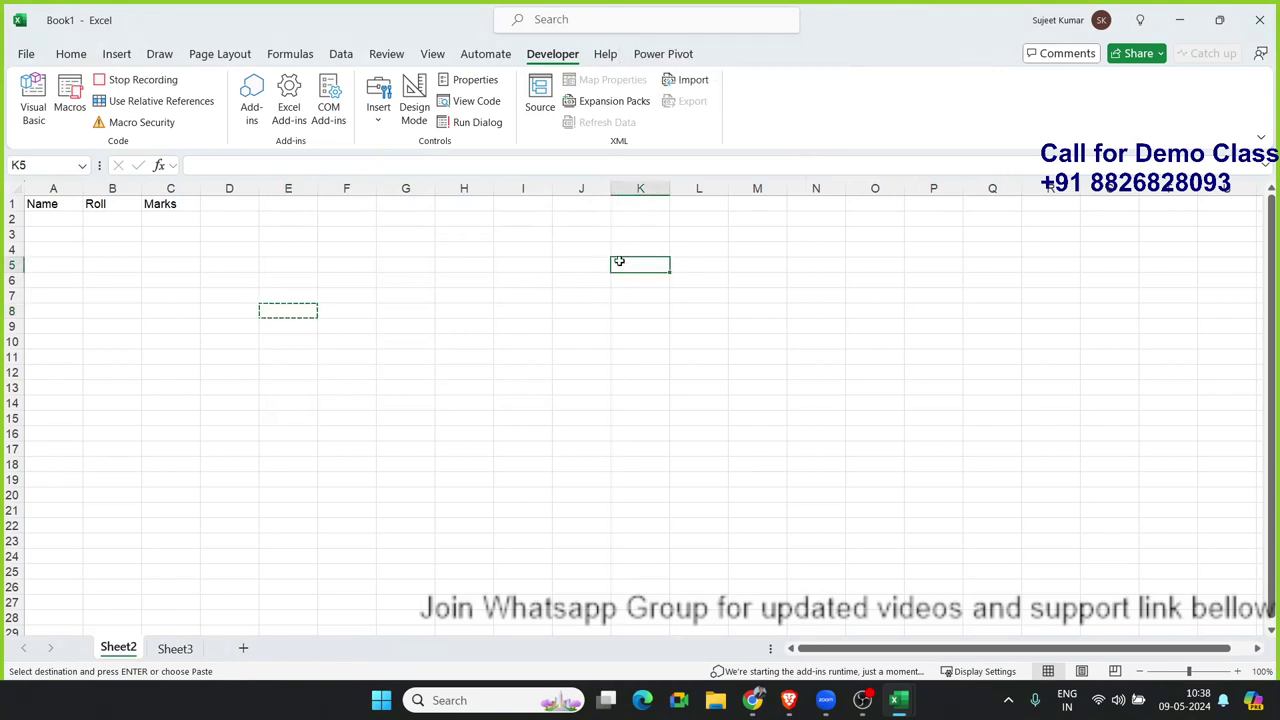
right_click(619, 260)
click(650, 241)
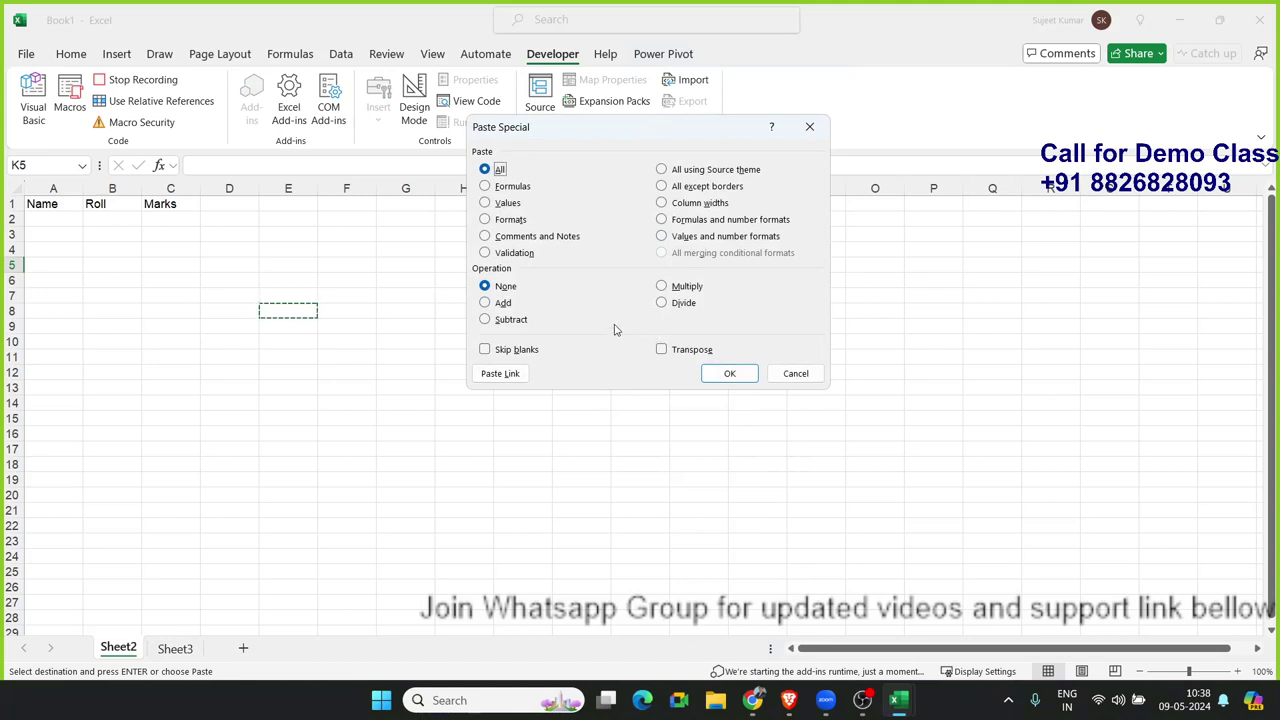
click(500, 203)
click(729, 373)
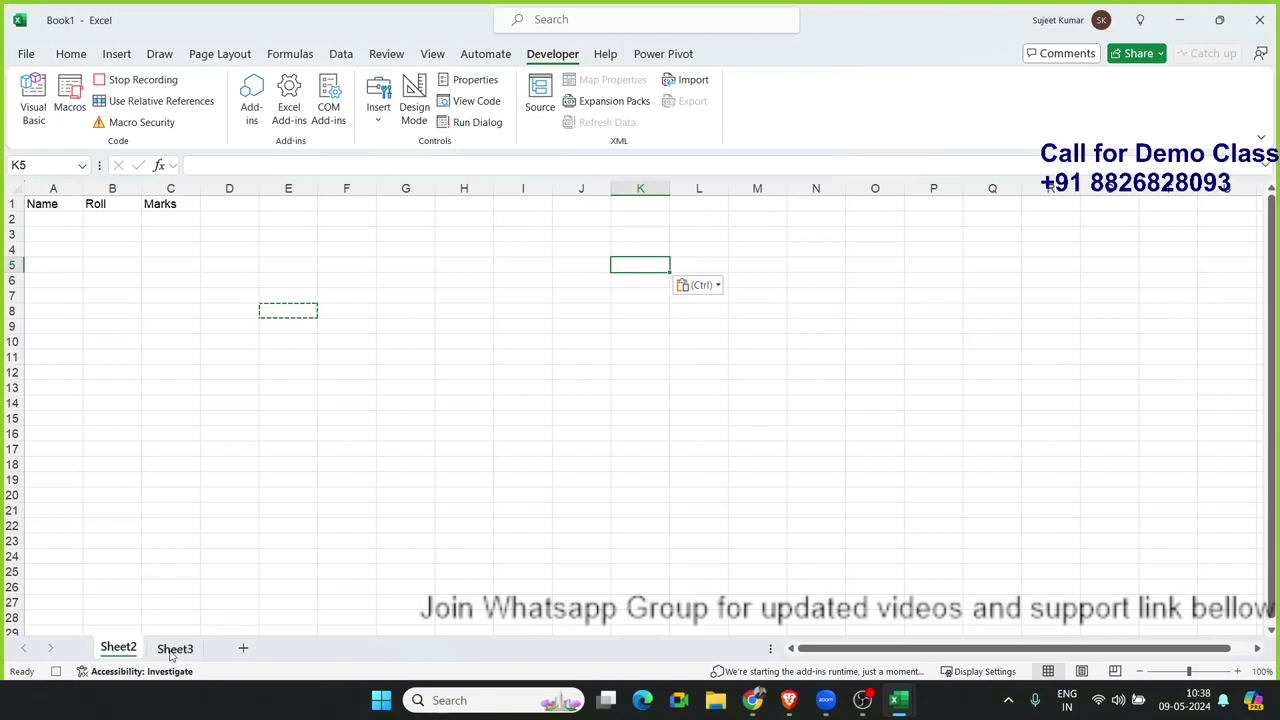
click(56, 671)
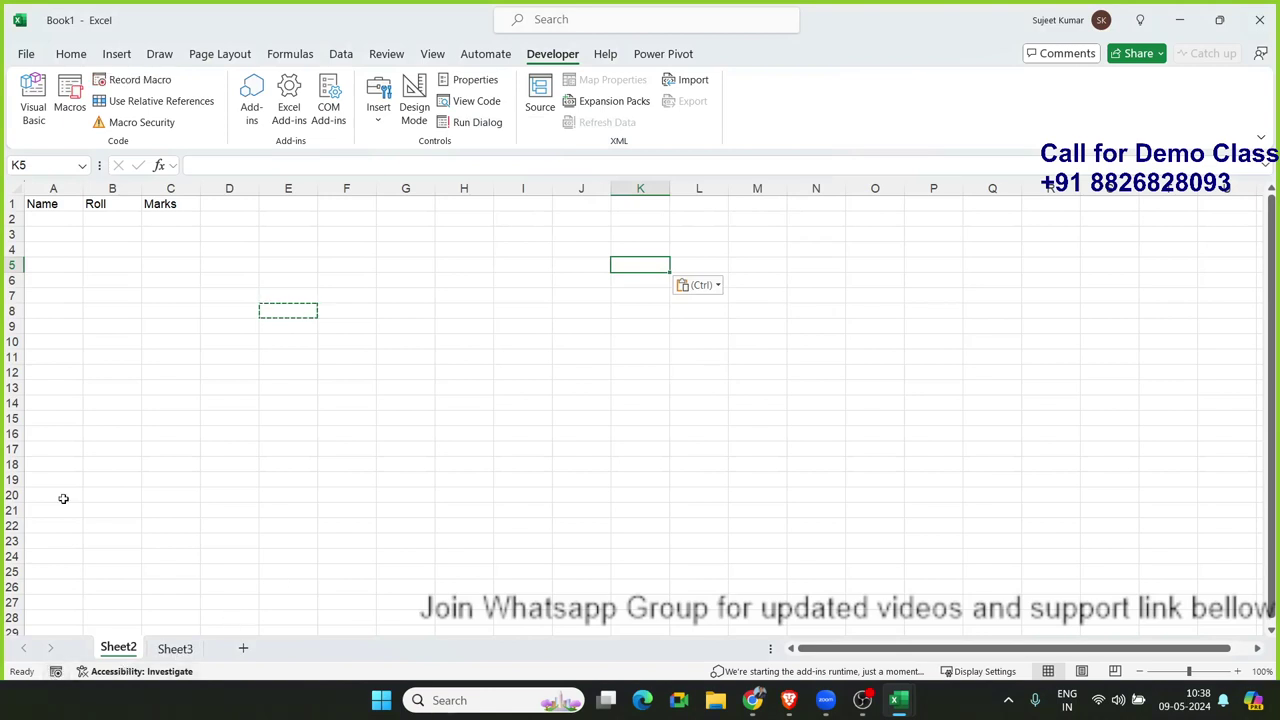
Open Macro2's code for editing from the Macro list
click(69, 105)
click(280, 232)
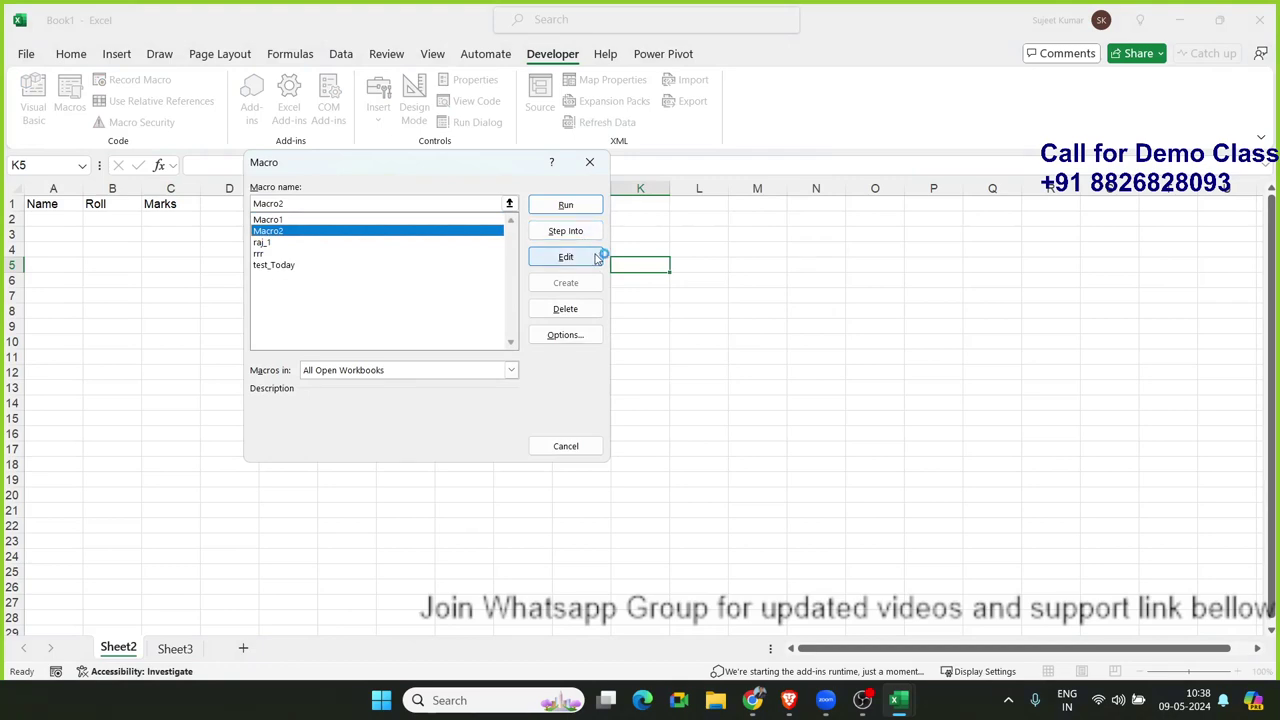
click(596, 258)
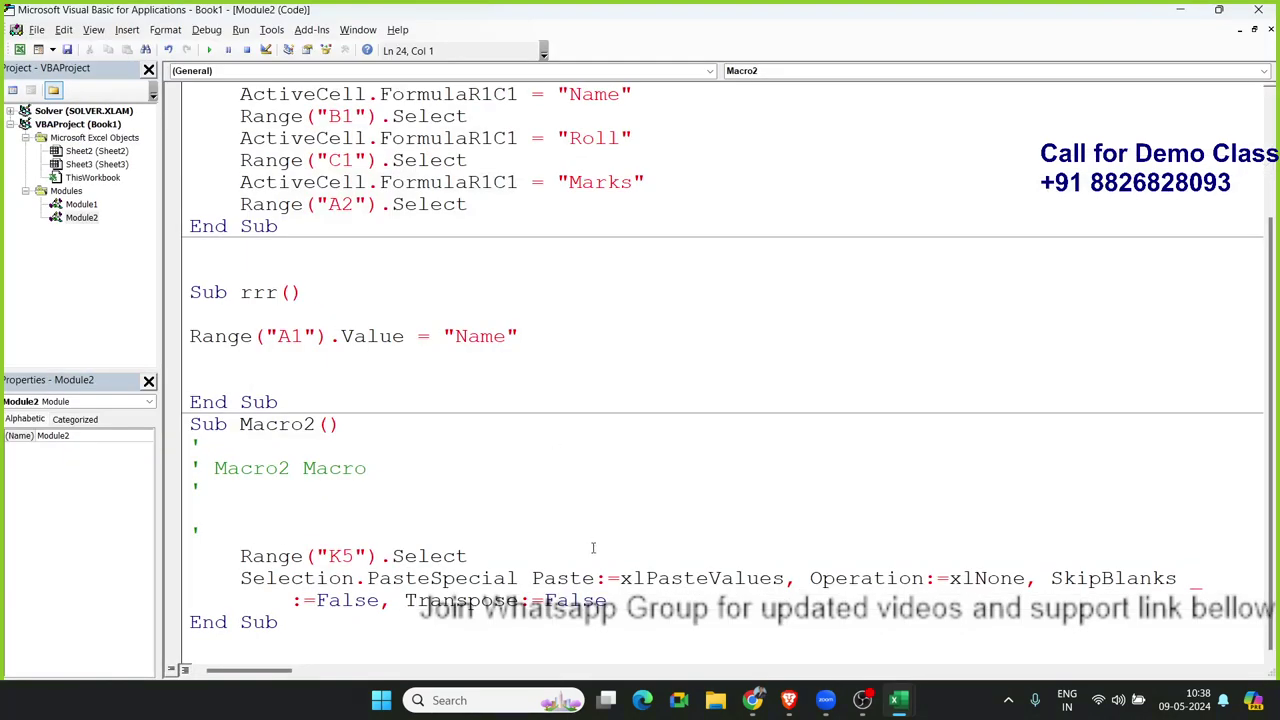
Highlight the recorded Macro2 statements and their PasteSpecial call
drag(607, 600, 265, 517)
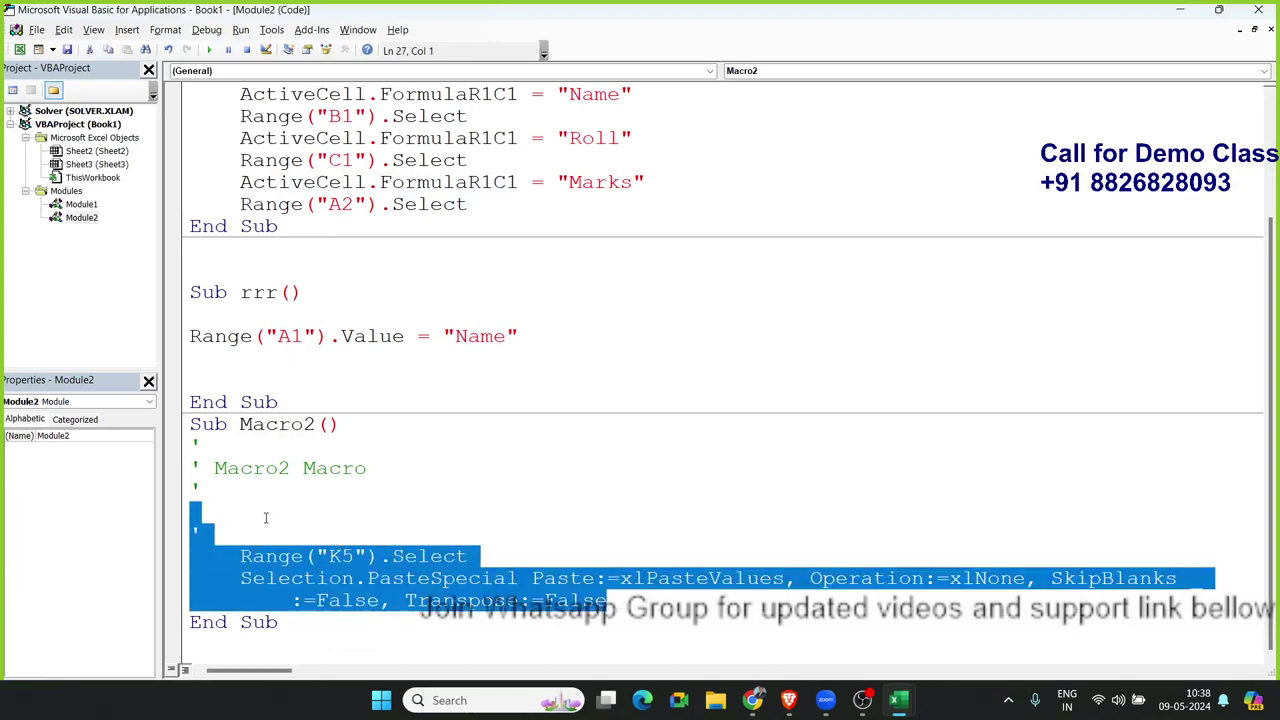
click(304, 578)
drag(392, 578, 670, 578)
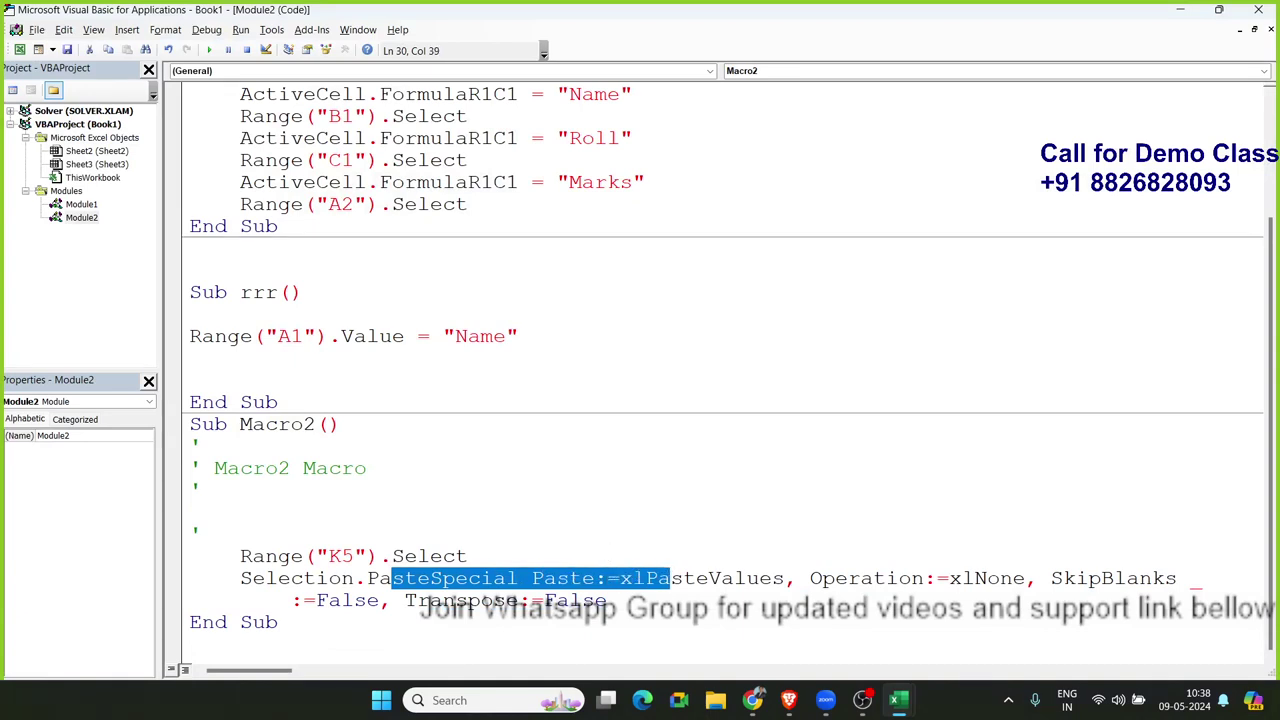
click(752, 700)
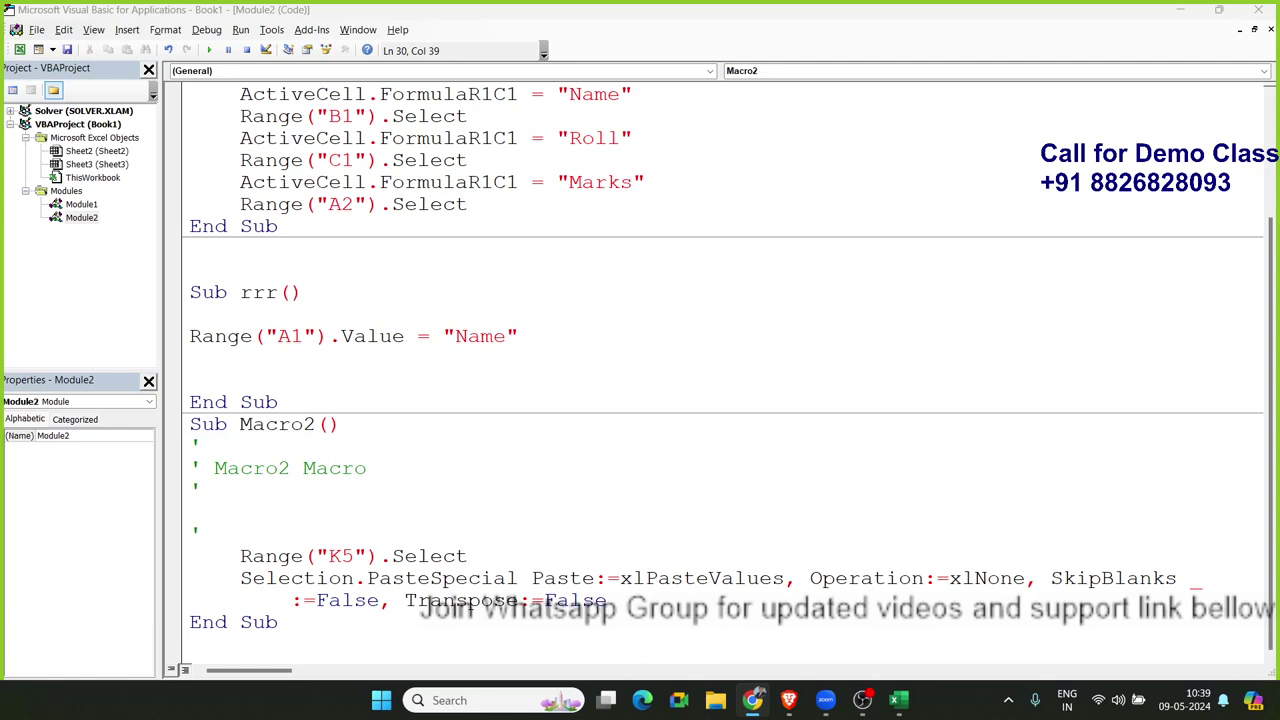
Scroll up through the code to Macro1, then minimize the editor
click(621, 360)
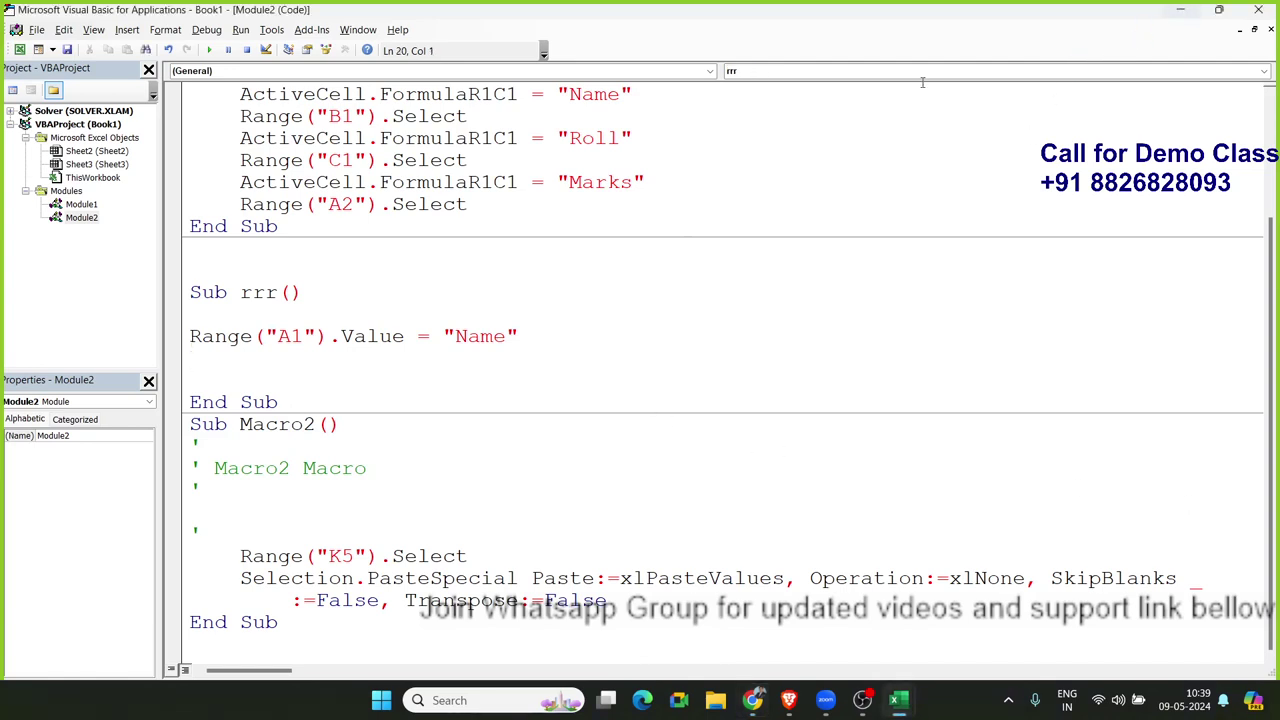
drag(492, 600, 328, 160)
scroll(431, 454, up, 3)
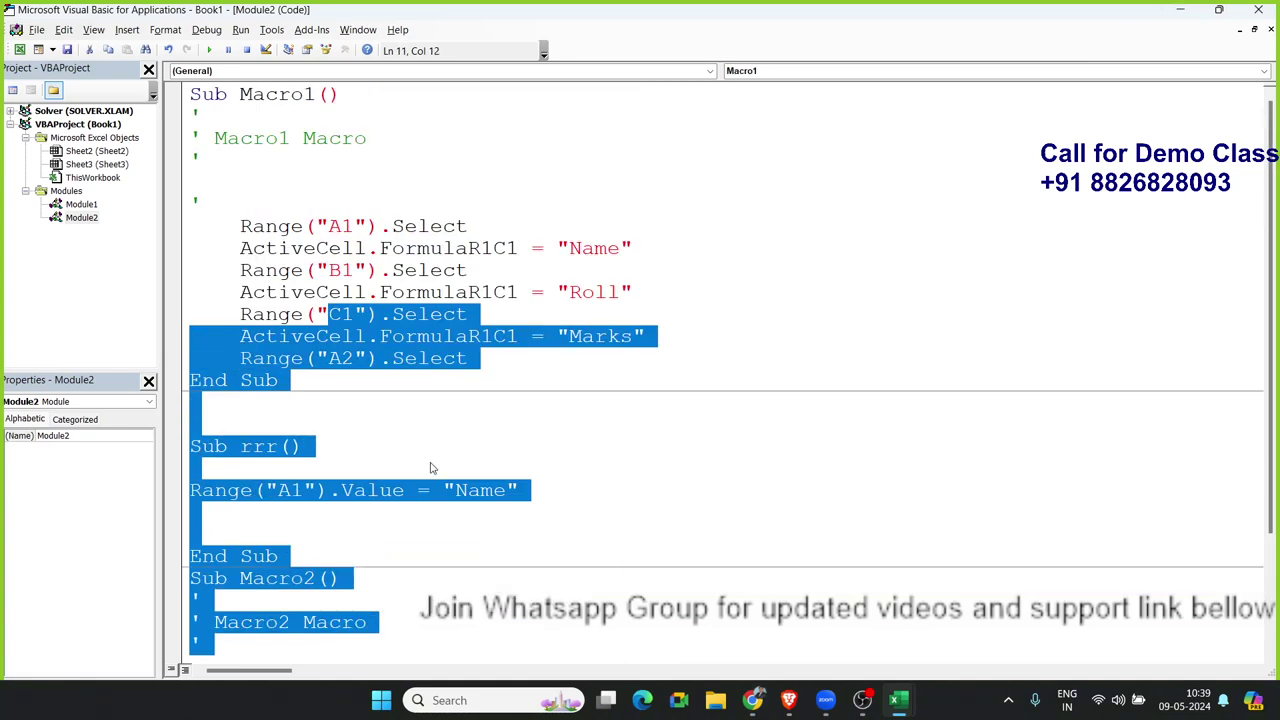
click(438, 490)
click(994, 399)
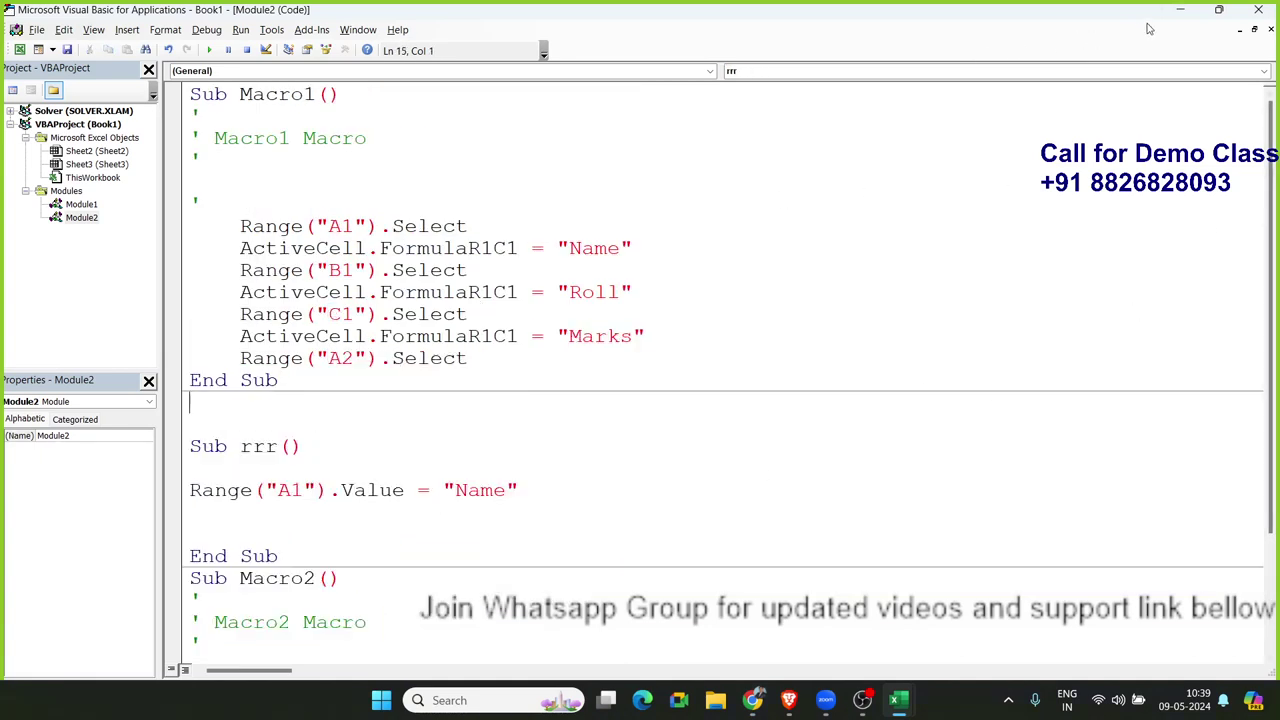
click(1182, 16)
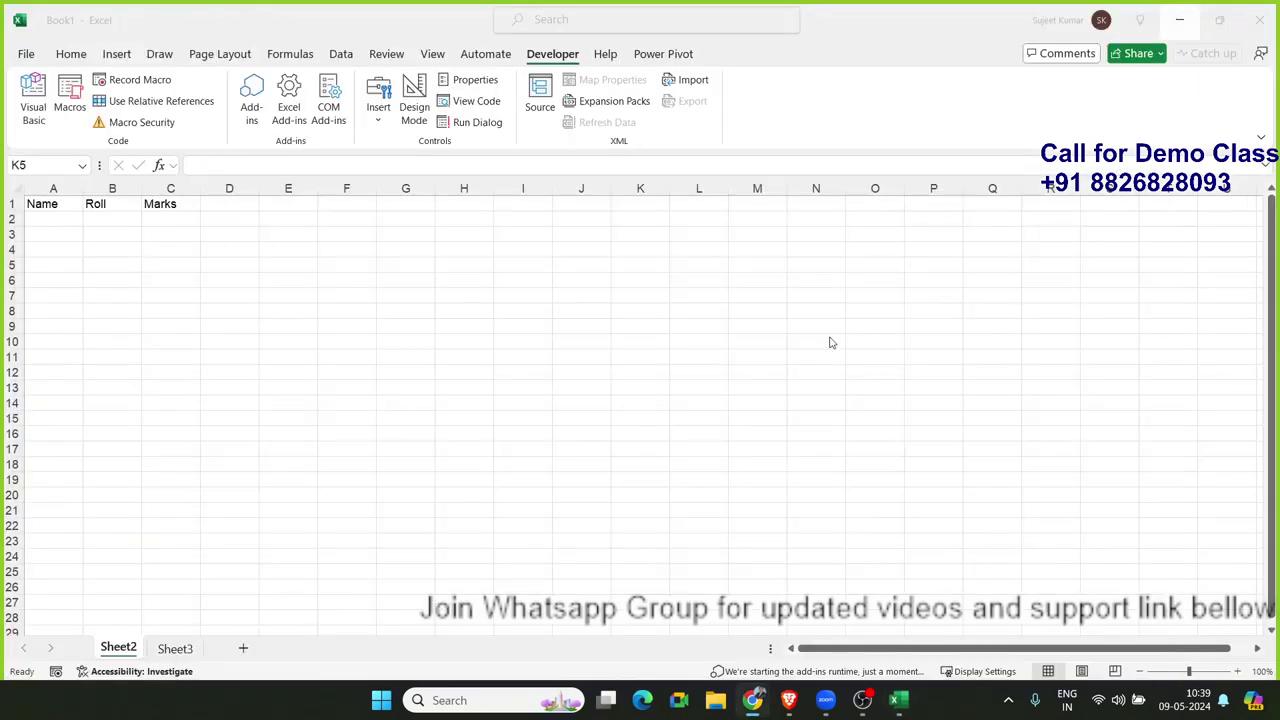
On the Home tab, cancel an accidental '=' function entry in the sheet
click(83, 56)
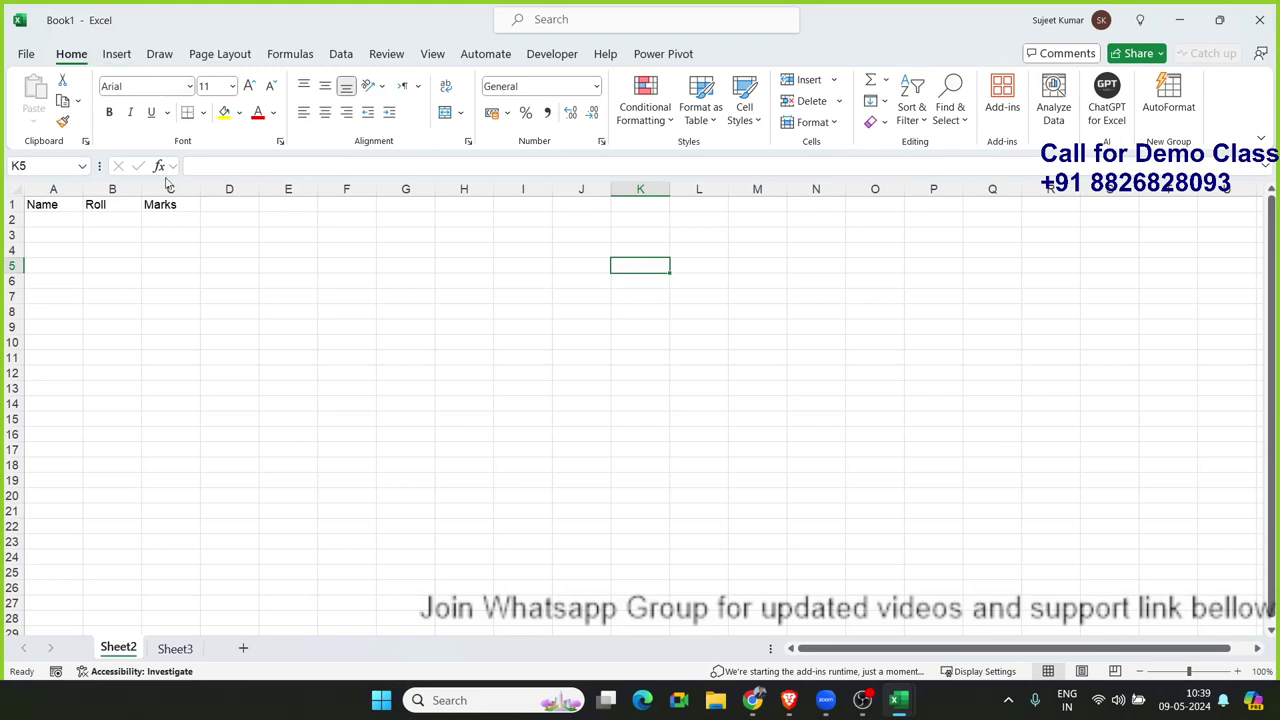
text(=)
key(shift+F3)
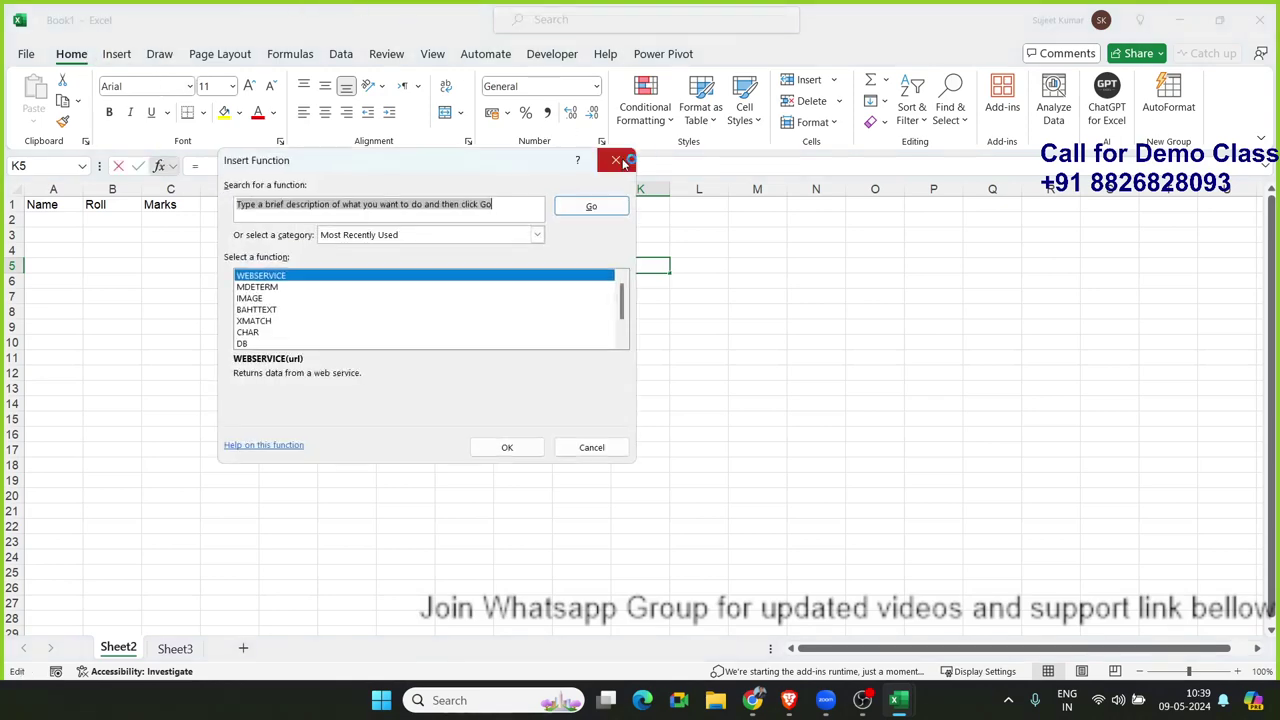
key(Escape)
With cell E5 selected, start recording a new macro named Macro3
click(552, 53)
click(306, 262)
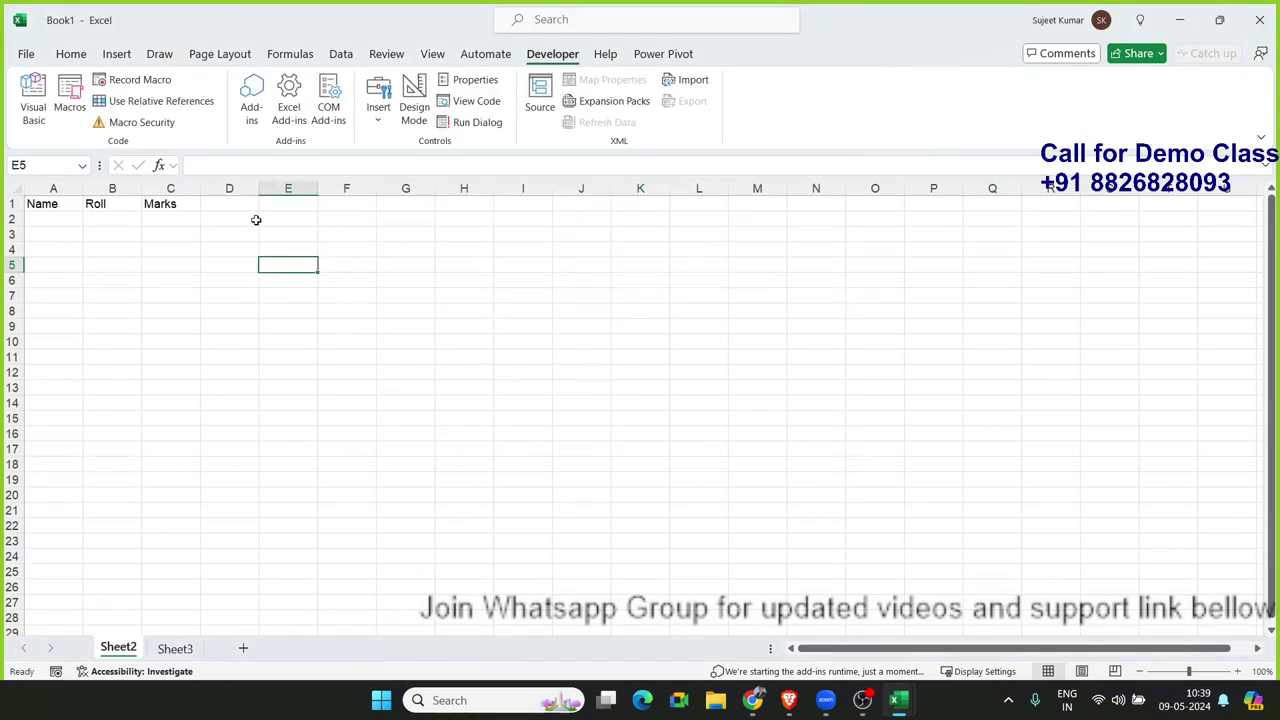
click(148, 79)
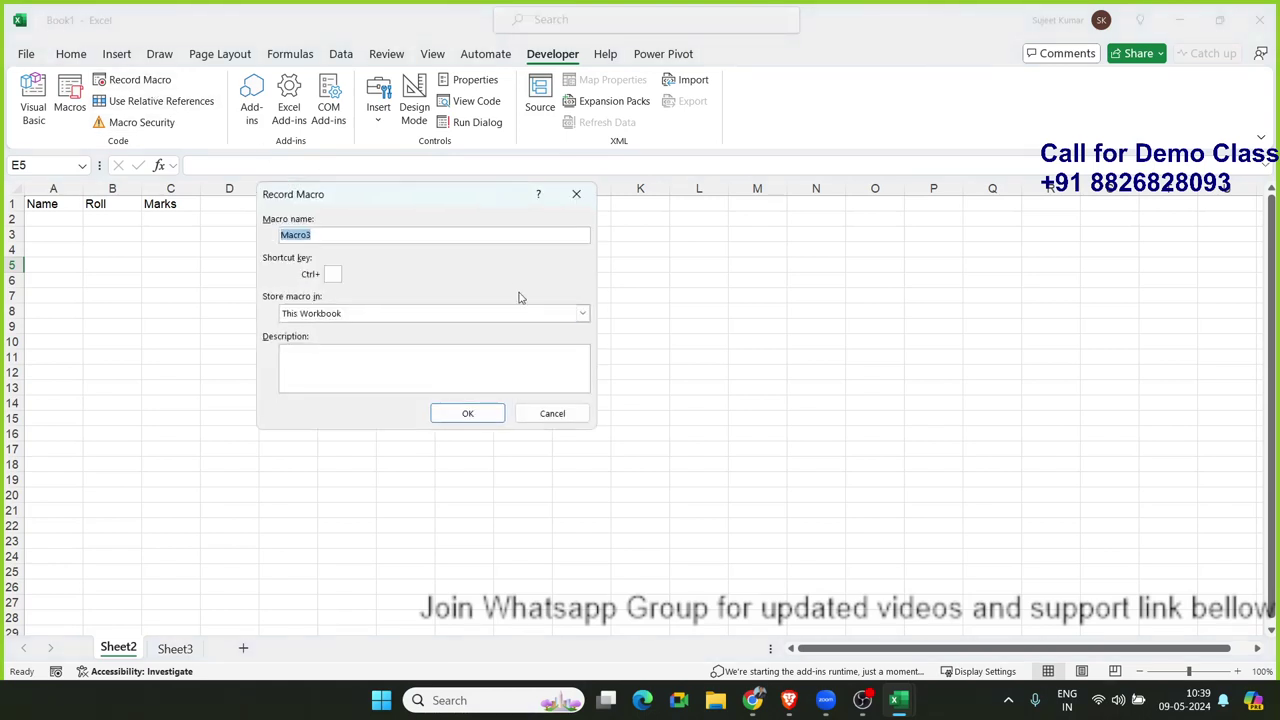
click(472, 419)
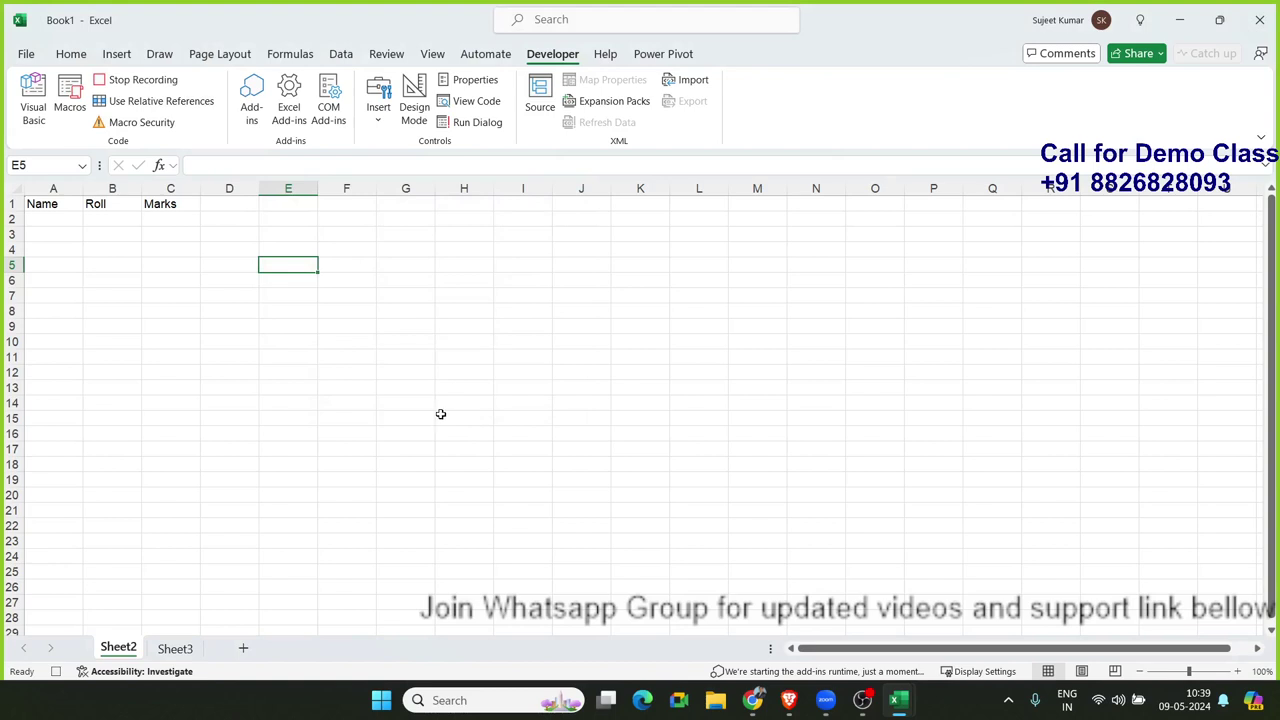
Make the Name heading in cell A1 bold
click(66, 56)
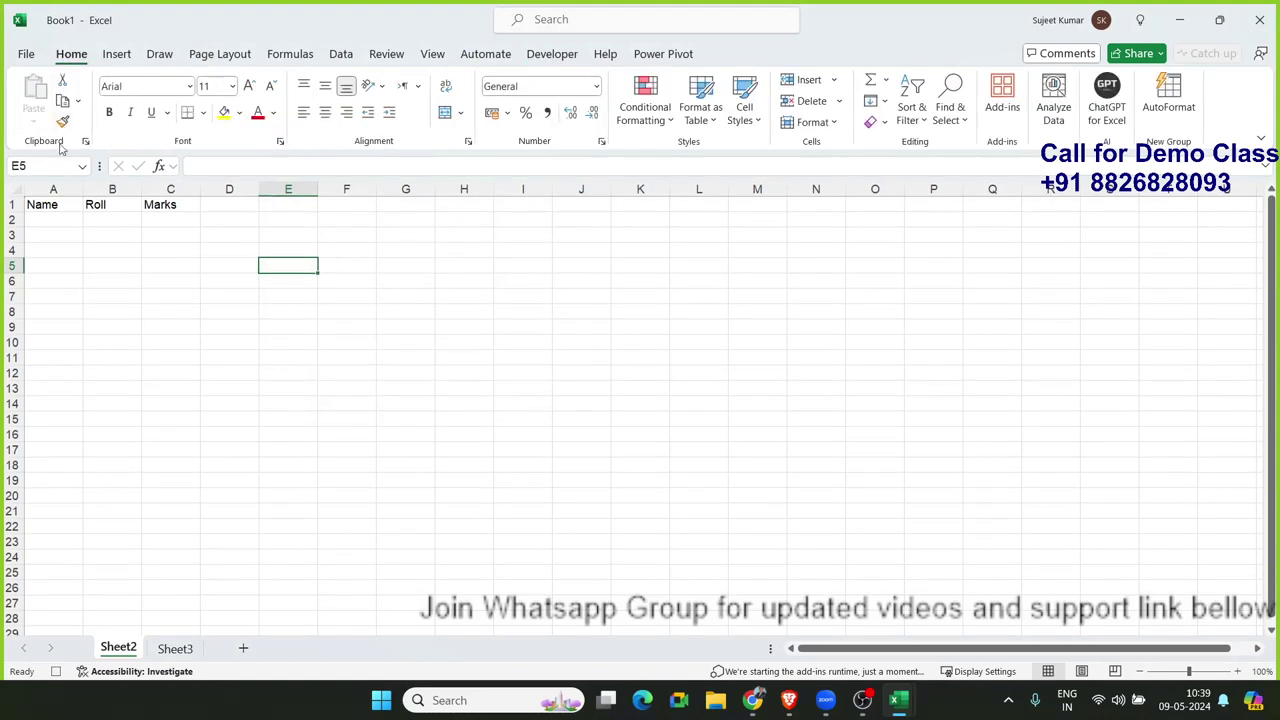
click(55, 205)
click(109, 112)
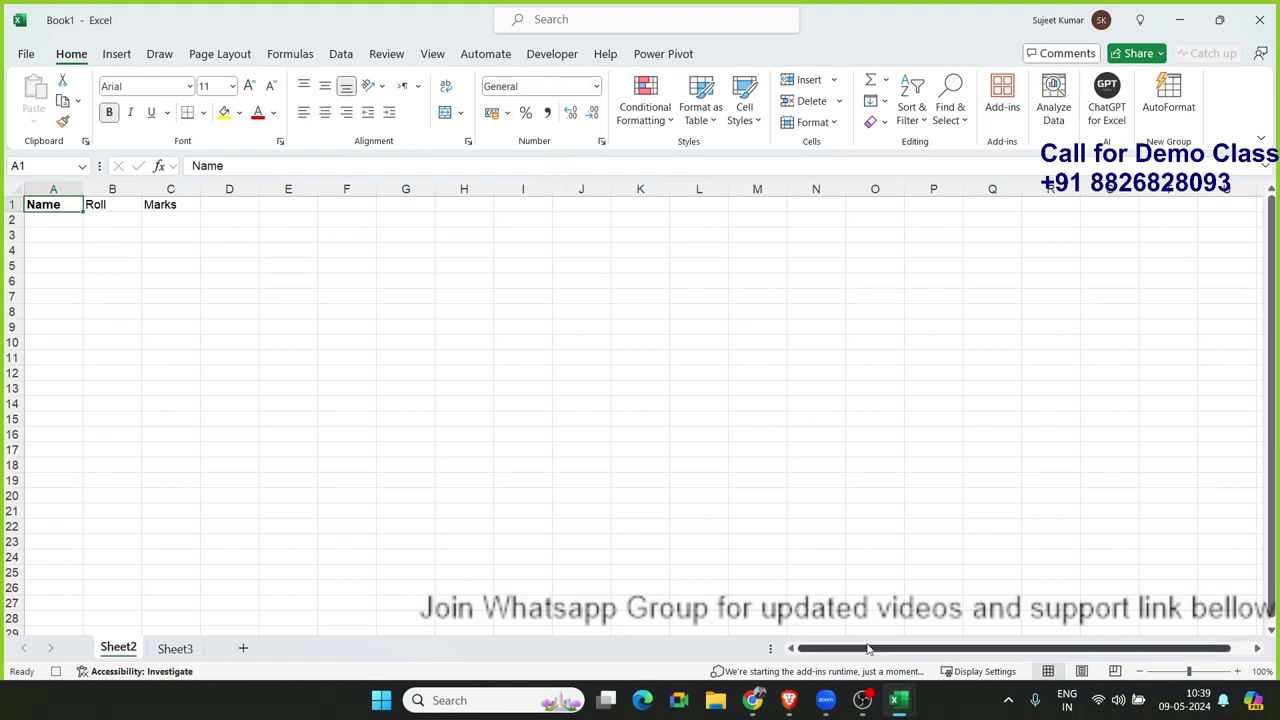
Bring the VBA editor to the front and scroll down to the recorded Macro3 code
mouse_move(903, 714)
click(985, 612)
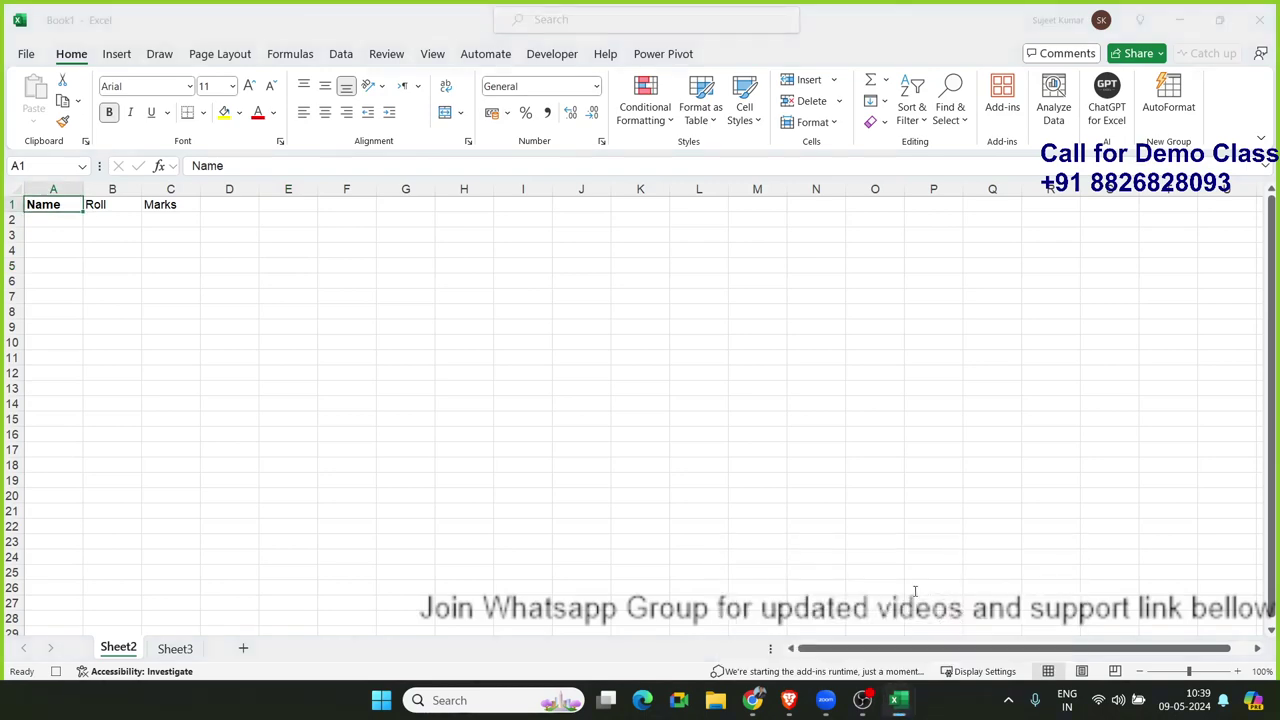
scroll(537, 403, down, 1)
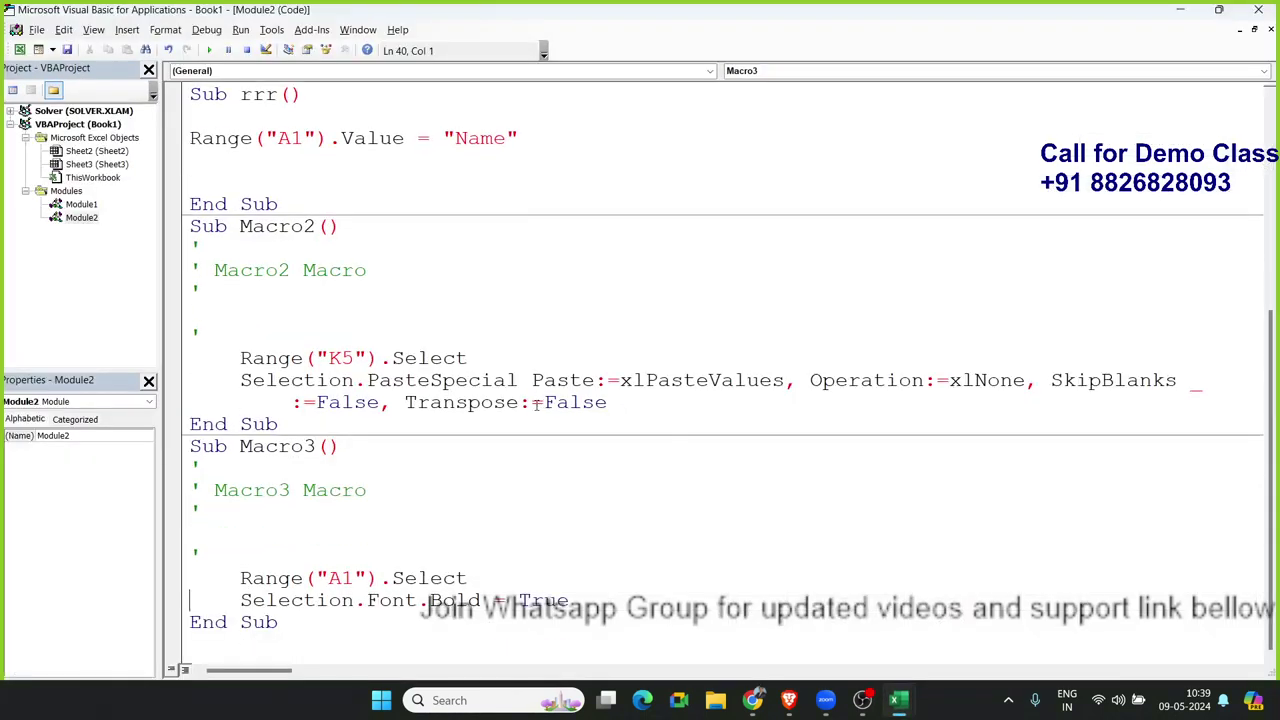
Highlight Macro3's Selection.Font.Bold = True line, its words Selection and True, then return to Excel
click(362, 600)
drag(360, 600, 558, 614)
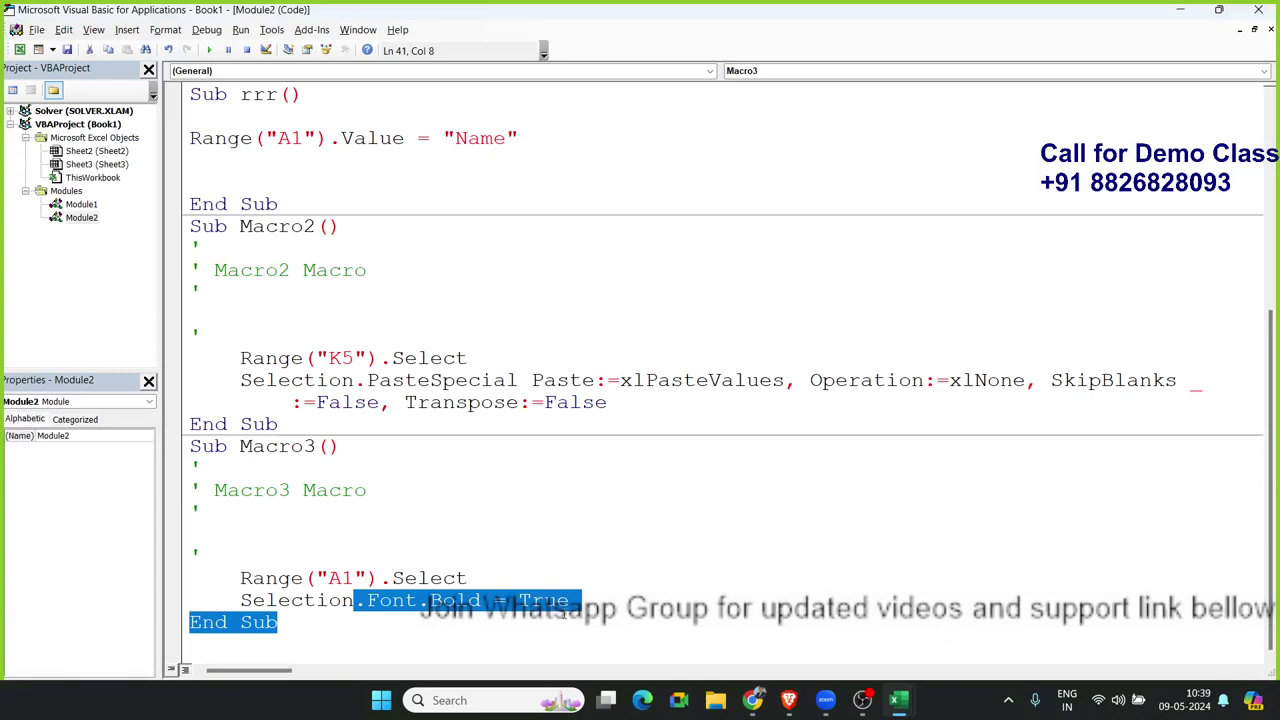
click(374, 600)
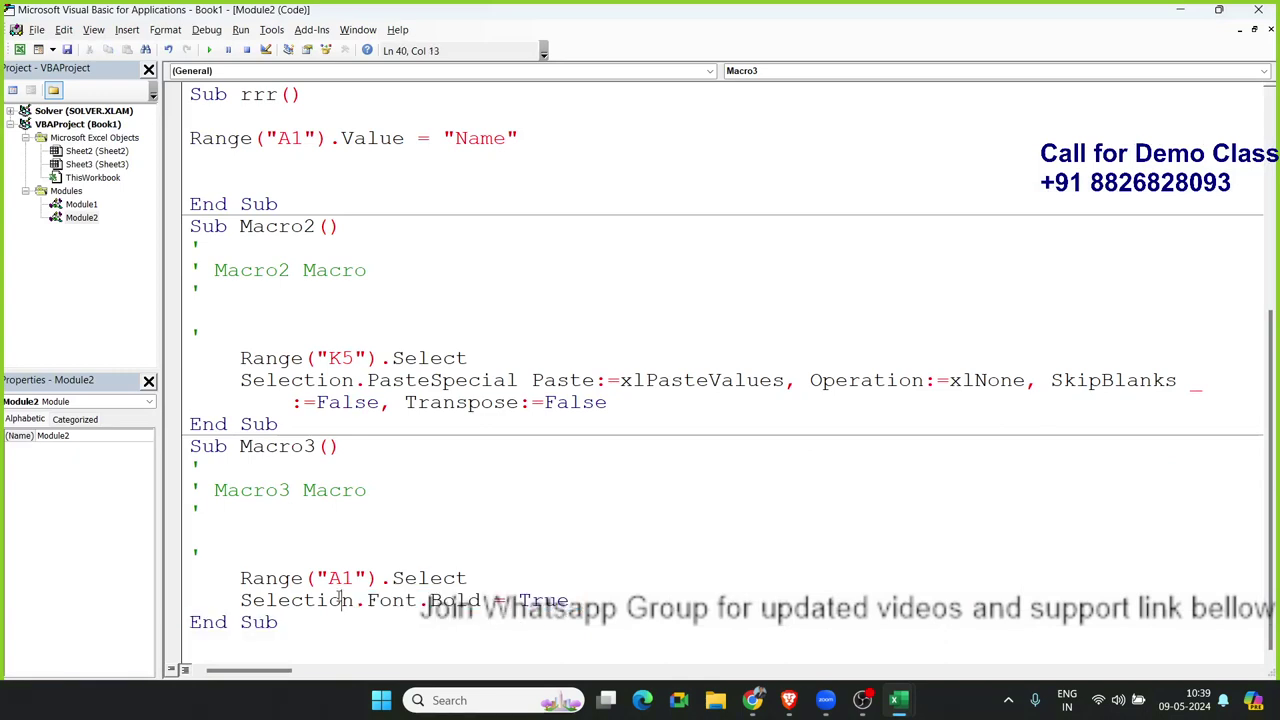
double_click(377, 600)
click(378, 600)
double_click(543, 600)
key(alt+F11)
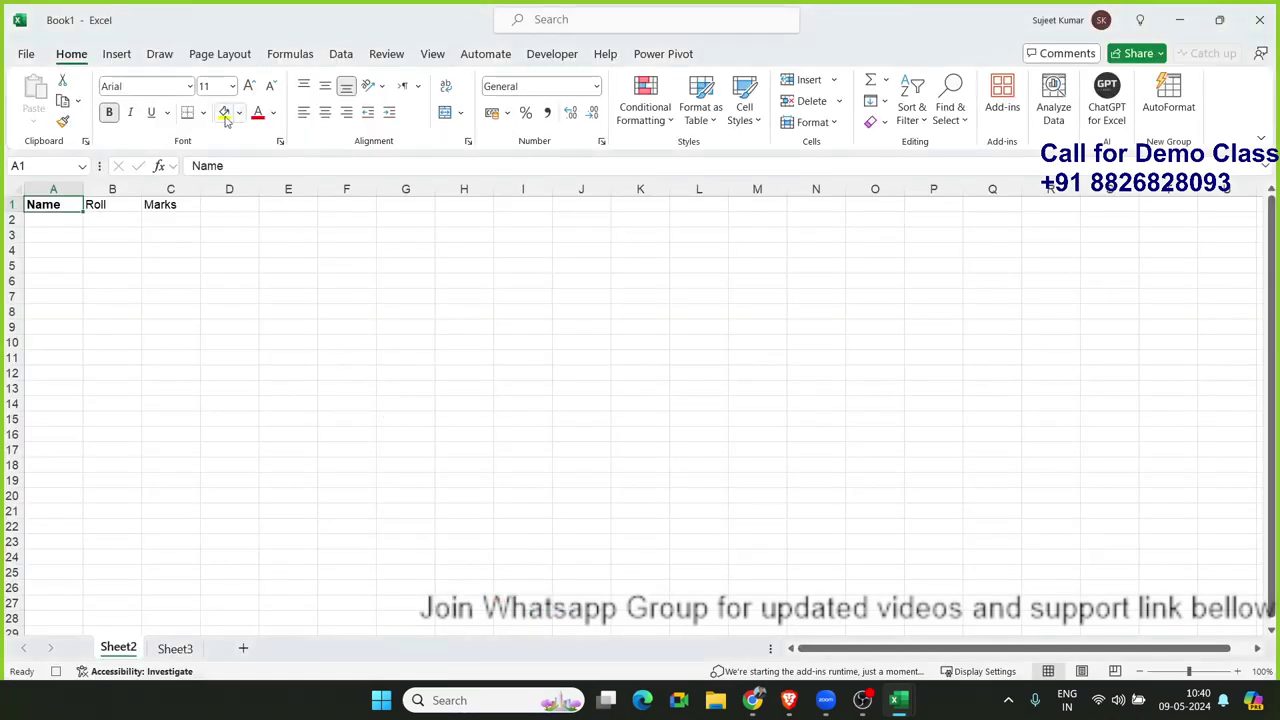
Stop recording Macro3, close the recorded-macro notice, and go back to the VBA editor
click(548, 58)
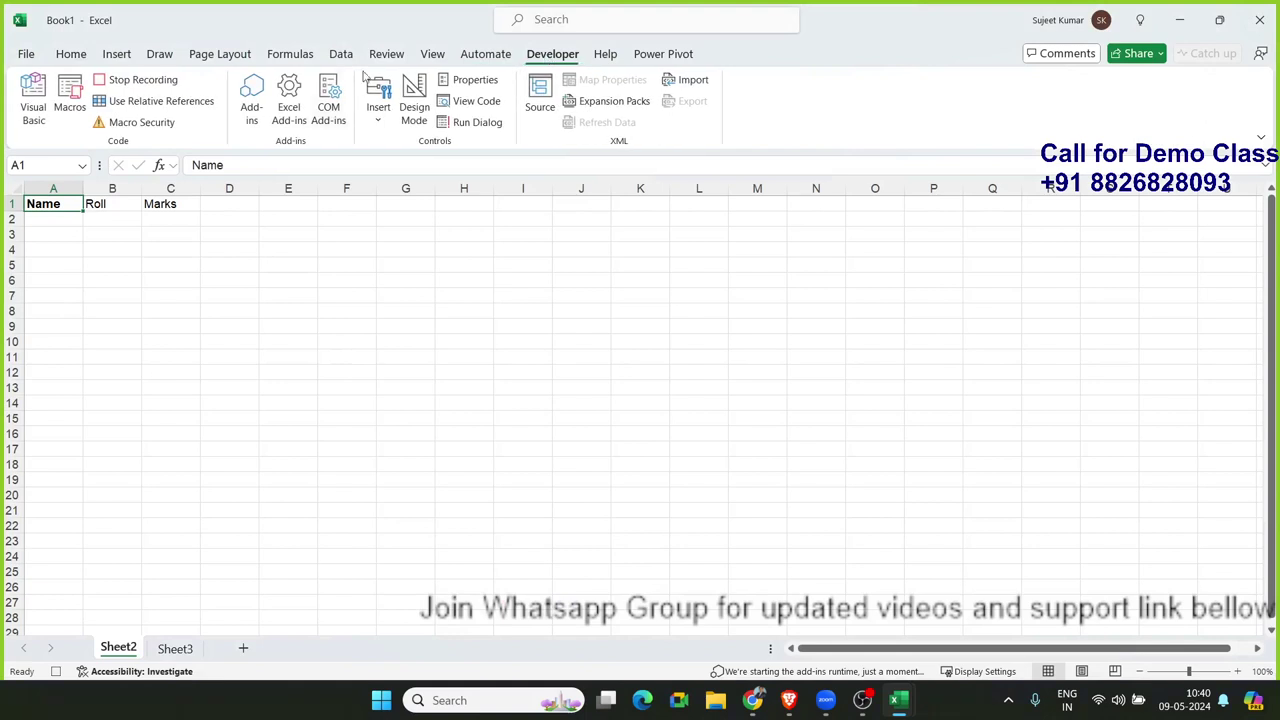
click(160, 79)
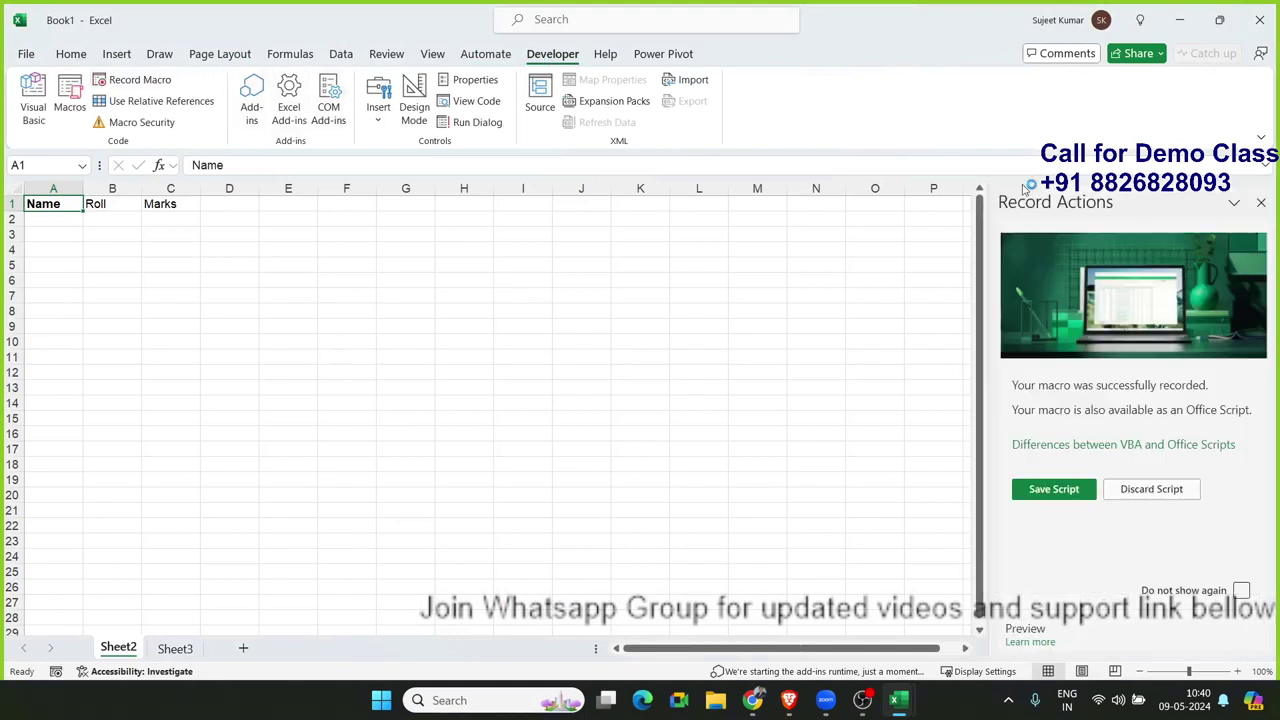
click(1259, 204)
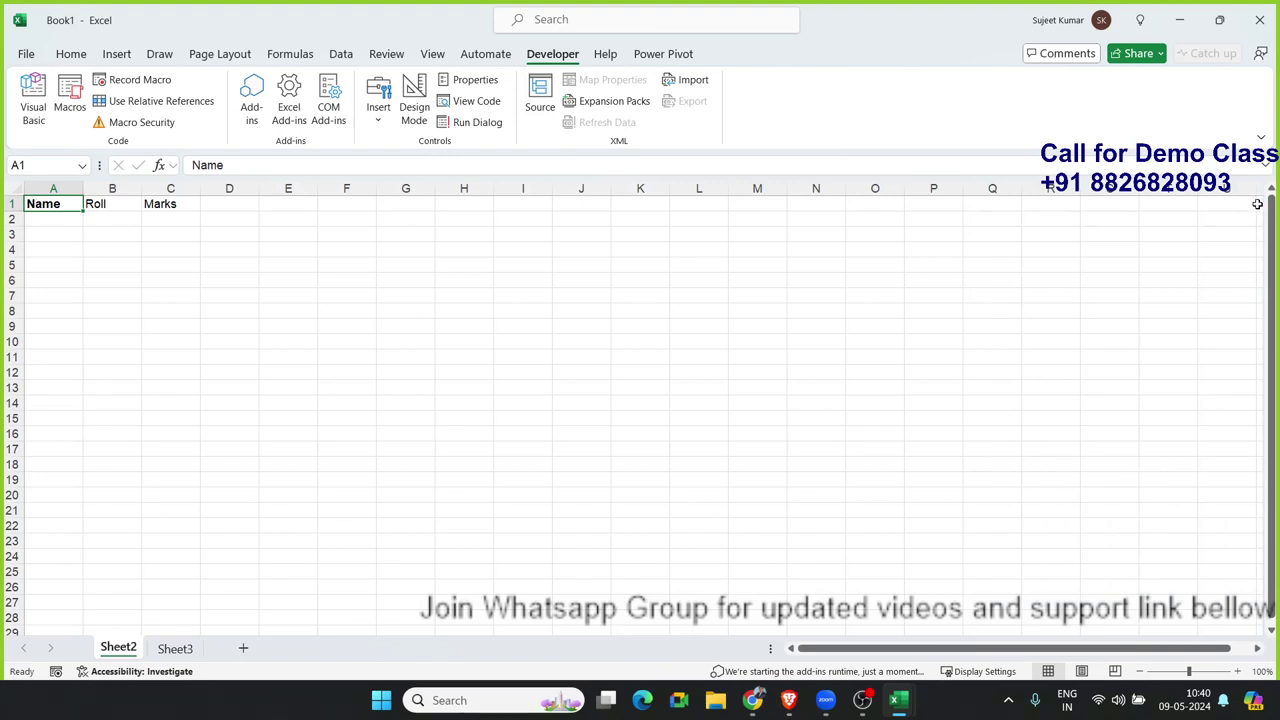
key(alt+F11)
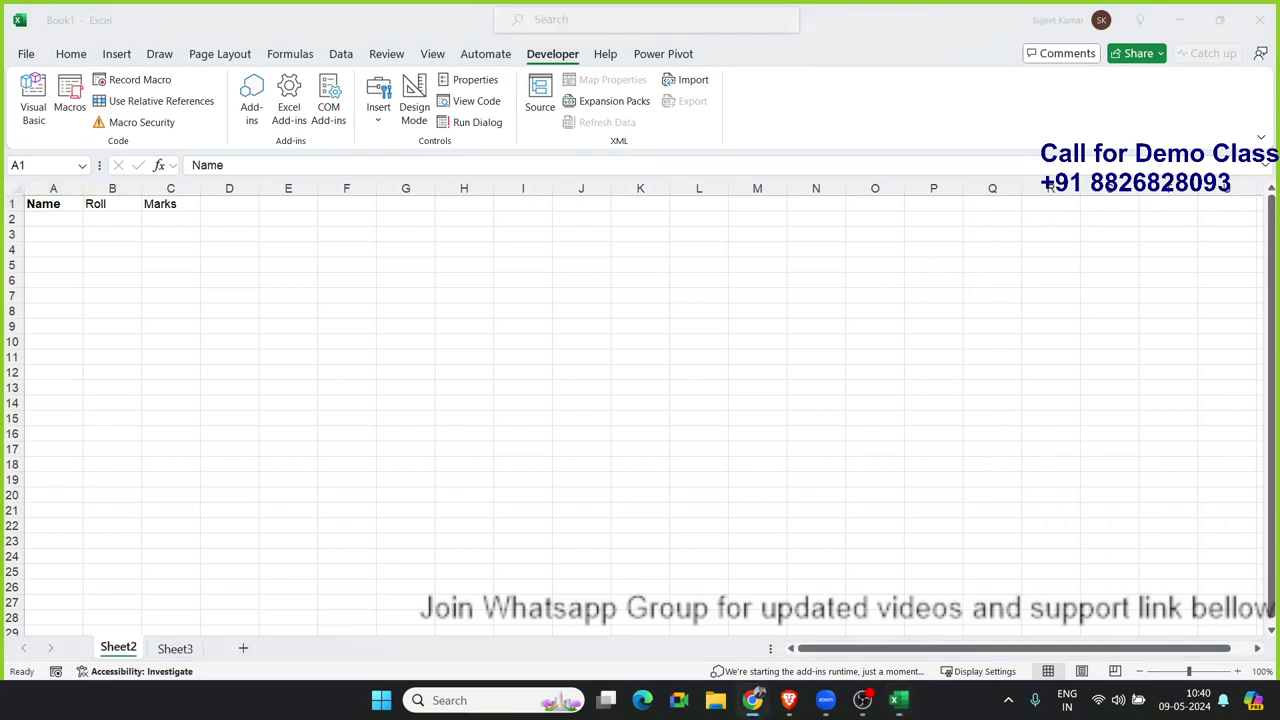